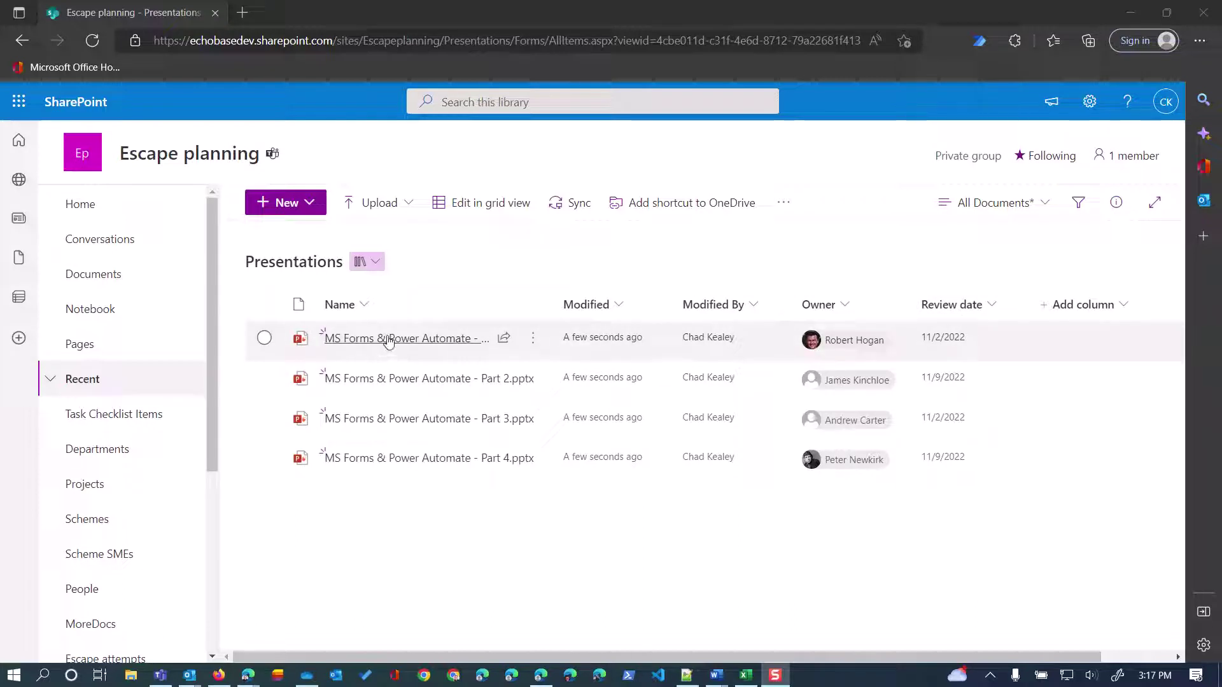
- Start a Review date reminder from the library's Automate > Set a reminder menu
mouse_move(388, 342)
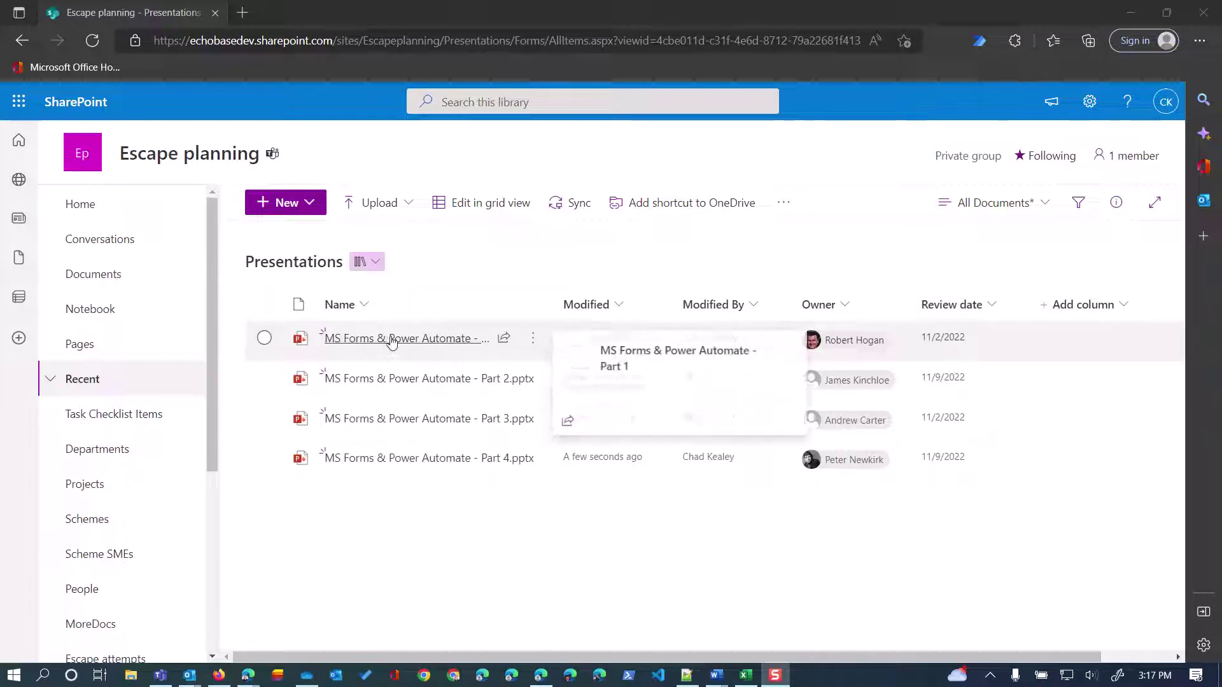
click(787, 210)
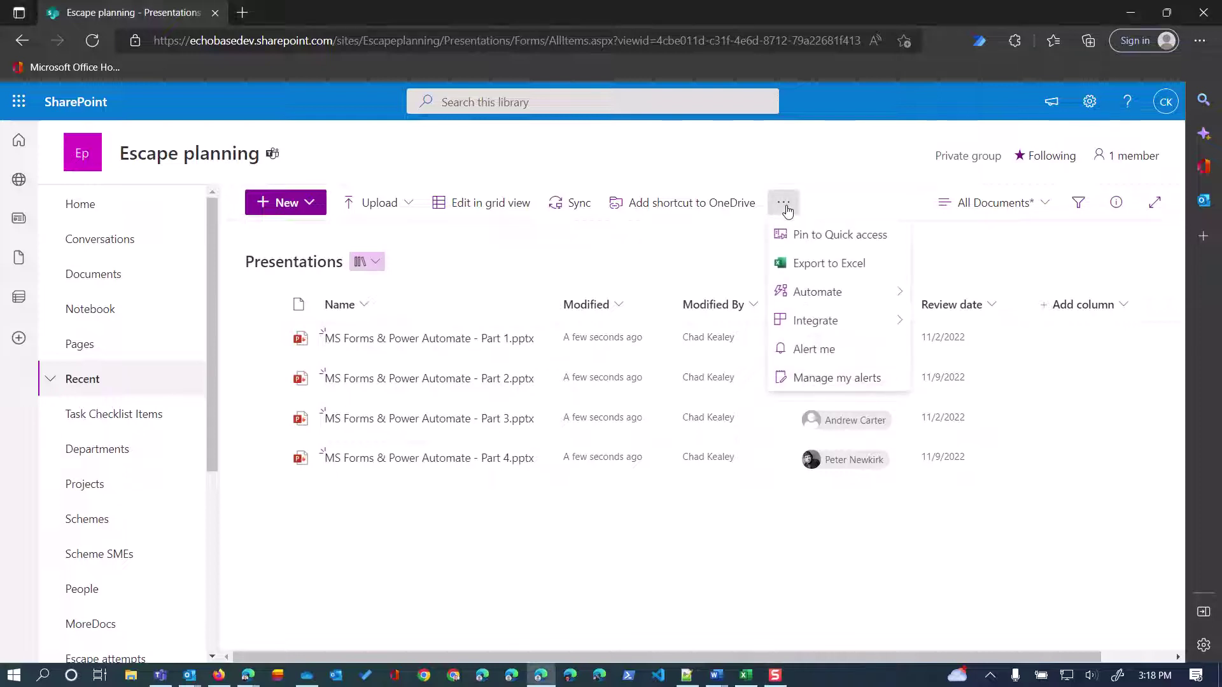
mouse_move(815, 292)
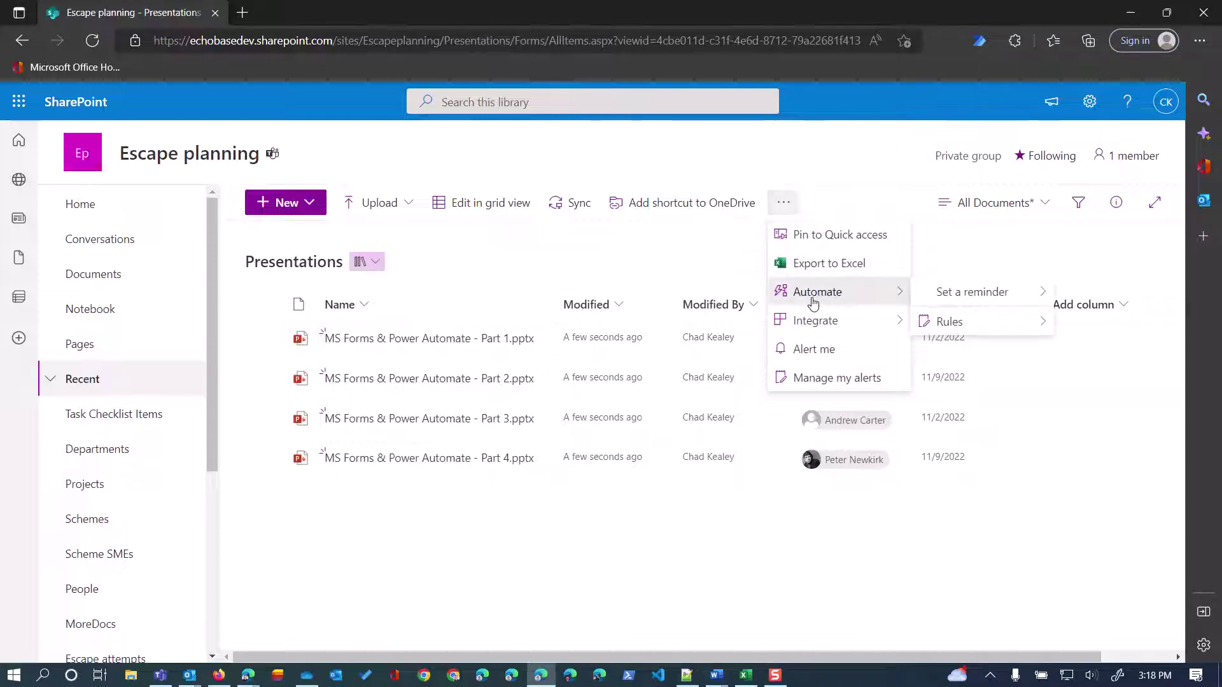
mouse_move(935, 299)
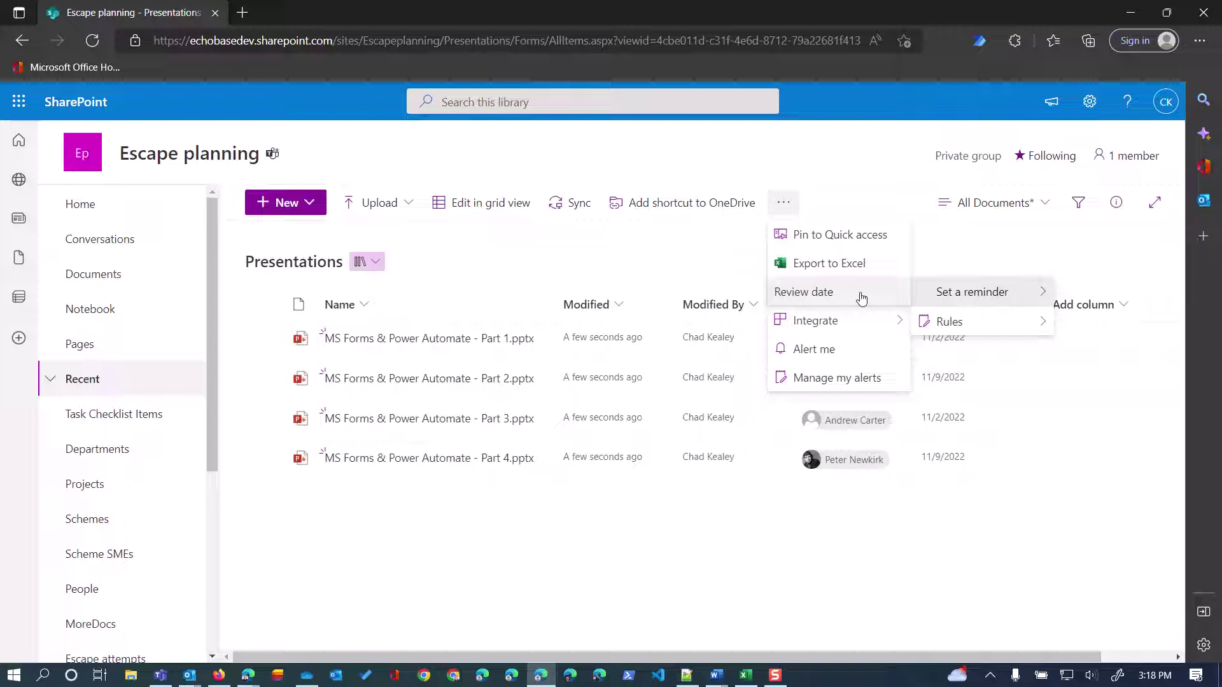
click(826, 296)
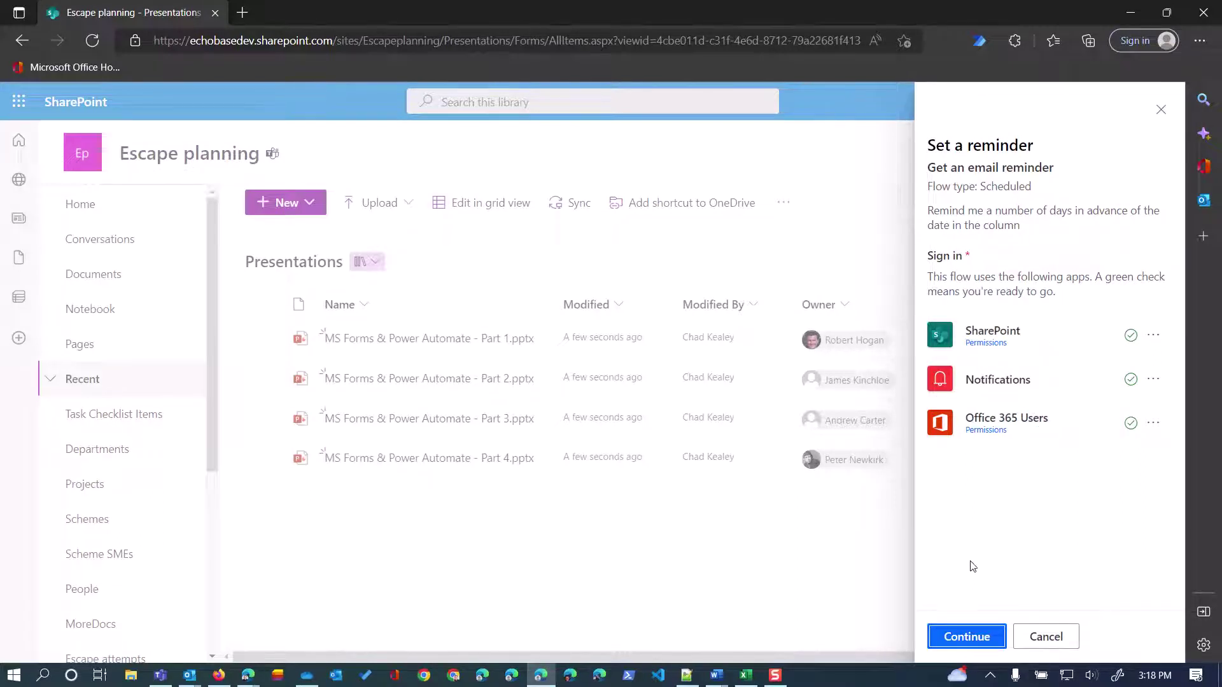
- Create the reminder flow named 'DEMO: Reporposing reminder flows', keeping the 1-day reminder
click(974, 636)
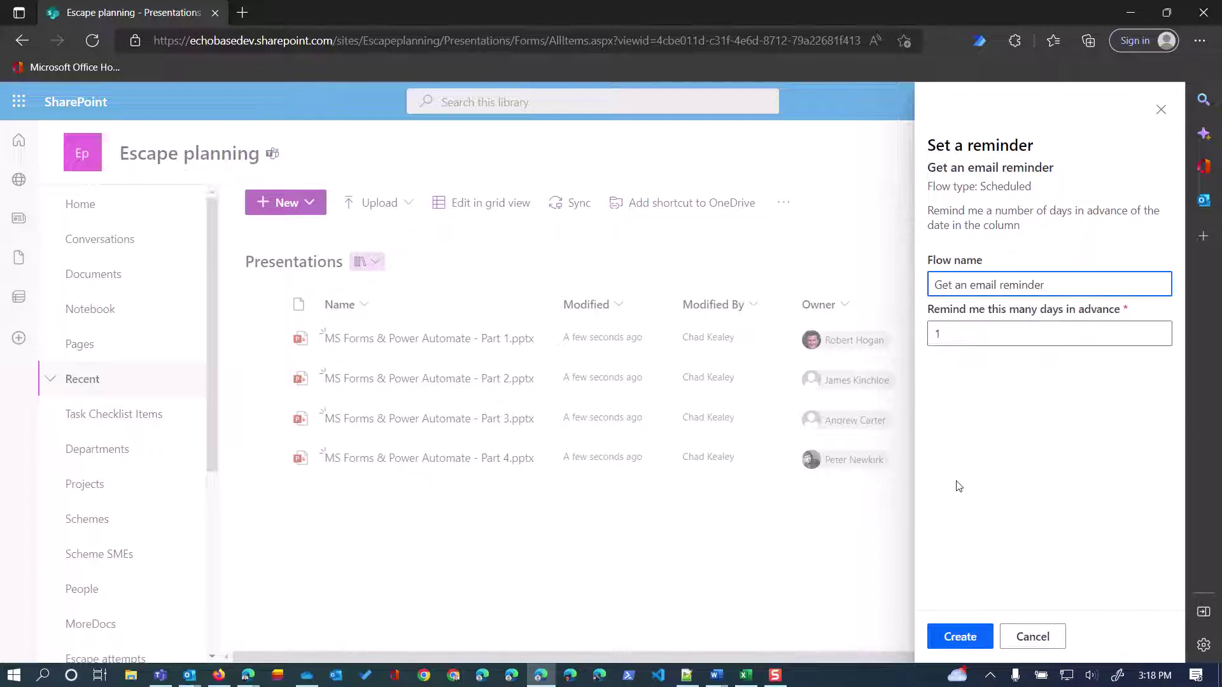
drag(1044, 285, 845, 290)
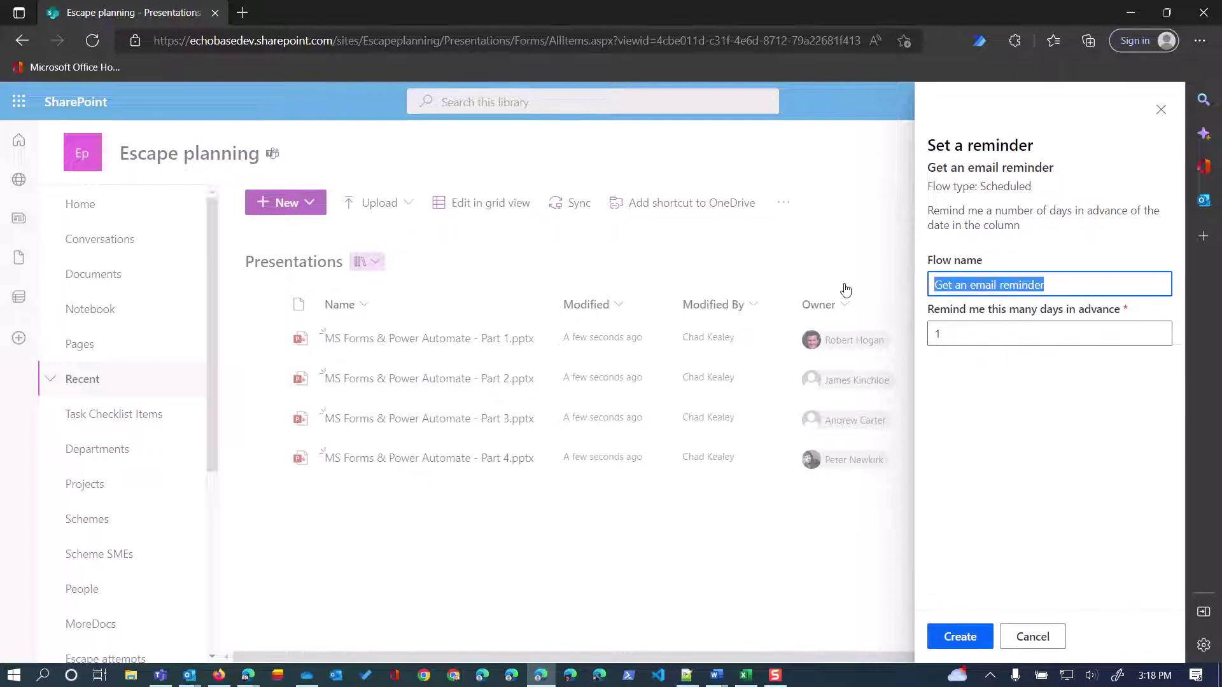
text(DE)
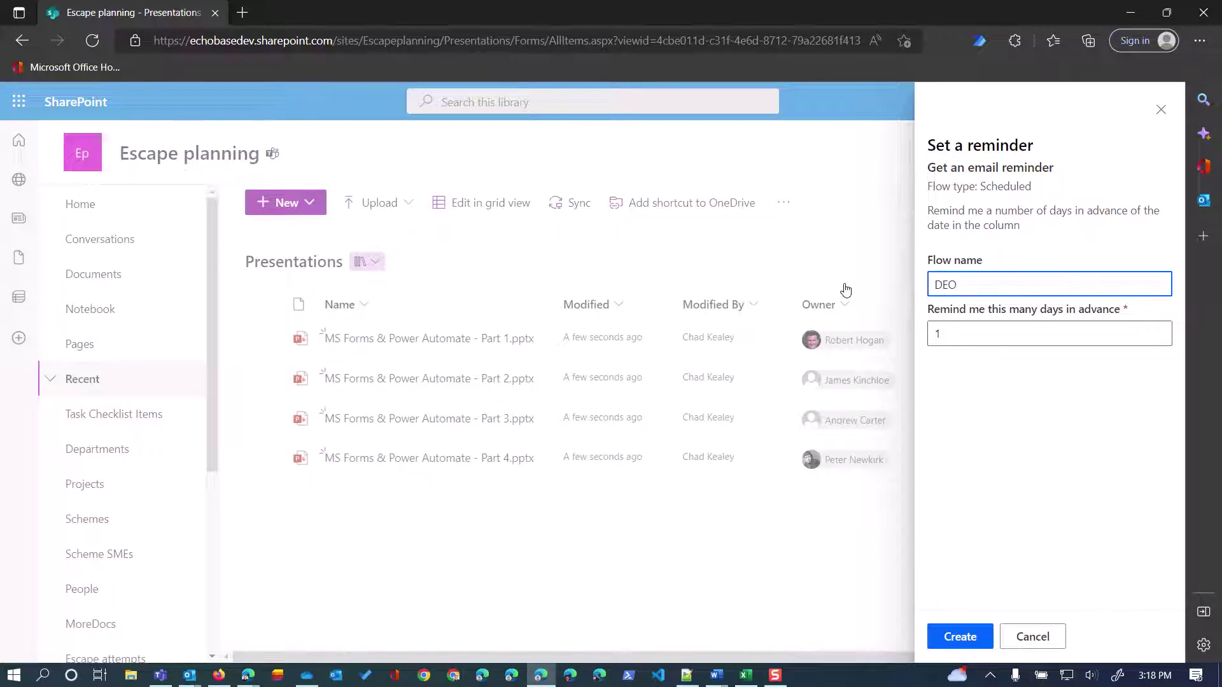
text(MO: )
text(Repo)
text(rposing)
text( reminder flow)
text(s)
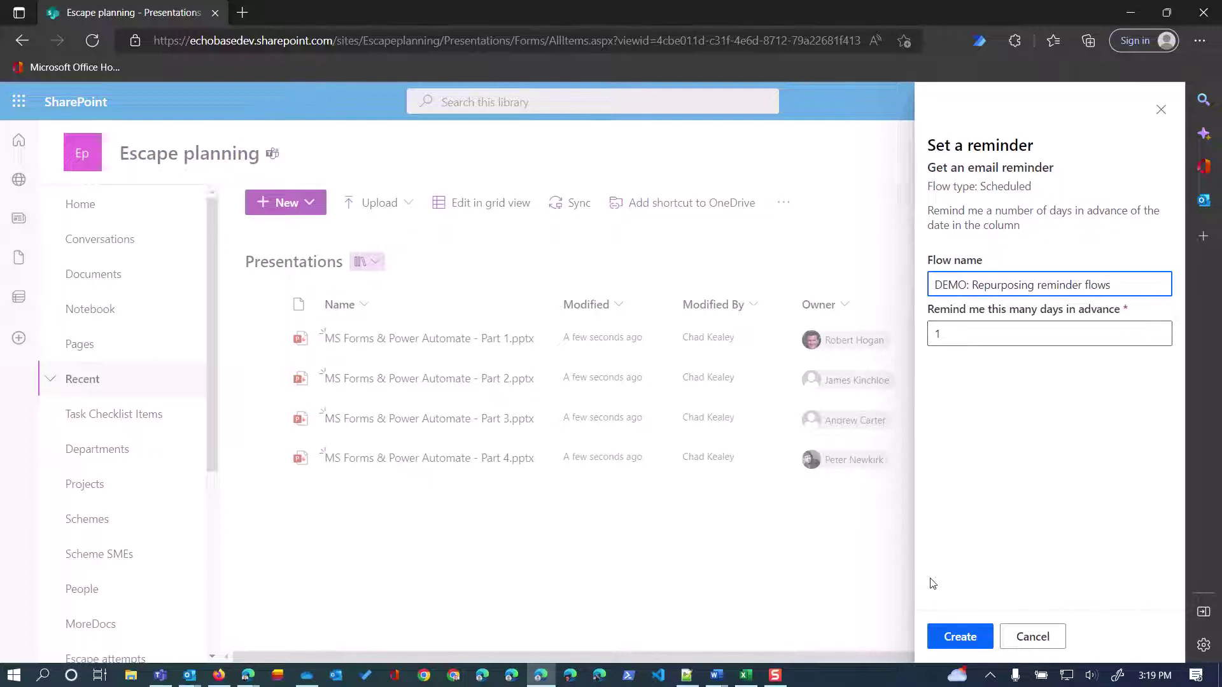
click(958, 636)
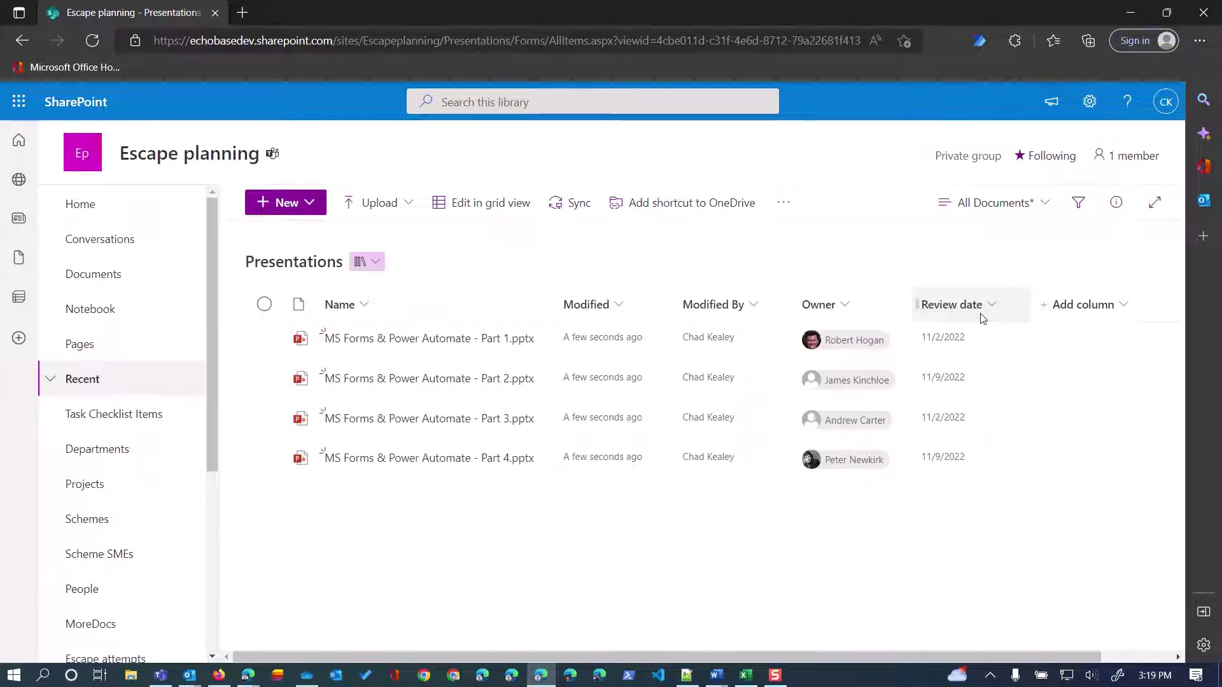
- Open Power Automate from Office home in a new tab and open the new flow's latest run
click(242, 14)
click(38, 67)
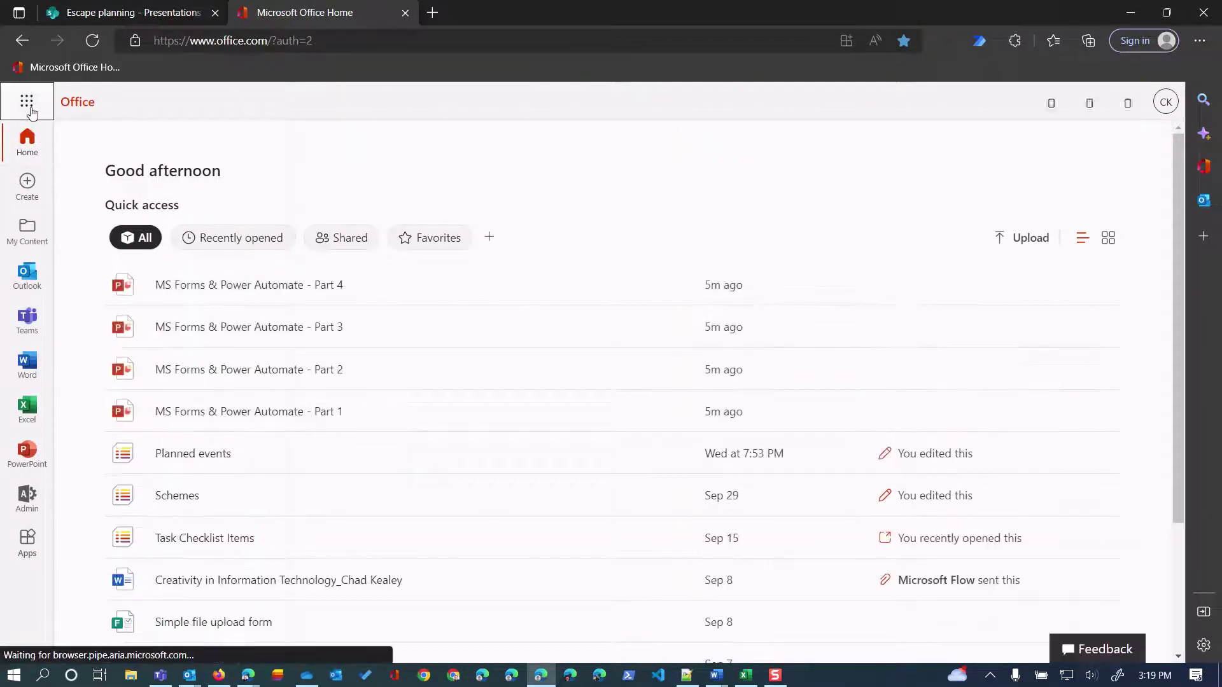
click(28, 103)
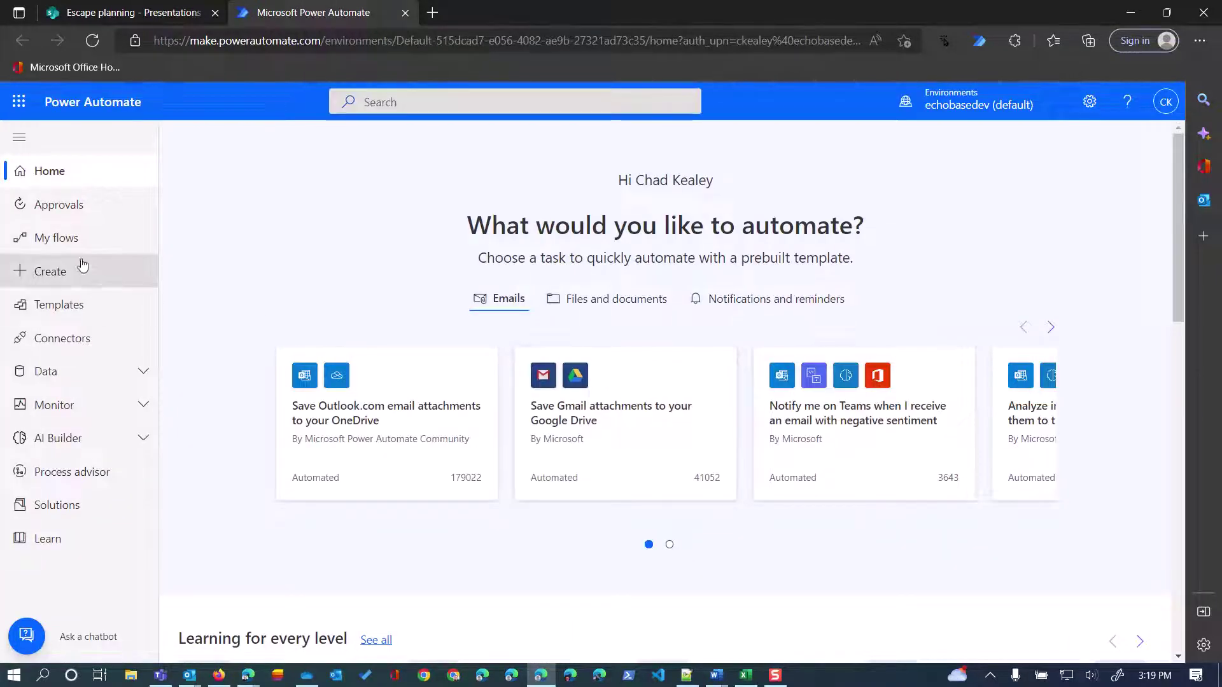
click(54, 239)
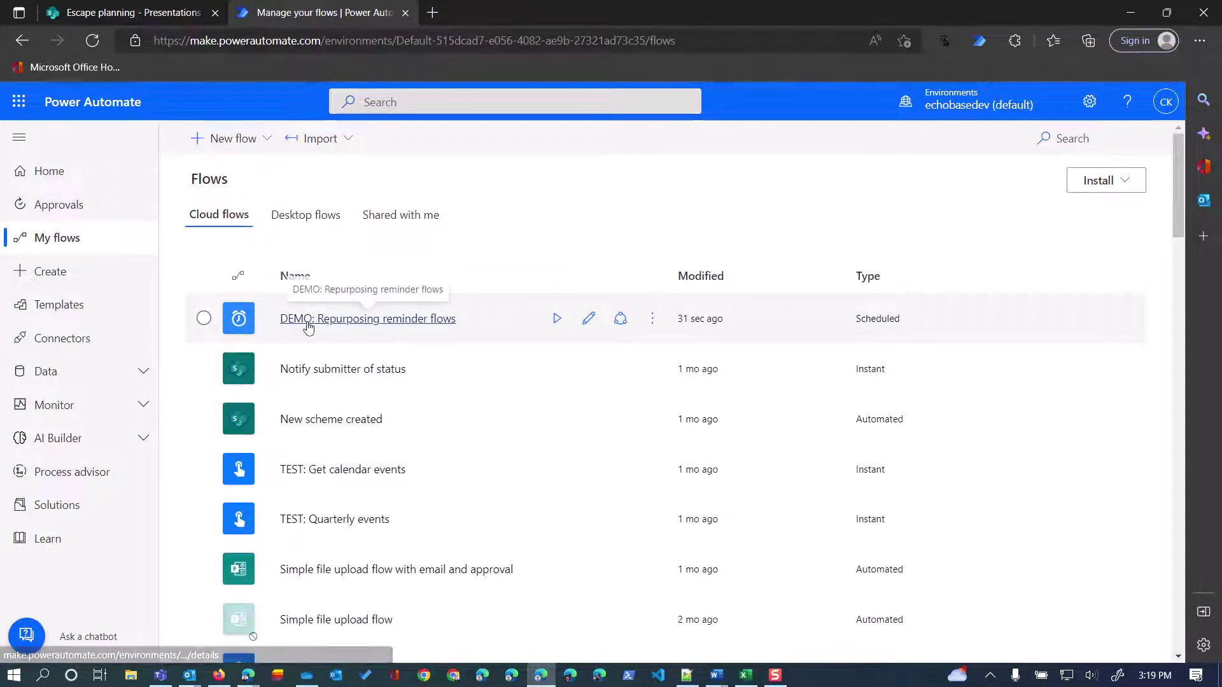
click(416, 319)
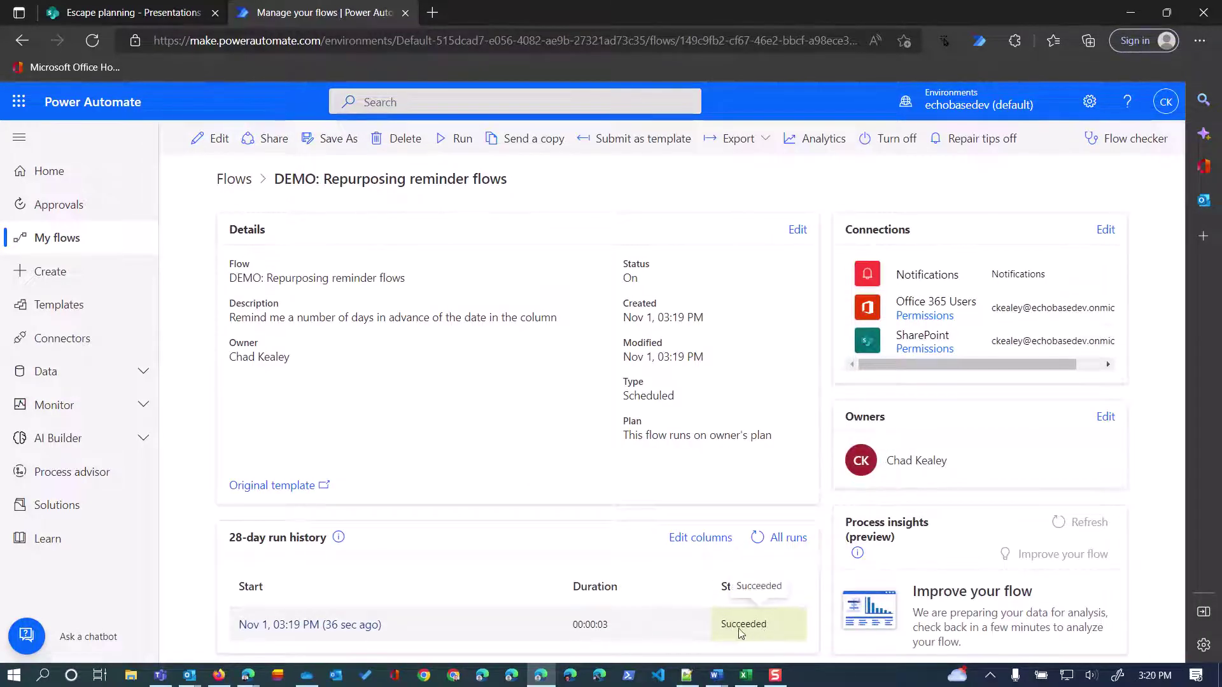
click(337, 626)
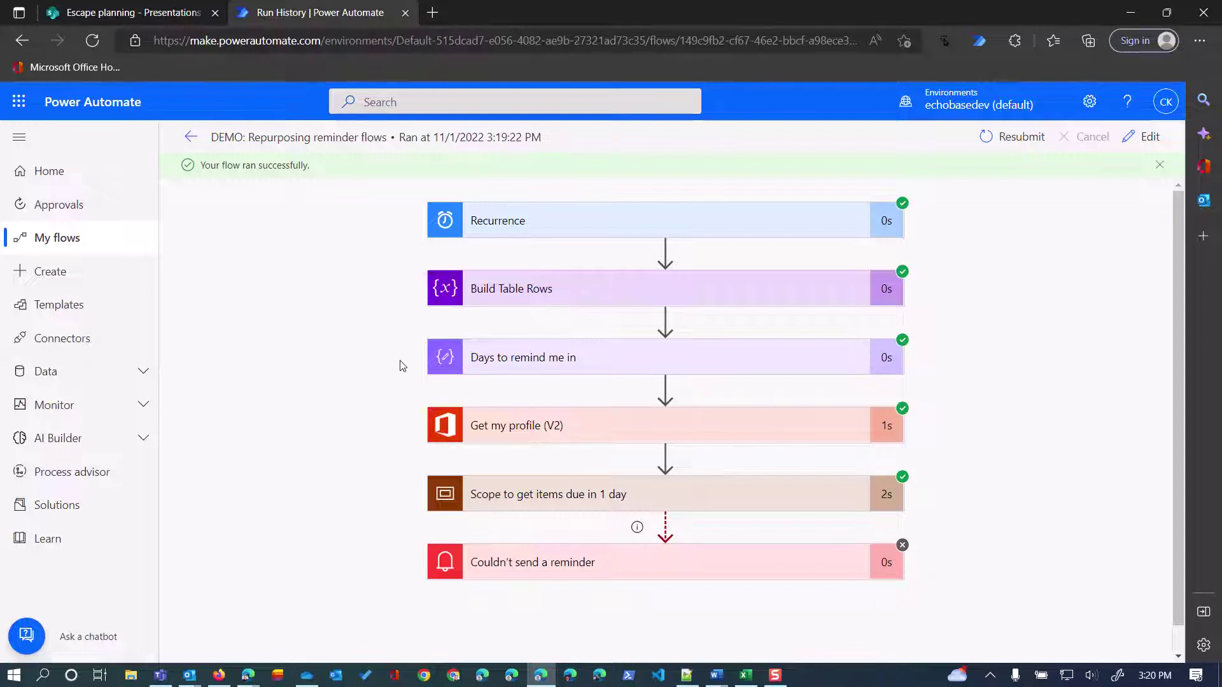
- Inspect the Recurrence, Days to remind me in (1) and Get my profile (V2) results, then expand the scope
click(669, 224)
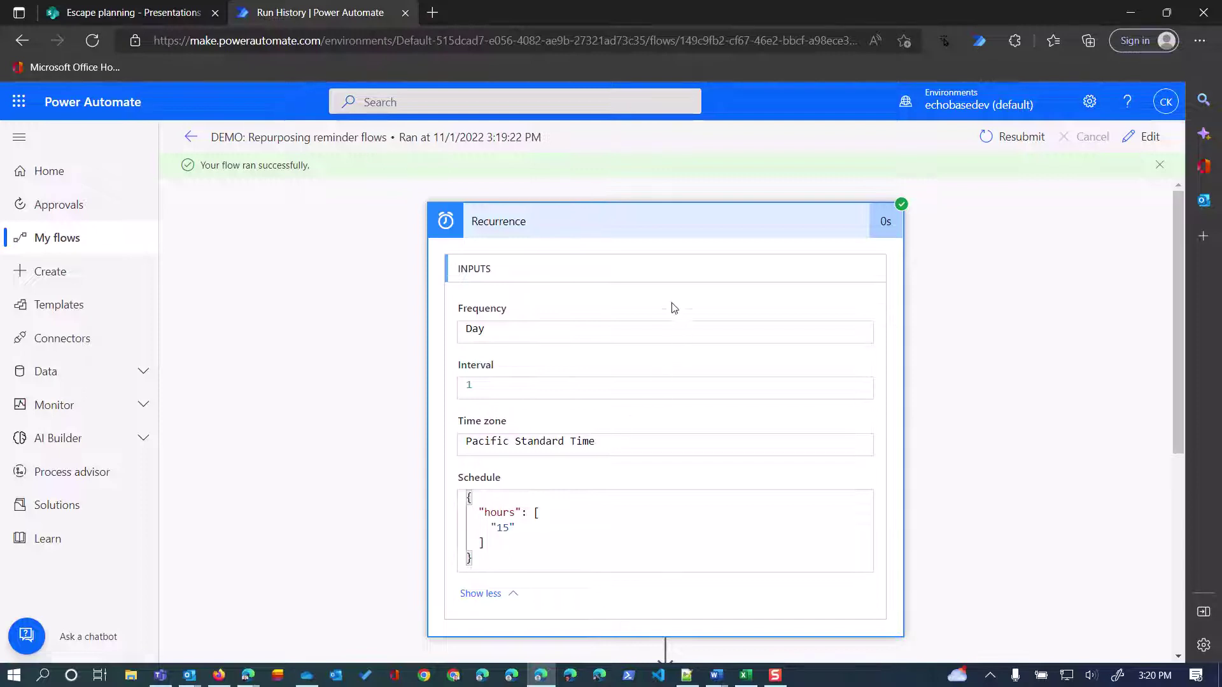
click(635, 229)
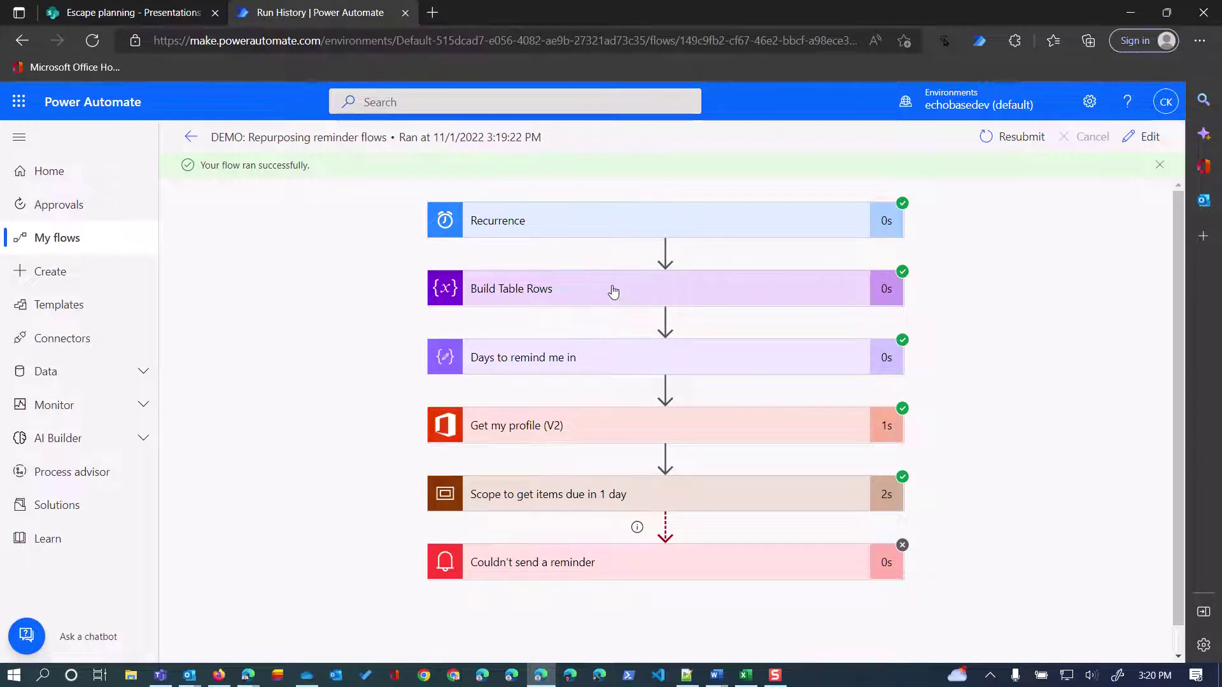
click(613, 362)
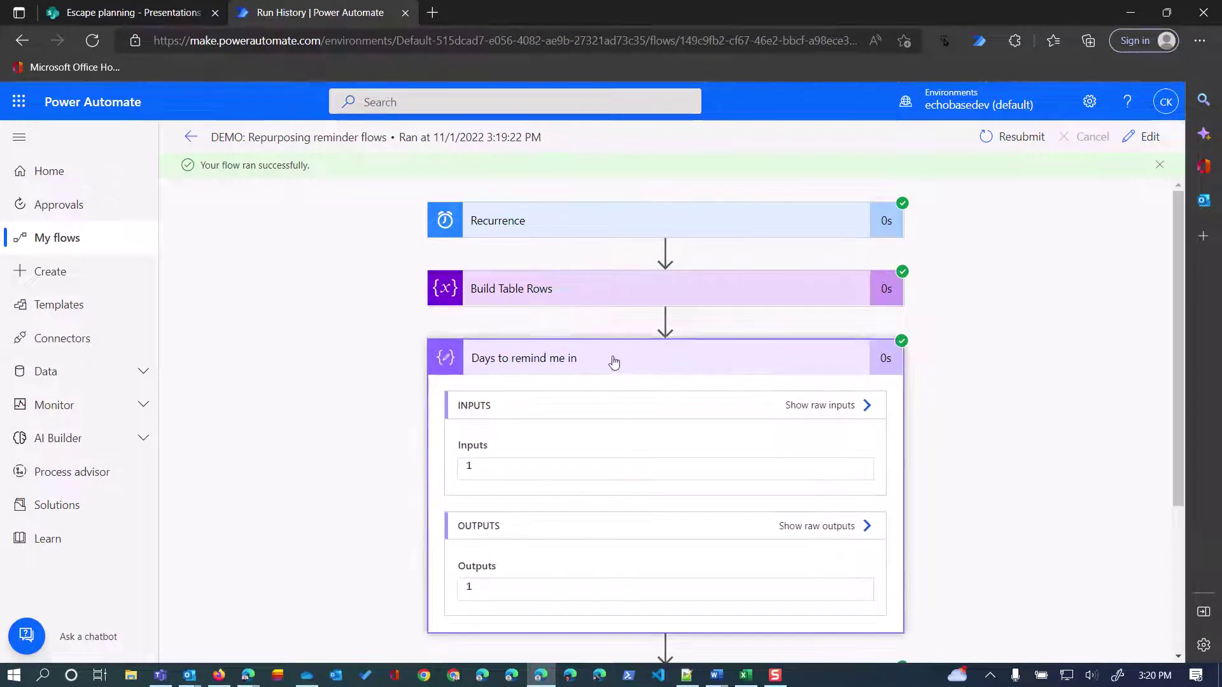
click(471, 467)
click(606, 361)
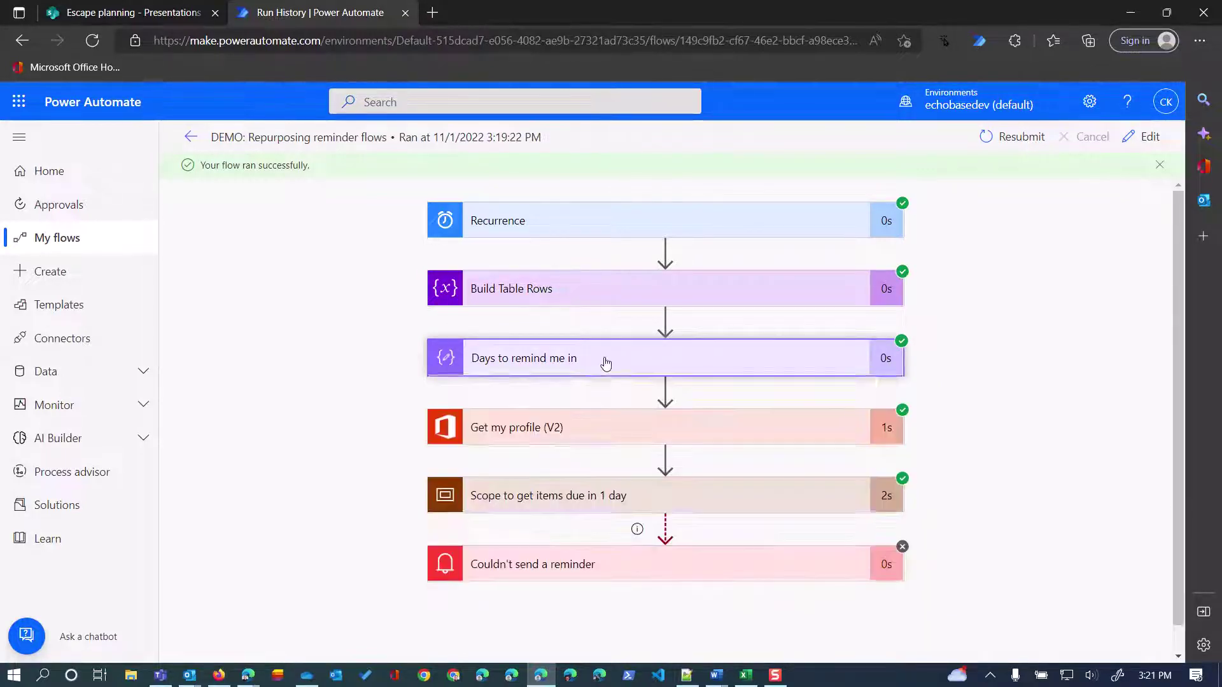
click(613, 426)
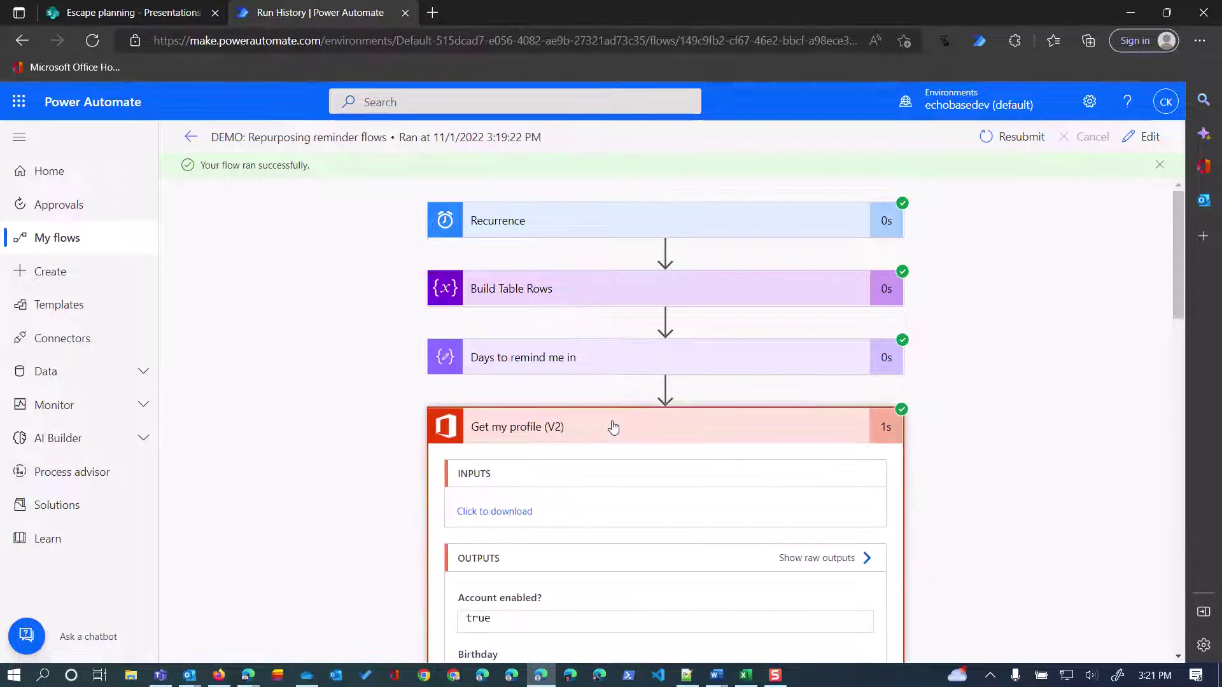
click(601, 427)
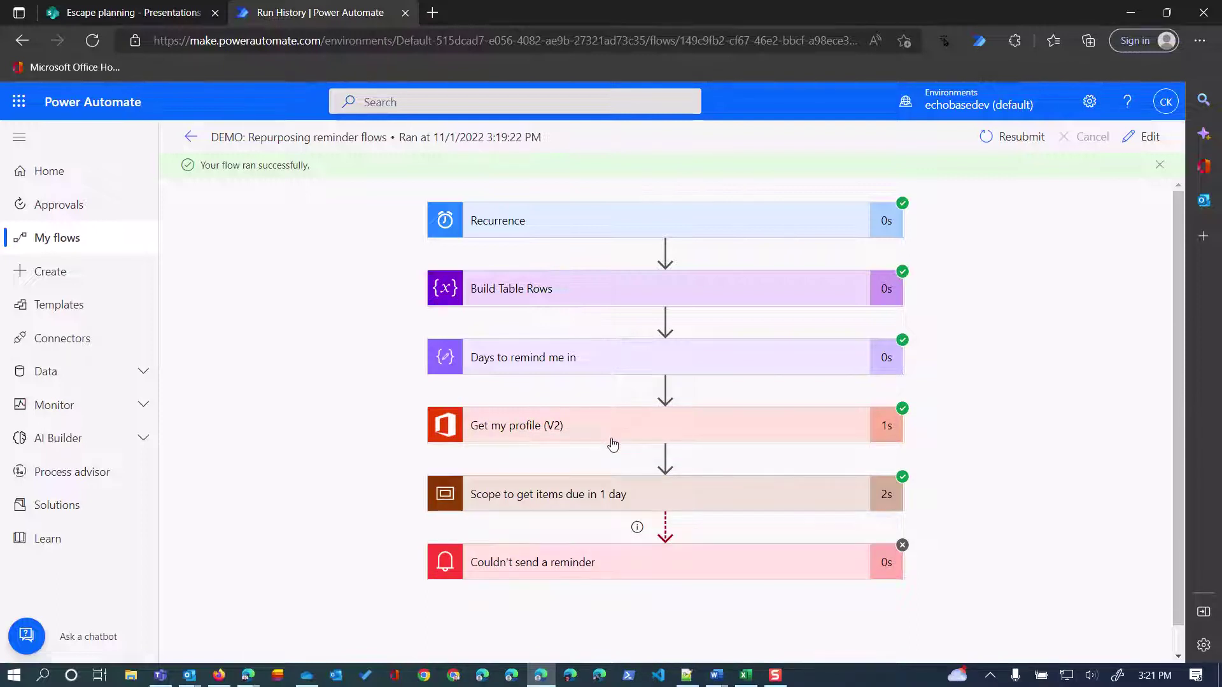
click(703, 498)
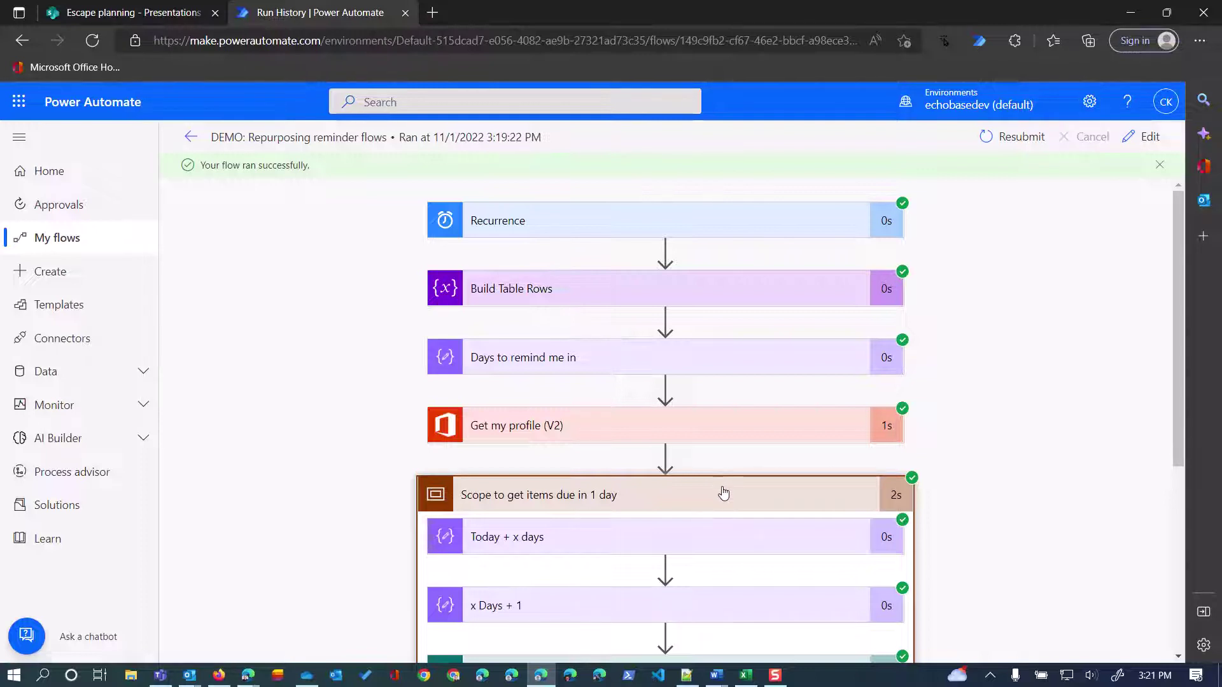
- Review the date results of the Today + x days and x Days + 1 steps
scroll(723, 493, down, 3)
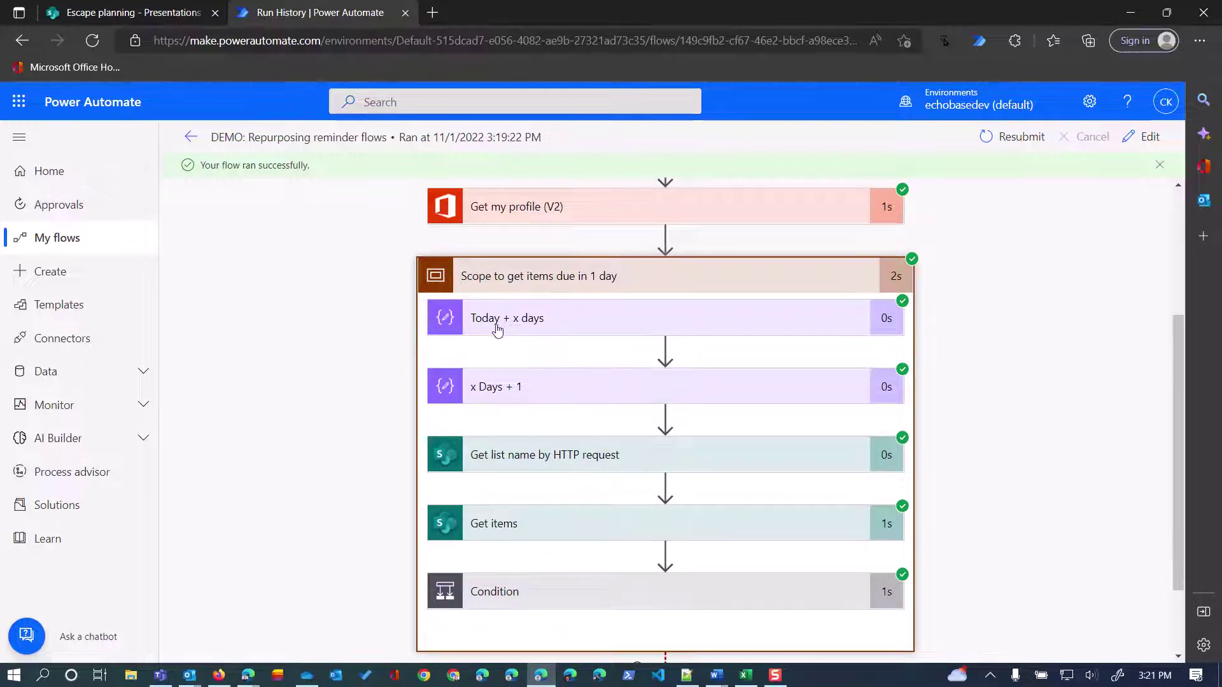
click(516, 325)
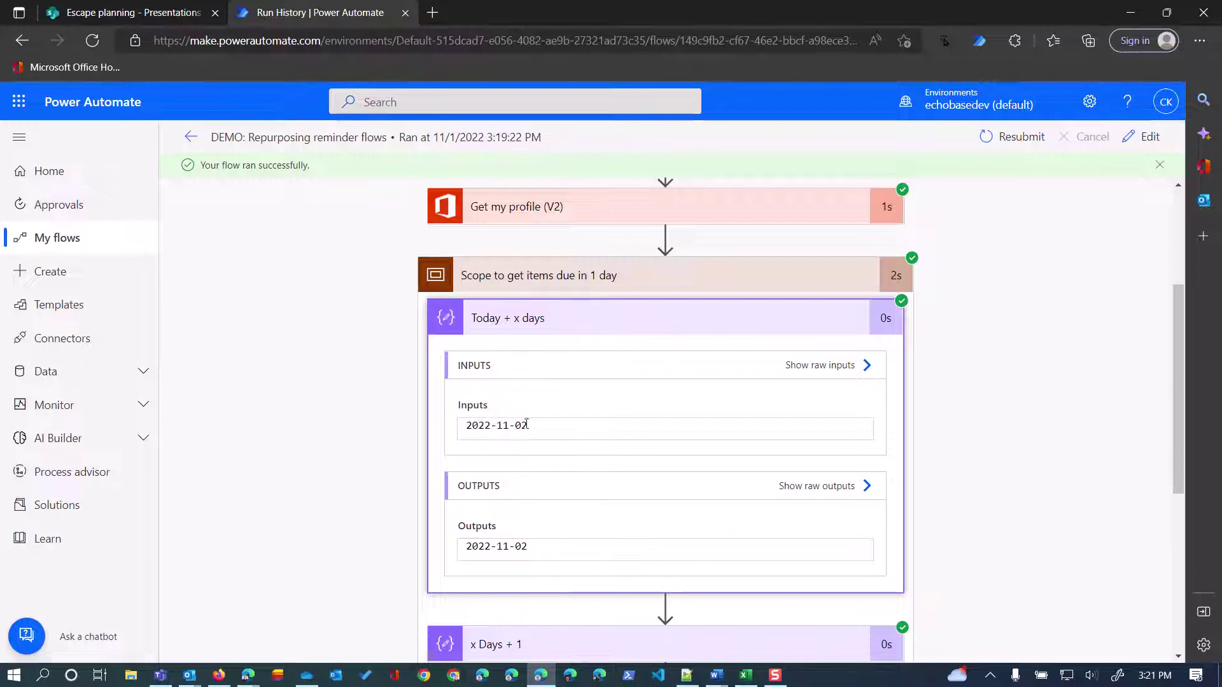
click(625, 327)
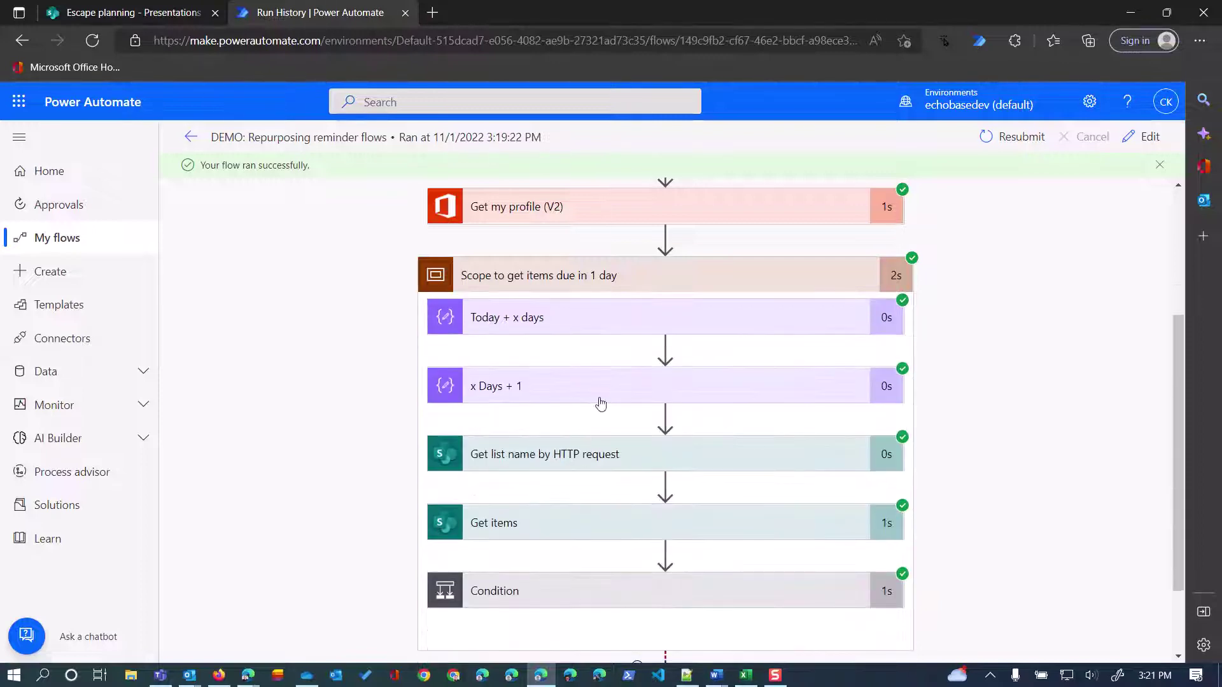
click(600, 400)
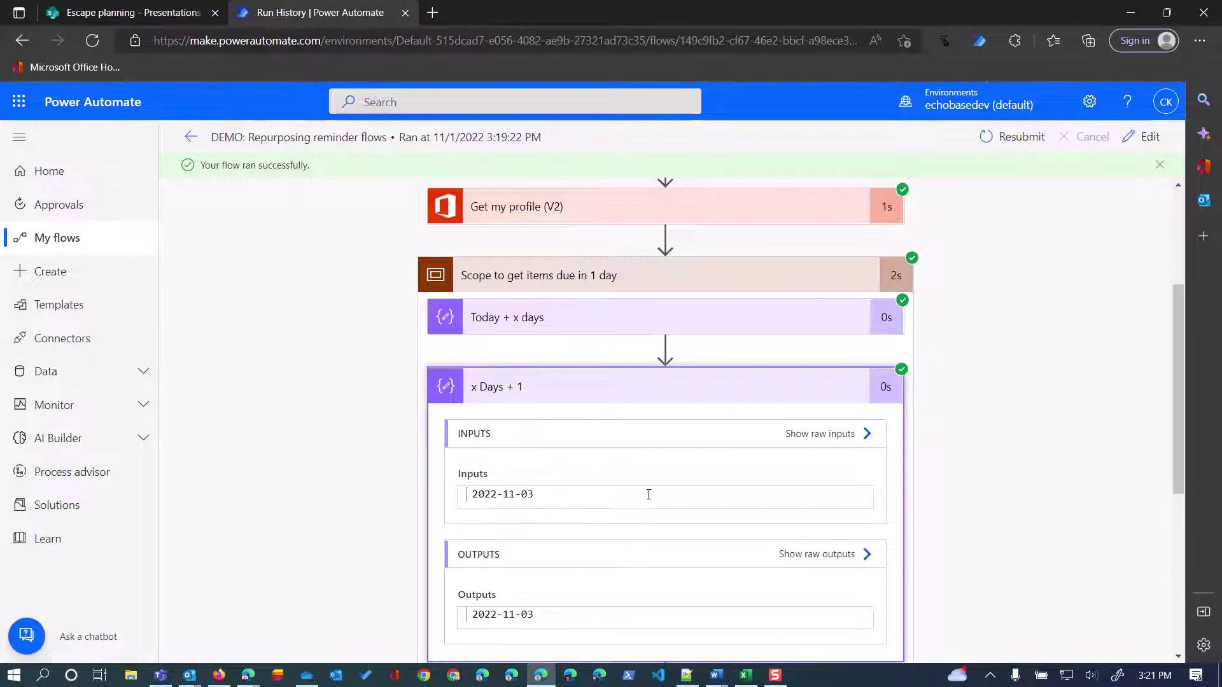
click(518, 322)
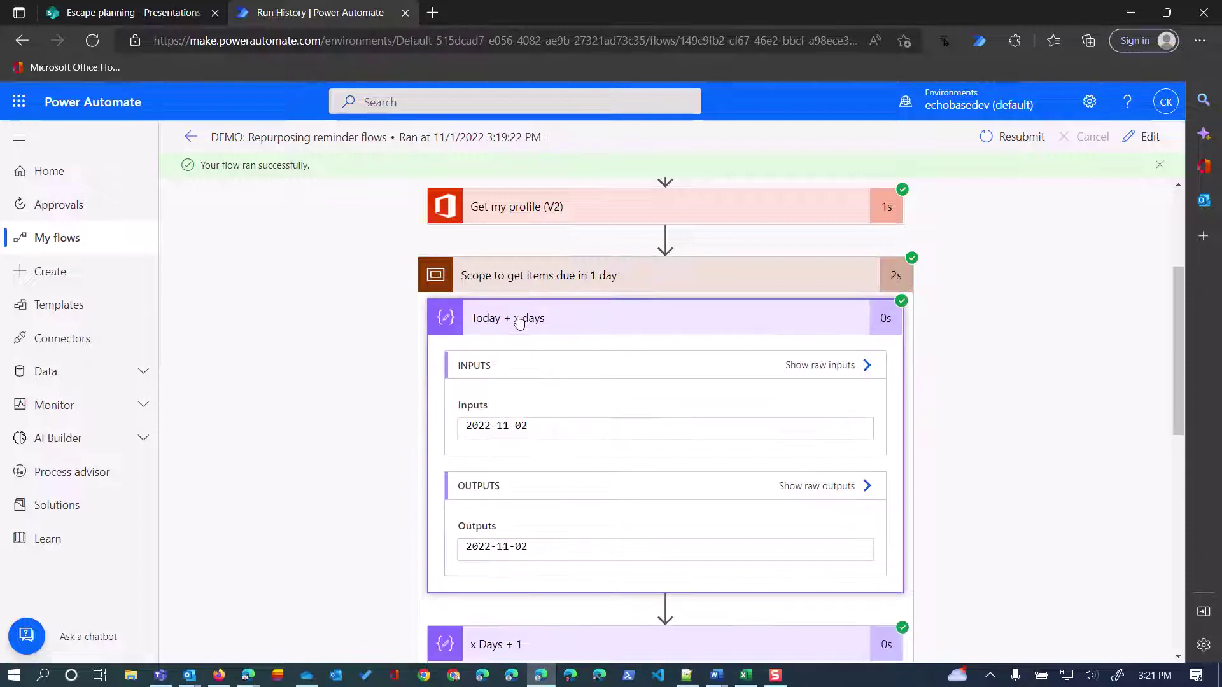
click(540, 385)
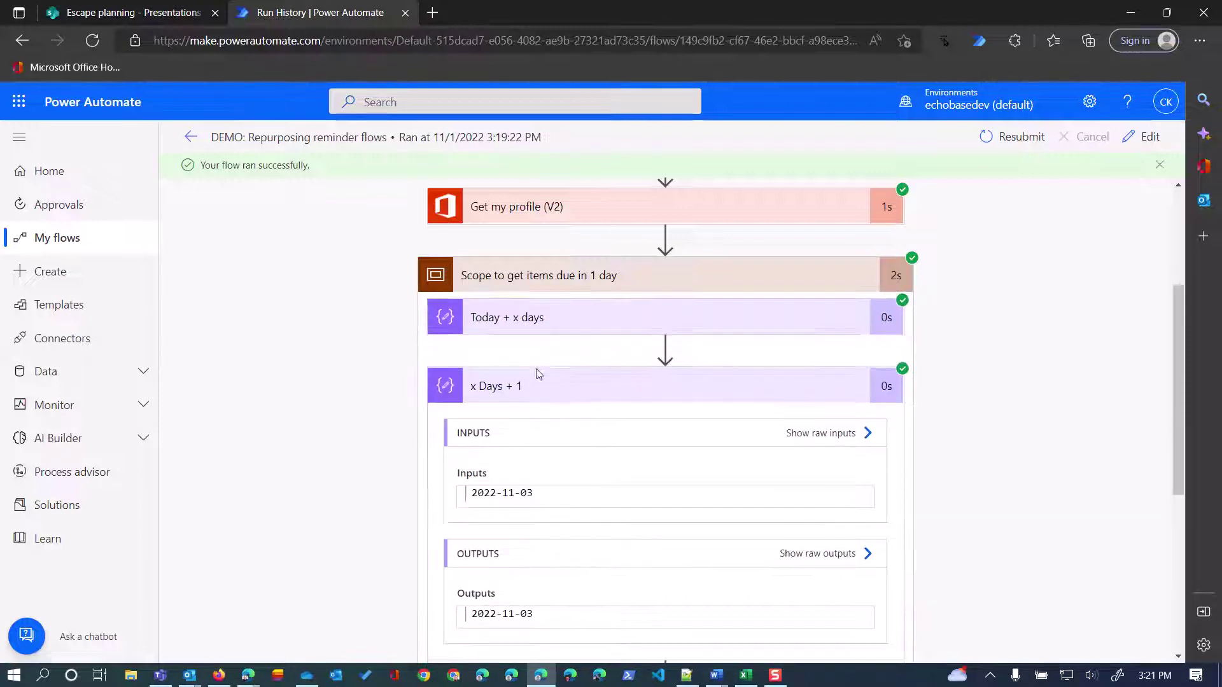
click(542, 388)
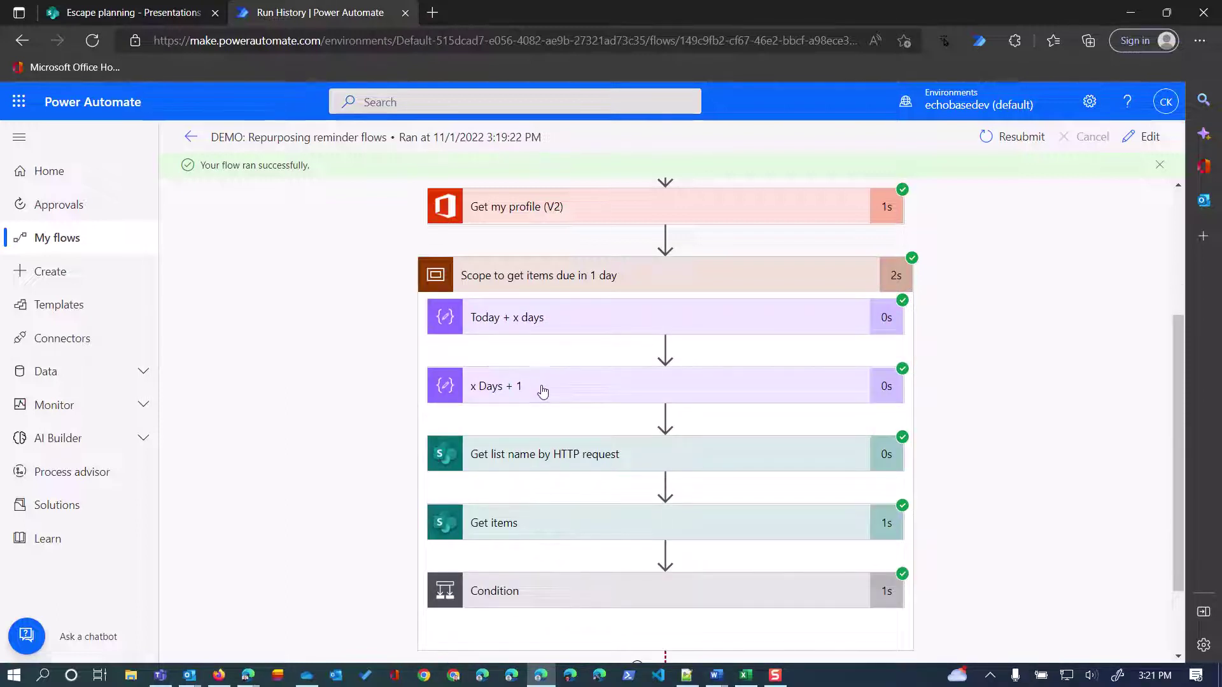
- Show and read through the inputs of Get list name by HTTP request
click(658, 465)
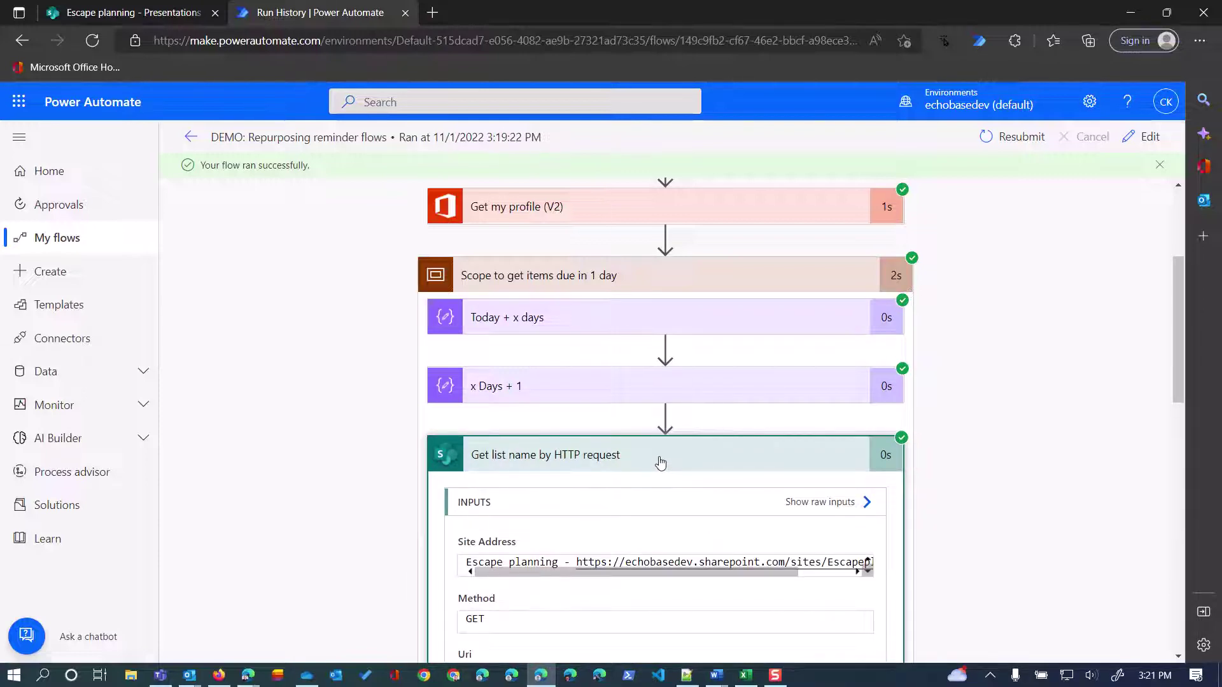
scroll(660, 463, down, 2)
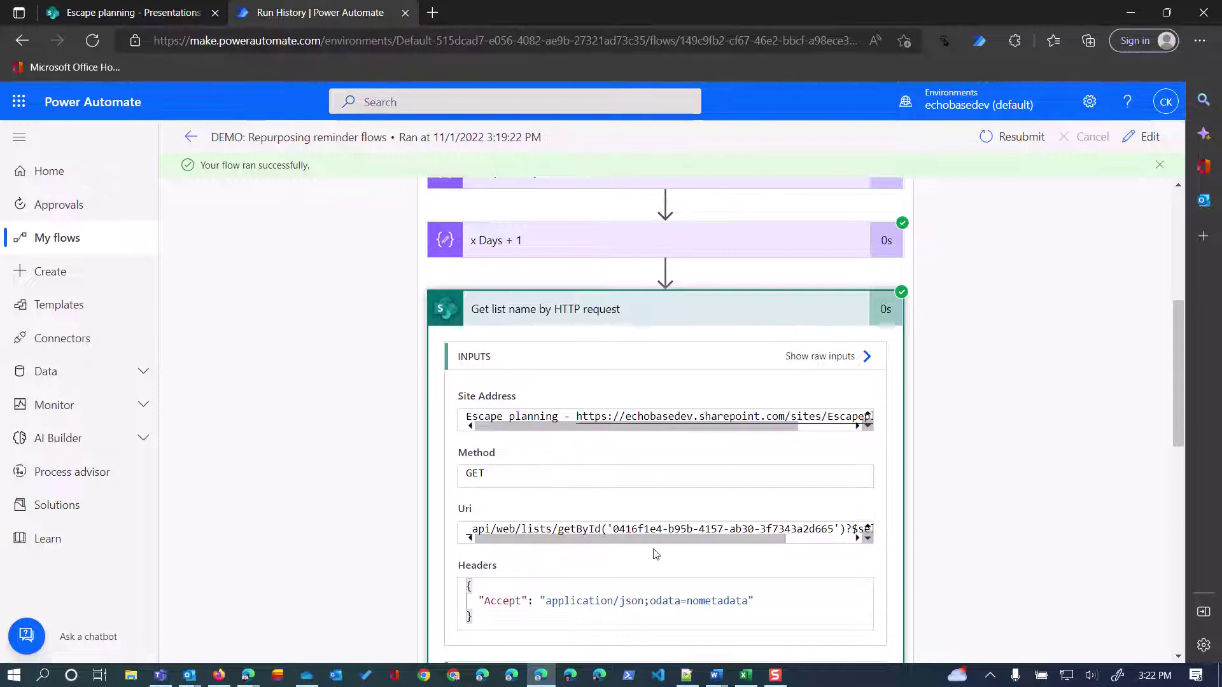
scroll(604, 535, down, 1)
scroll(609, 509, down, 1)
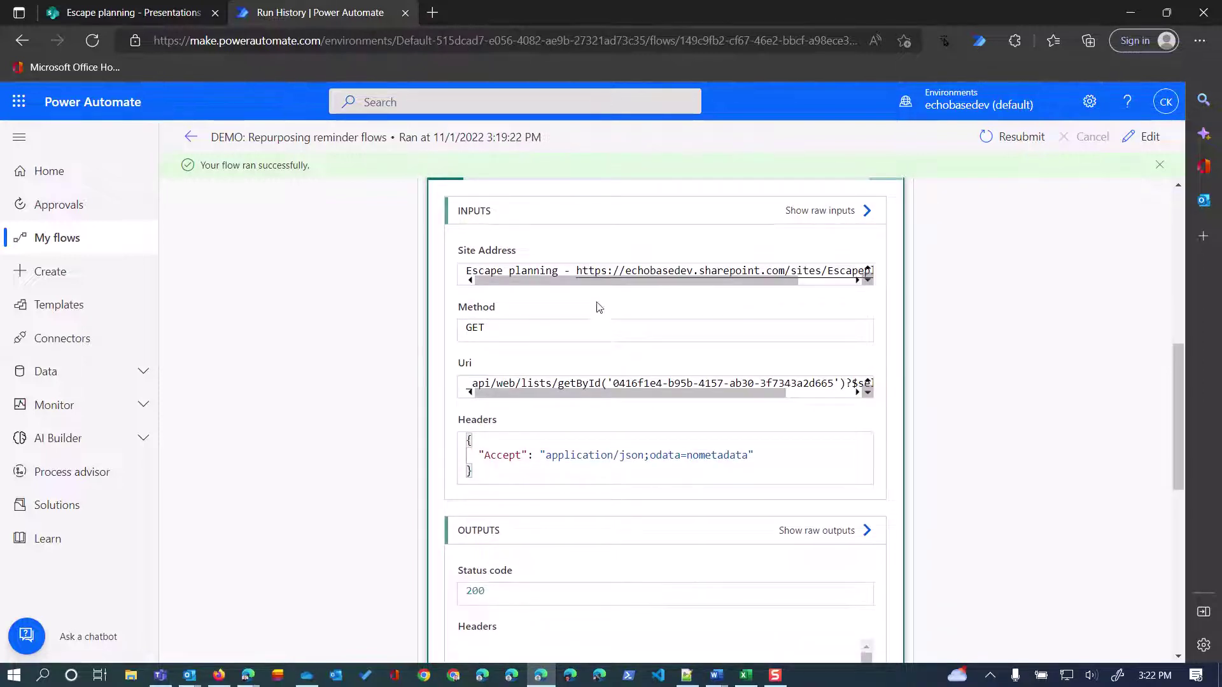
scroll(593, 302, up, 3)
- Open the Get items inputs and highlight the list id in List Name
click(629, 382)
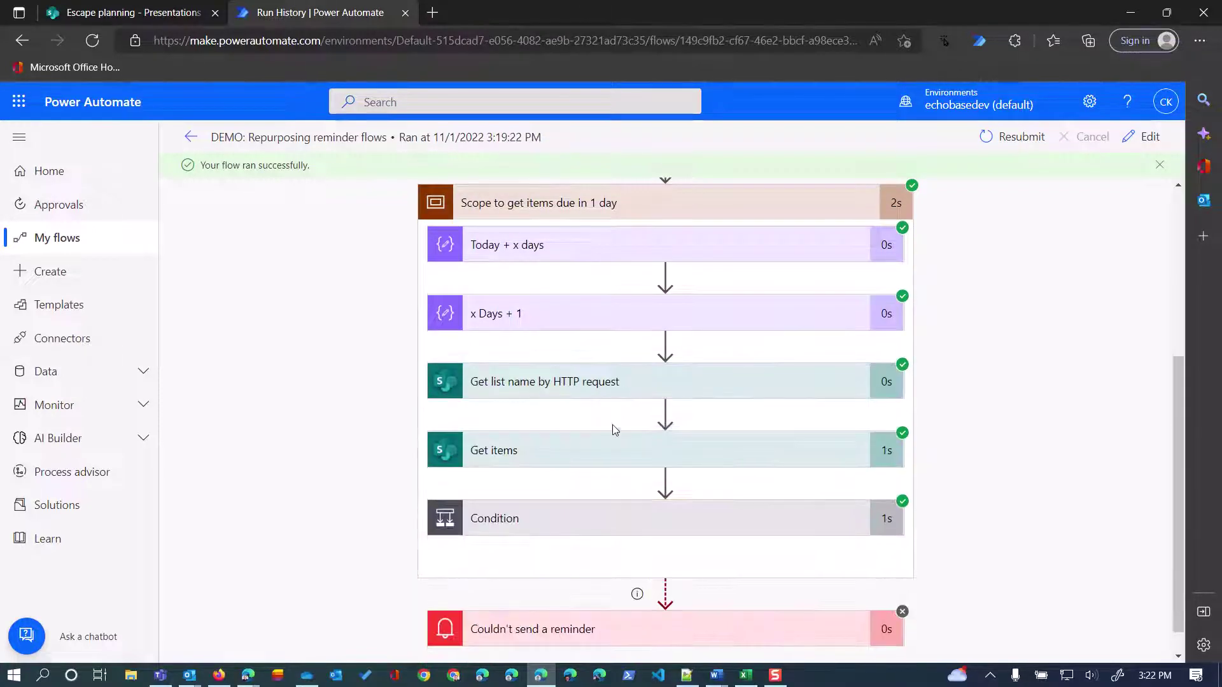
click(592, 452)
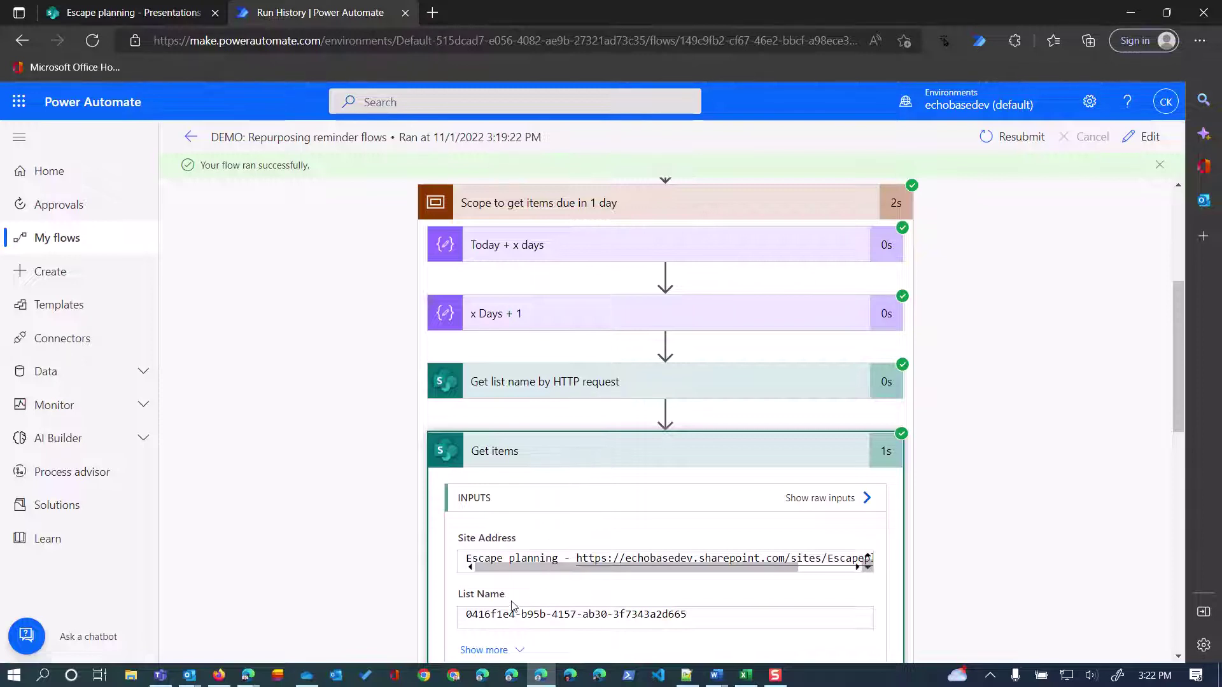
drag(468, 617, 700, 619)
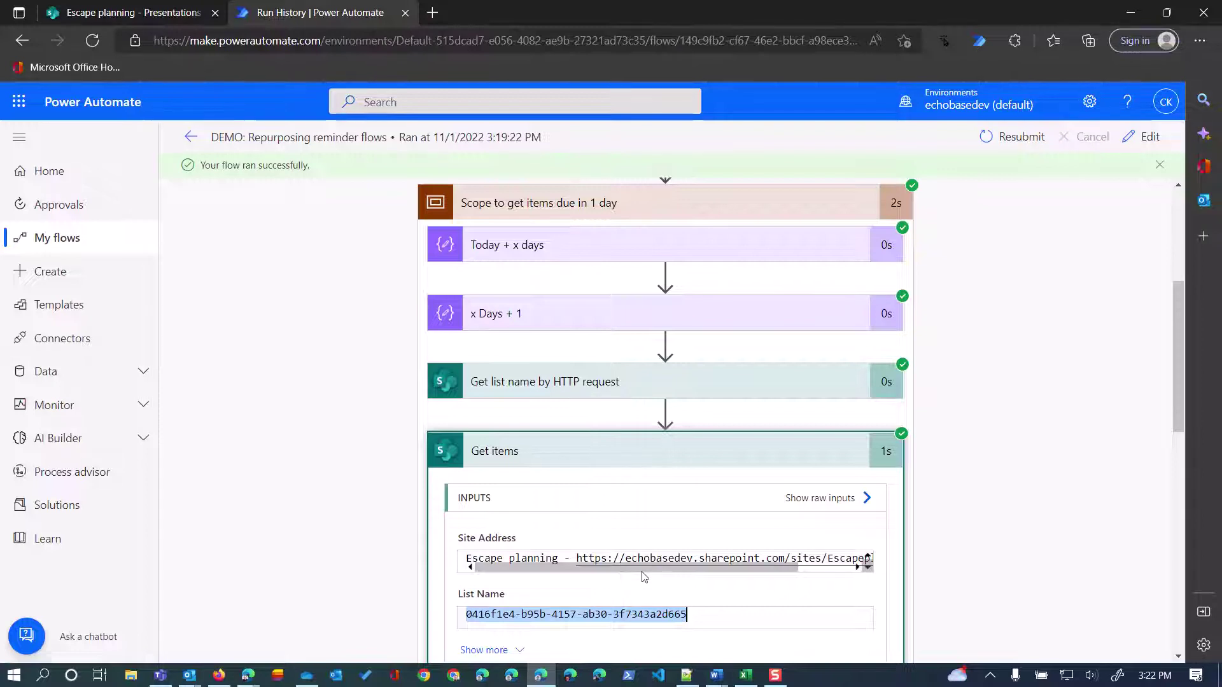
- Review the Reviewdate filter query (2022-11-02 to 2022-11-03), then view the Get items 200 output
scroll(525, 464, down, 1)
scroll(526, 463, down, 1)
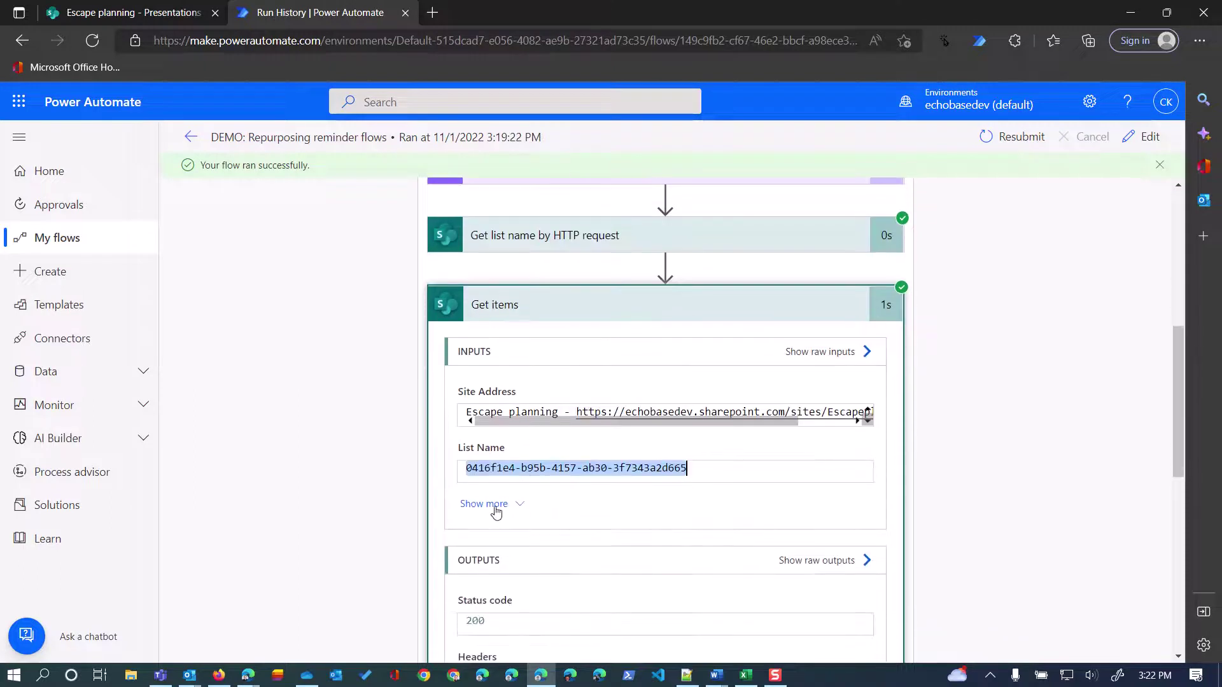
click(485, 504)
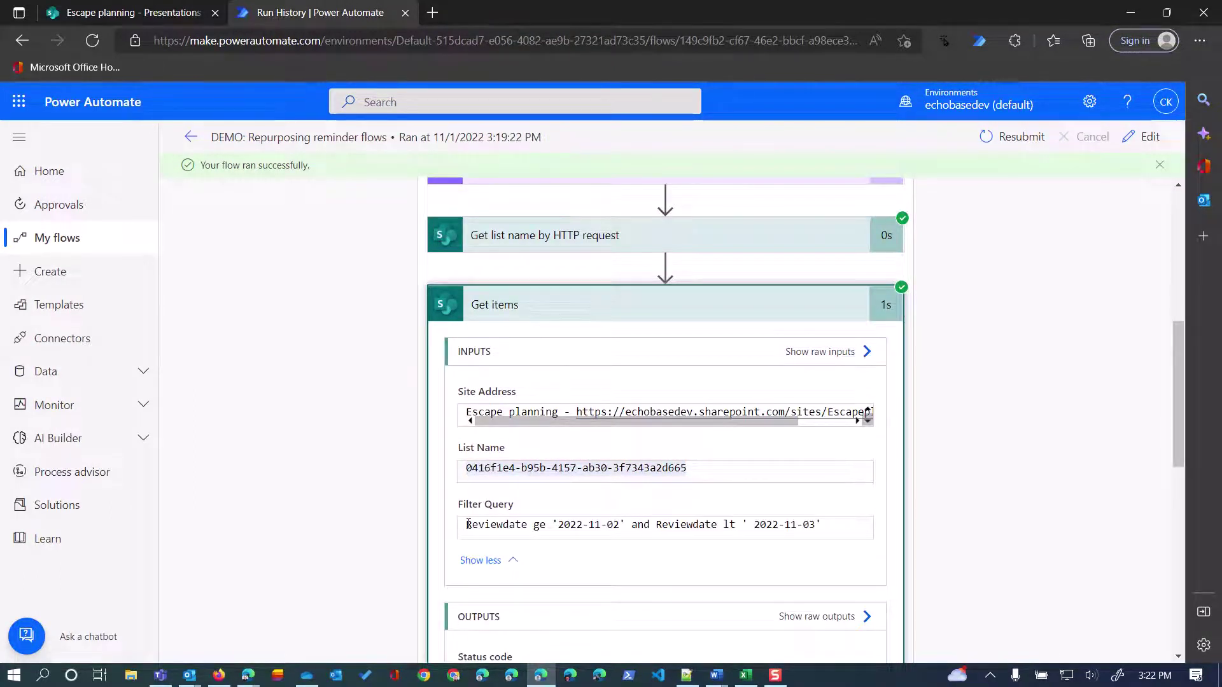
drag(467, 524, 622, 522)
drag(752, 523, 819, 523)
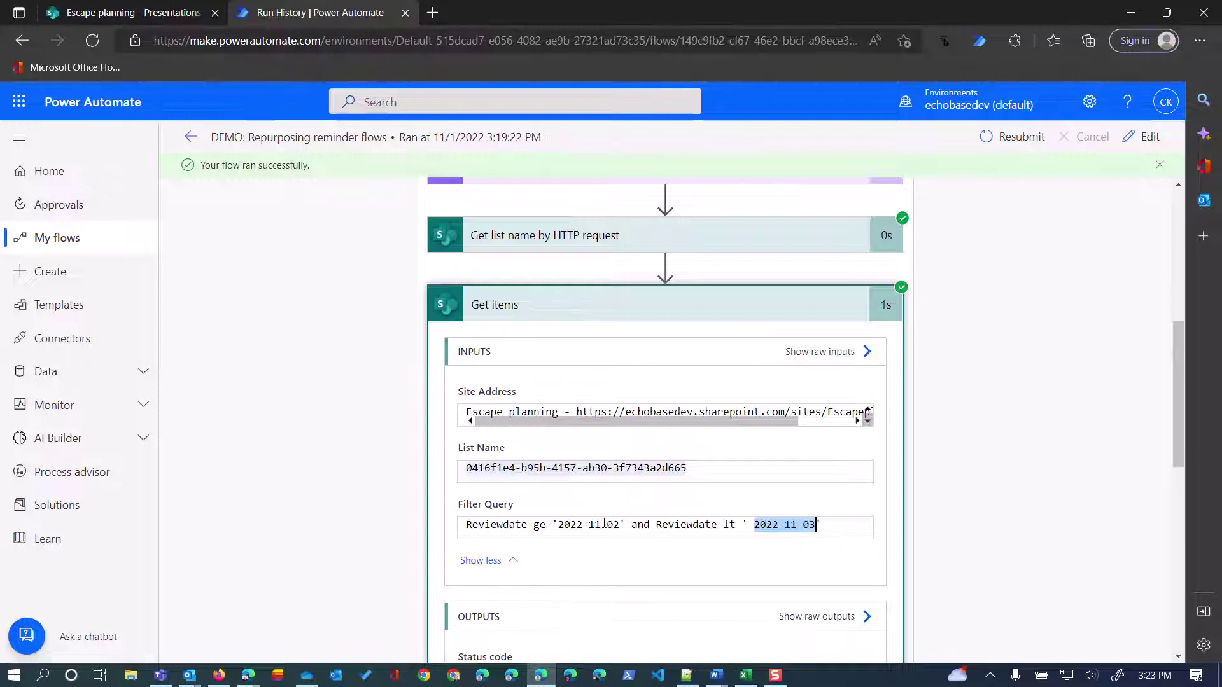
click(535, 526)
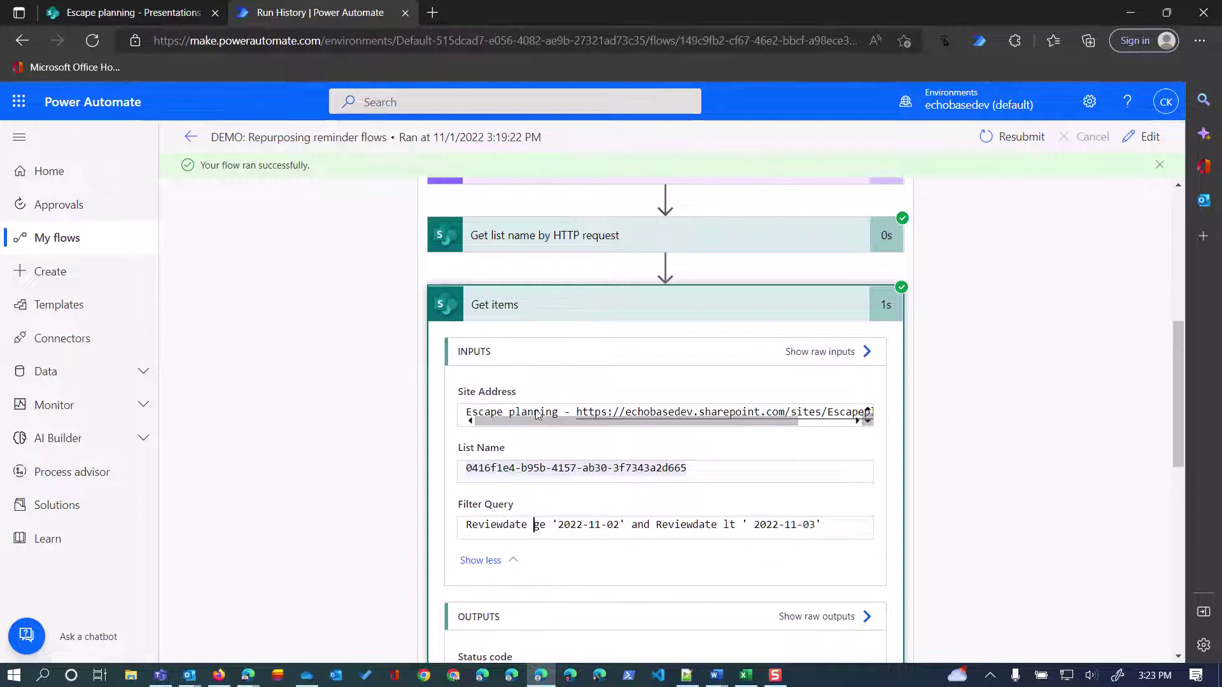
click(550, 308)
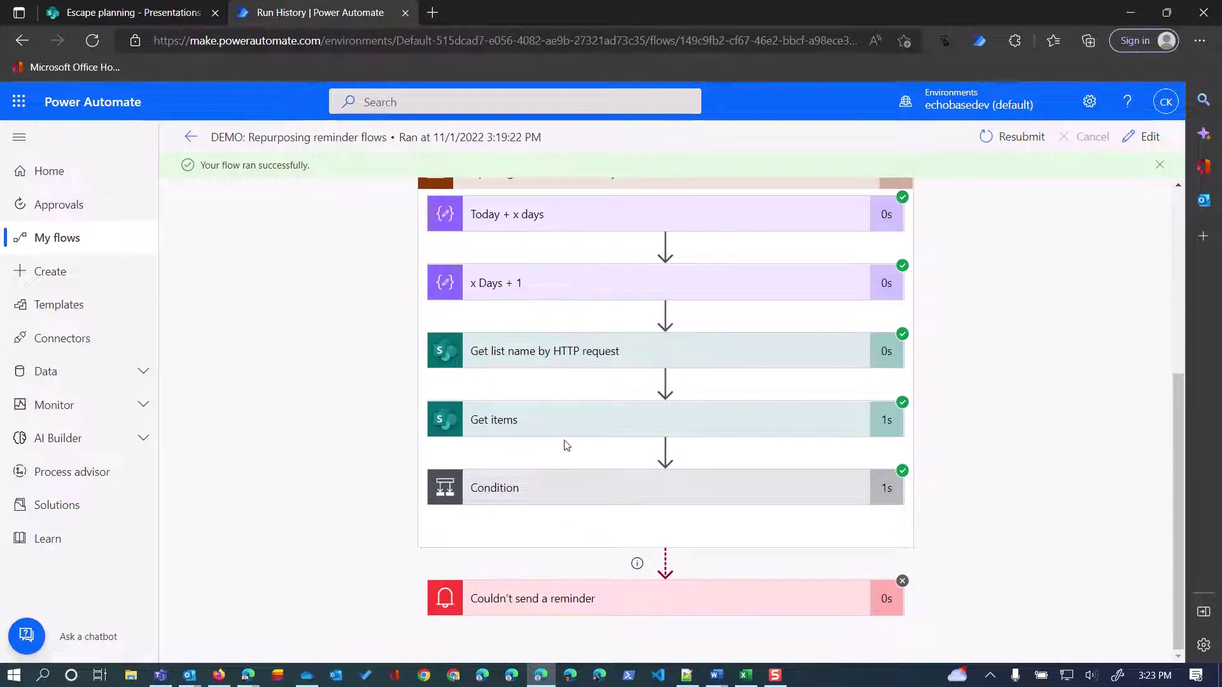
click(544, 430)
scroll(535, 445, down, 3)
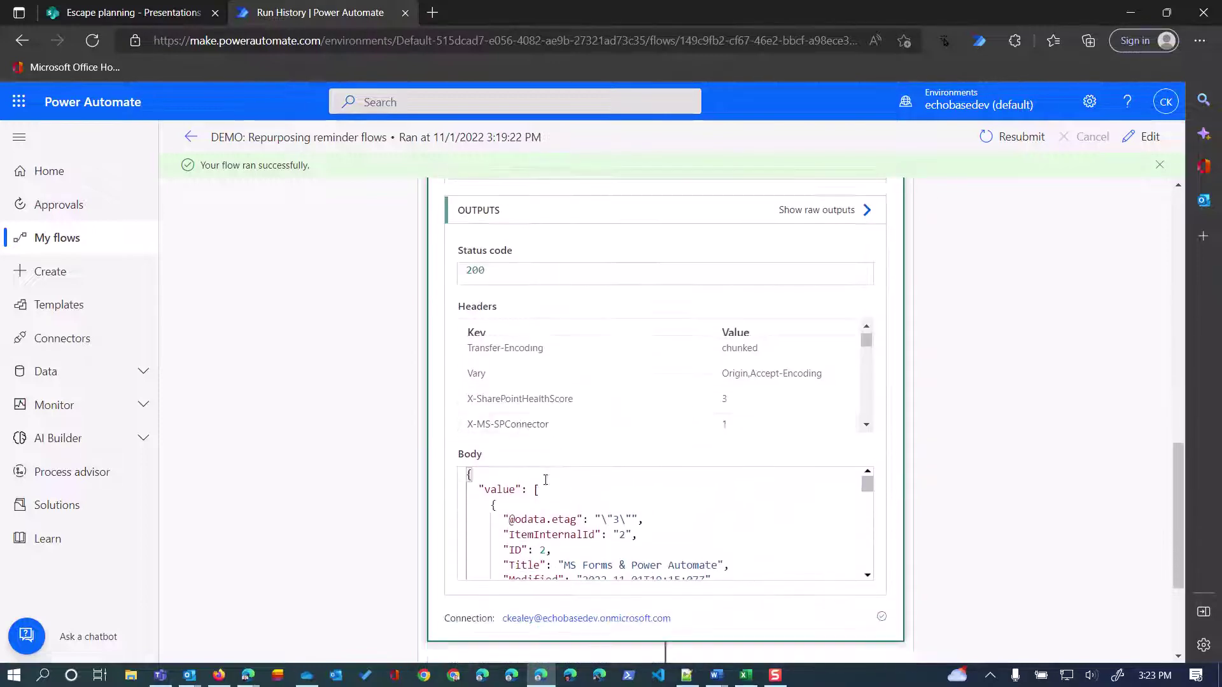
scroll(602, 441, up, 2)
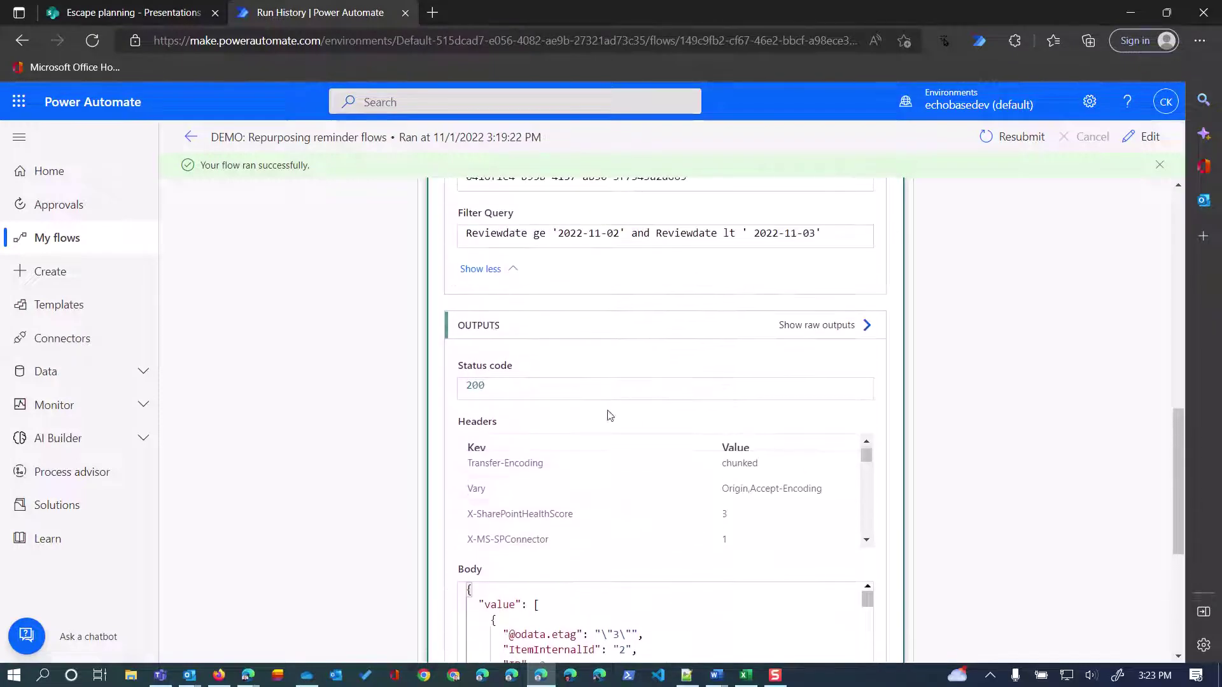
click(800, 324)
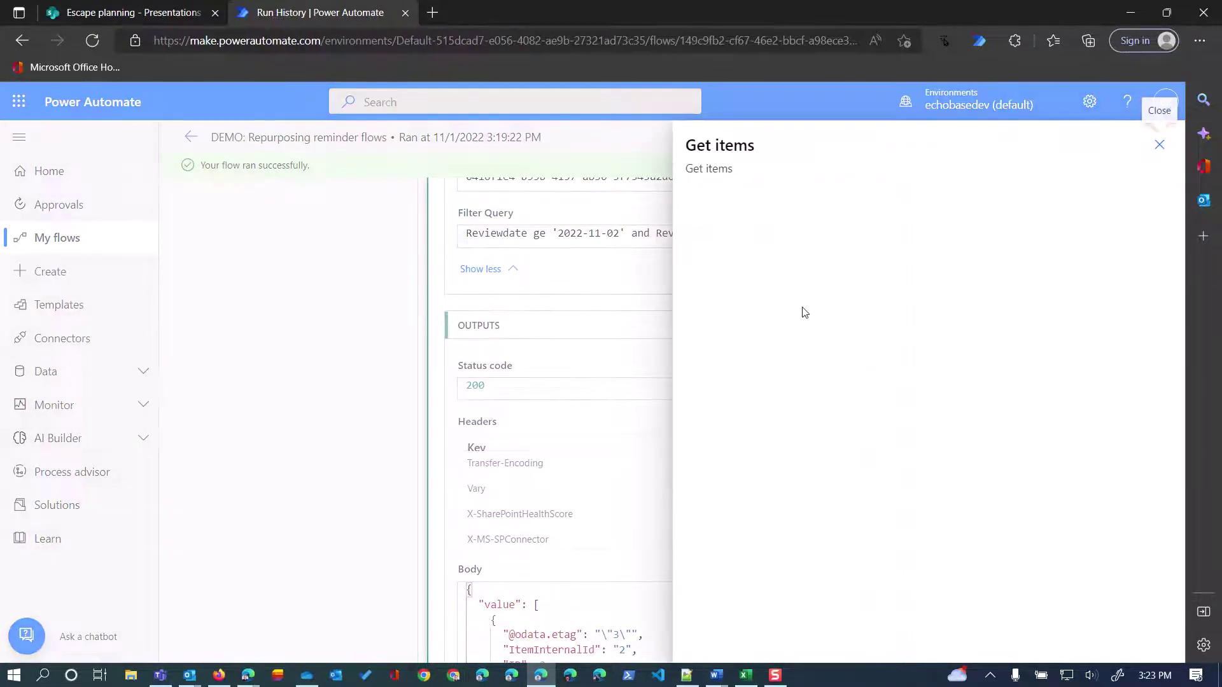
scroll(892, 426, down, 7)
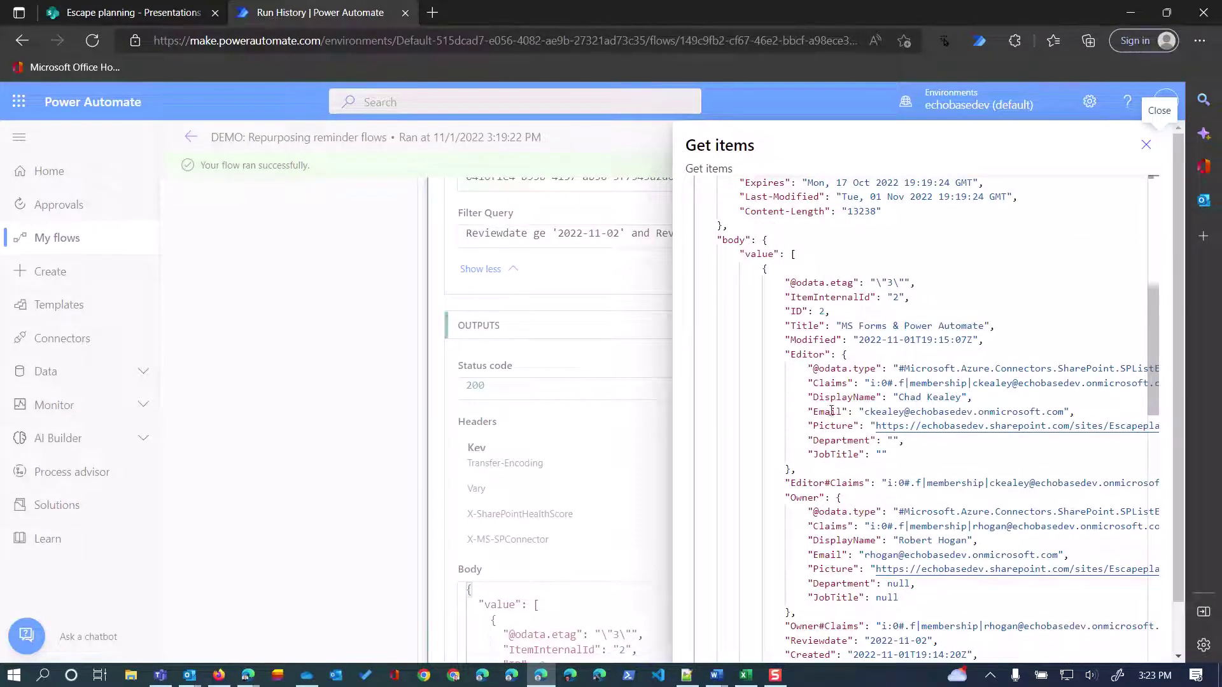
scroll(831, 414, down, 4)
scroll(831, 415, down, 7)
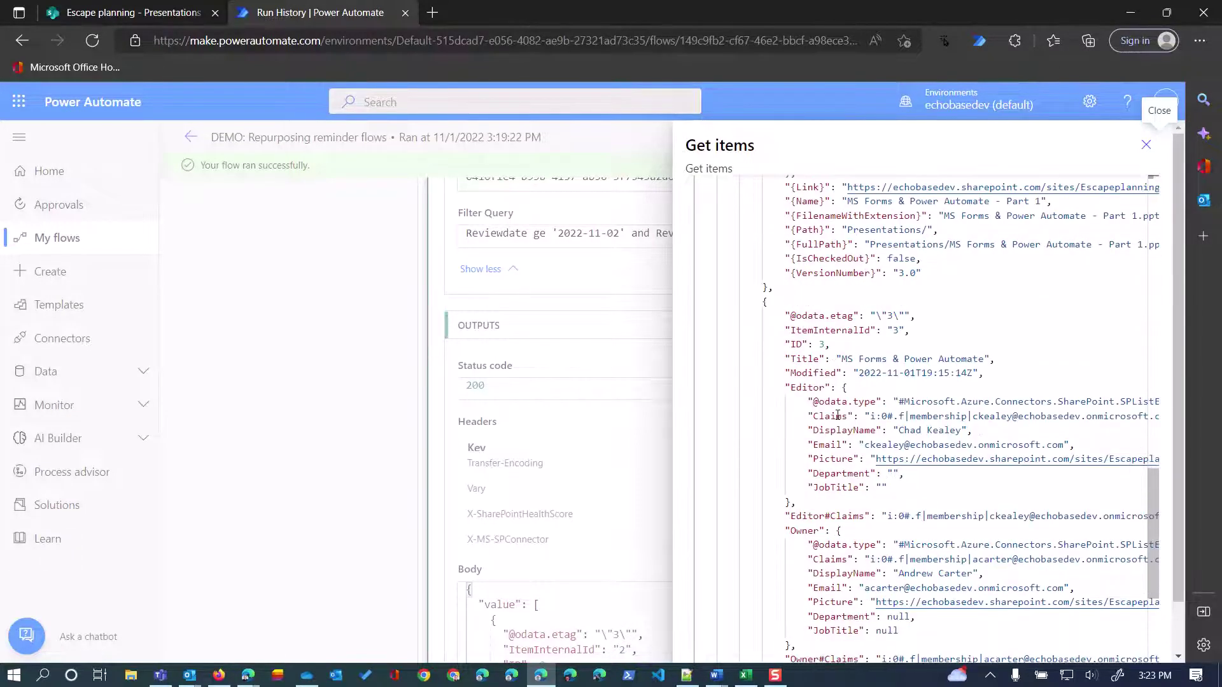
scroll(837, 416, down, 6)
scroll(840, 415, down, 8)
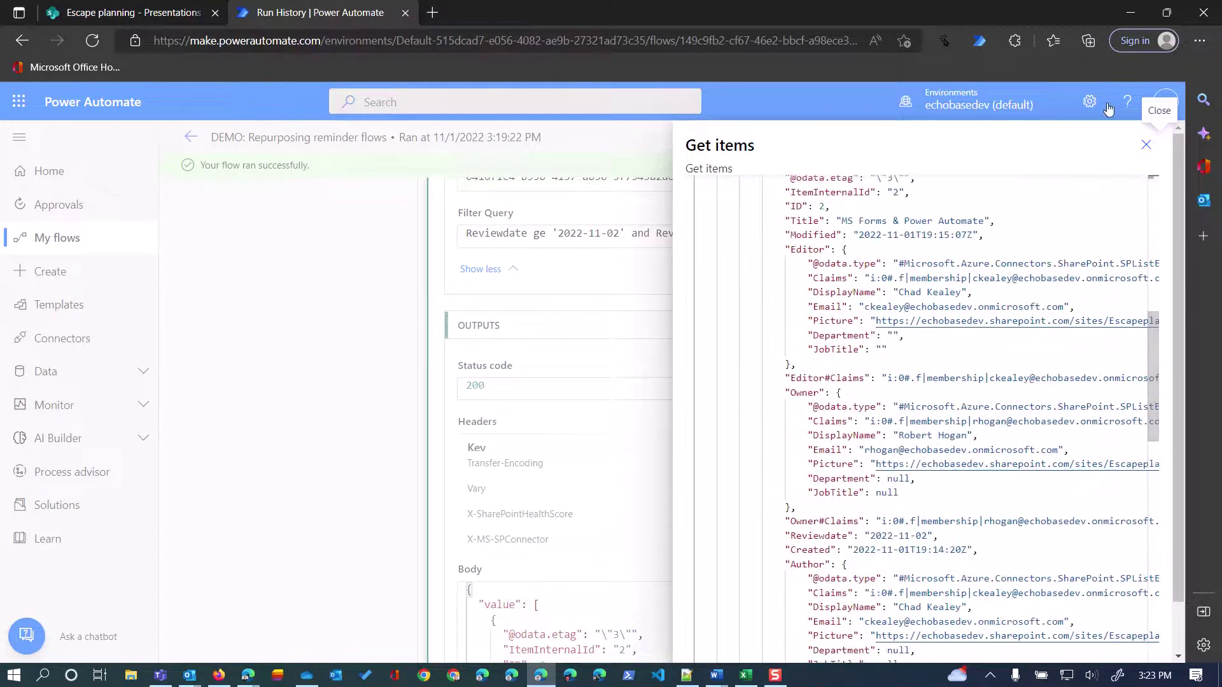
click(1146, 144)
click(171, 9)
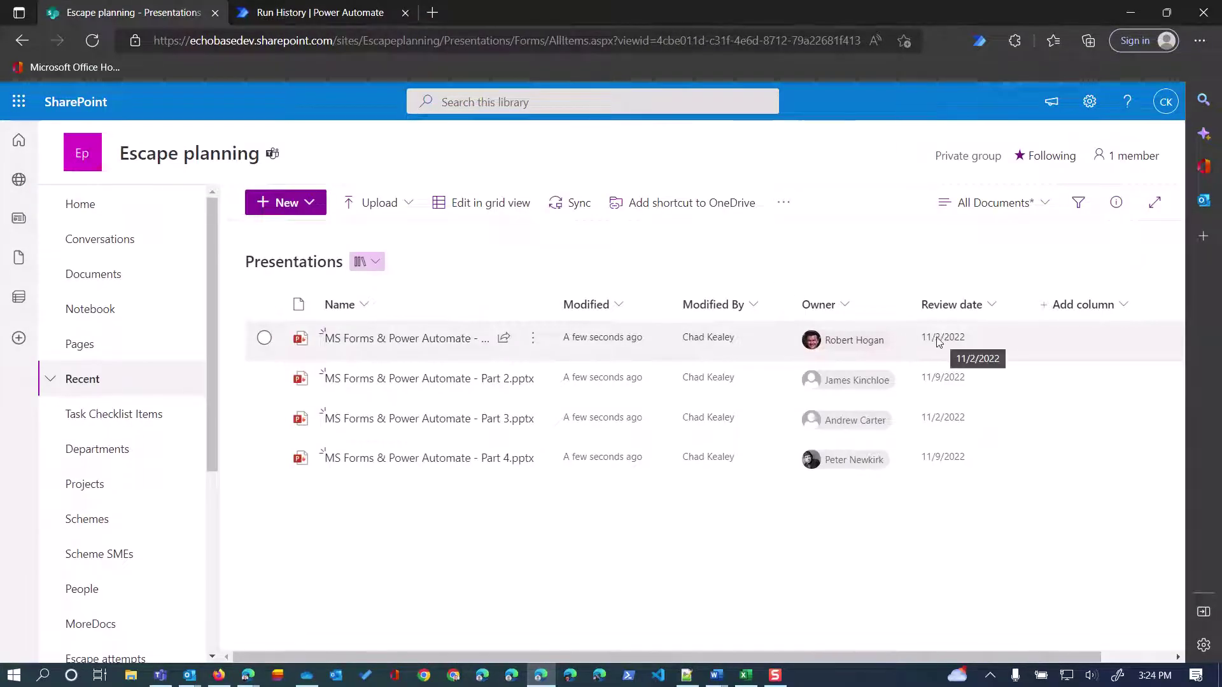
click(359, 20)
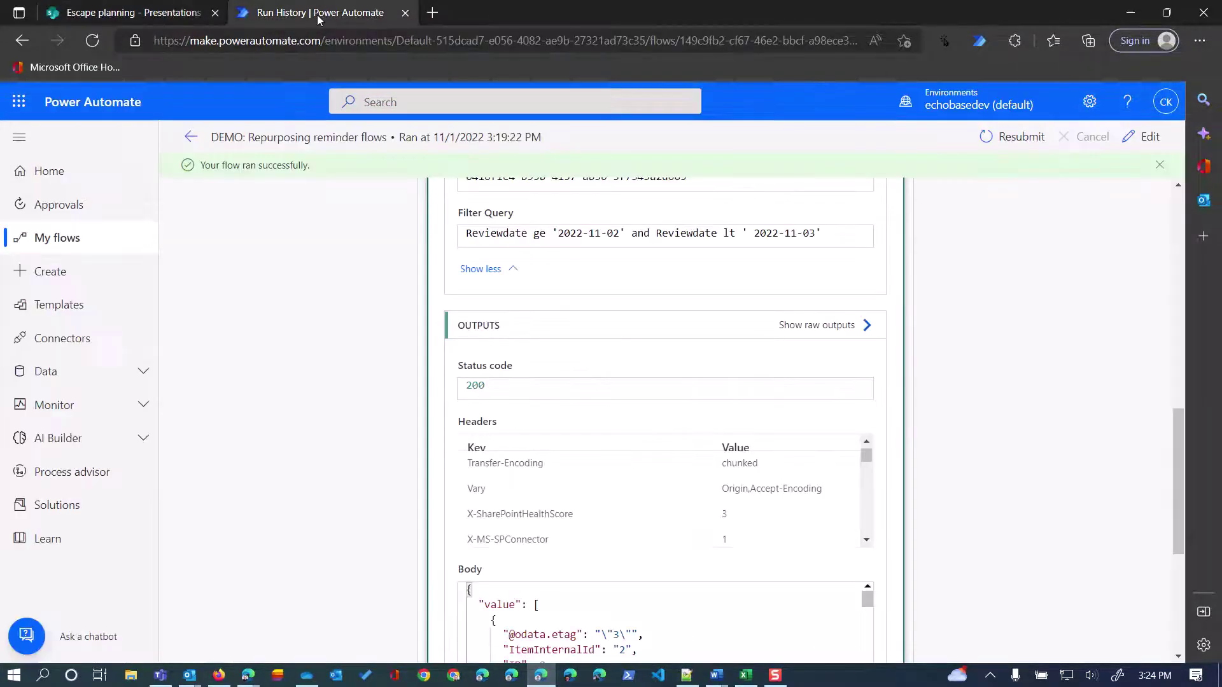
- Collapse Get items and check the Condition step's false expression result
scroll(558, 425, up, 5)
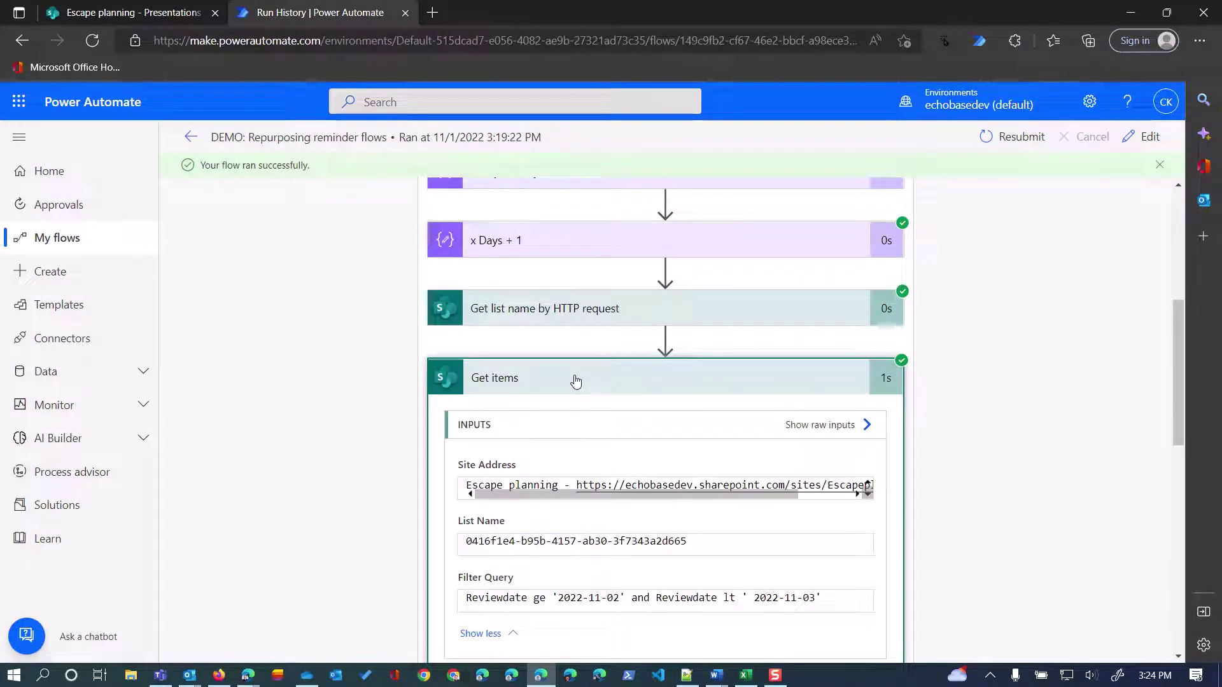
click(575, 381)
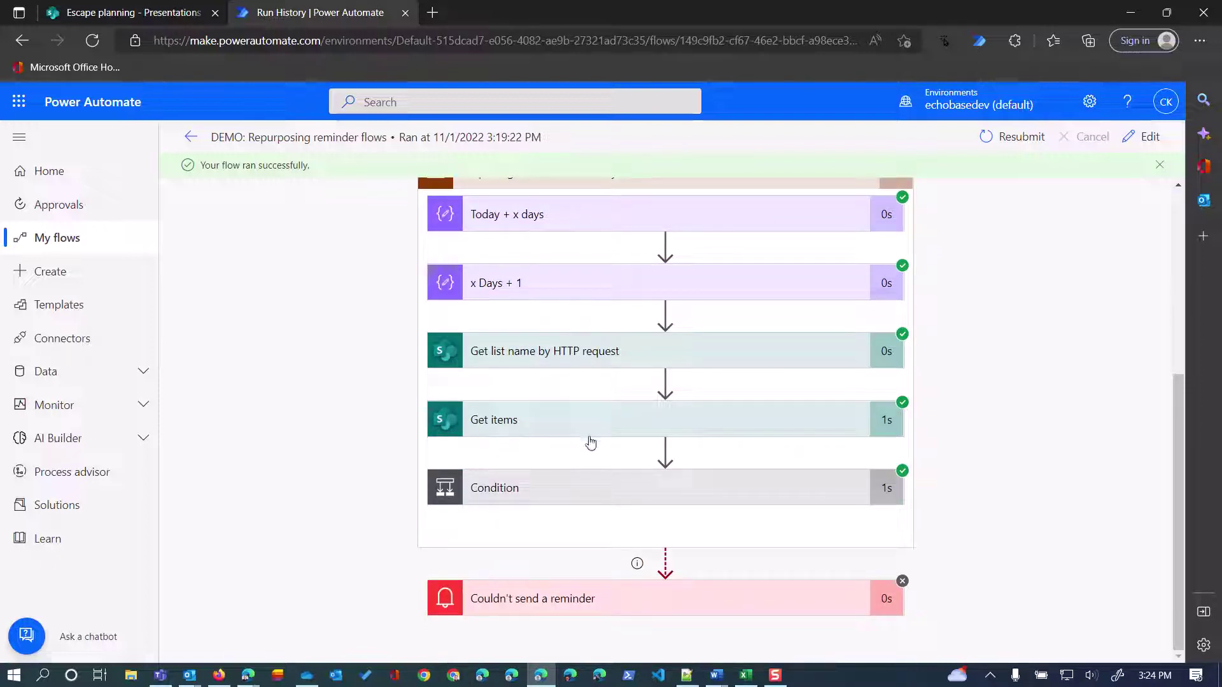
click(588, 490)
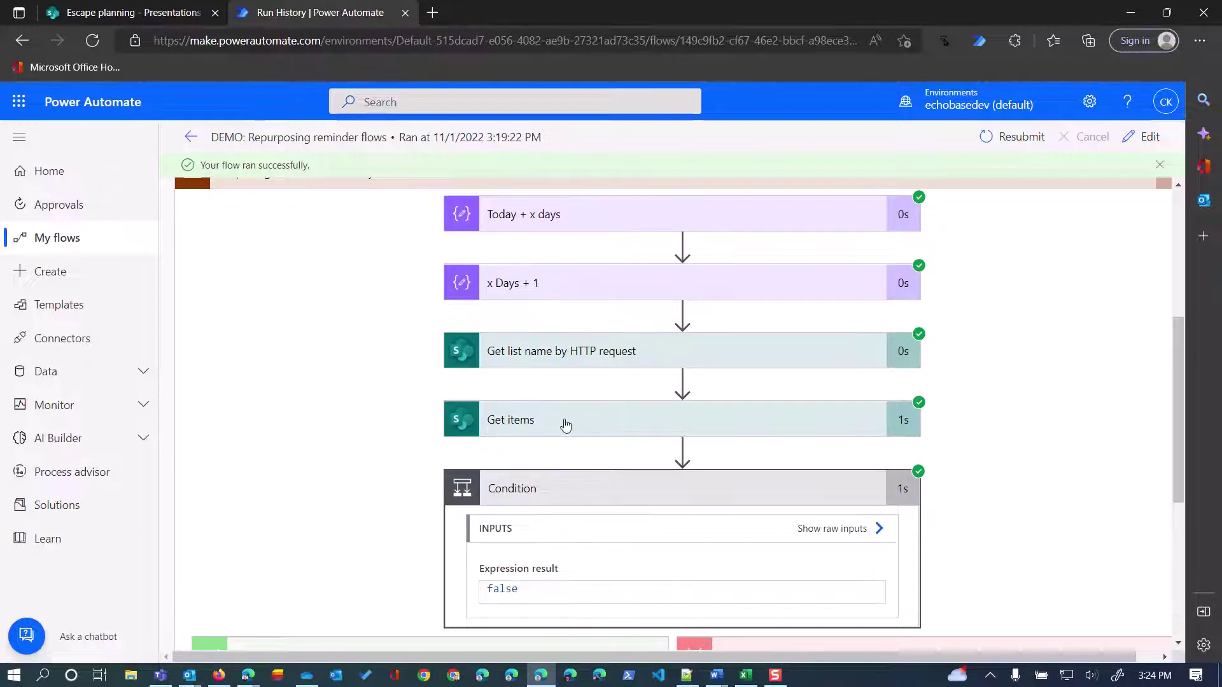
scroll(586, 438, down, 2)
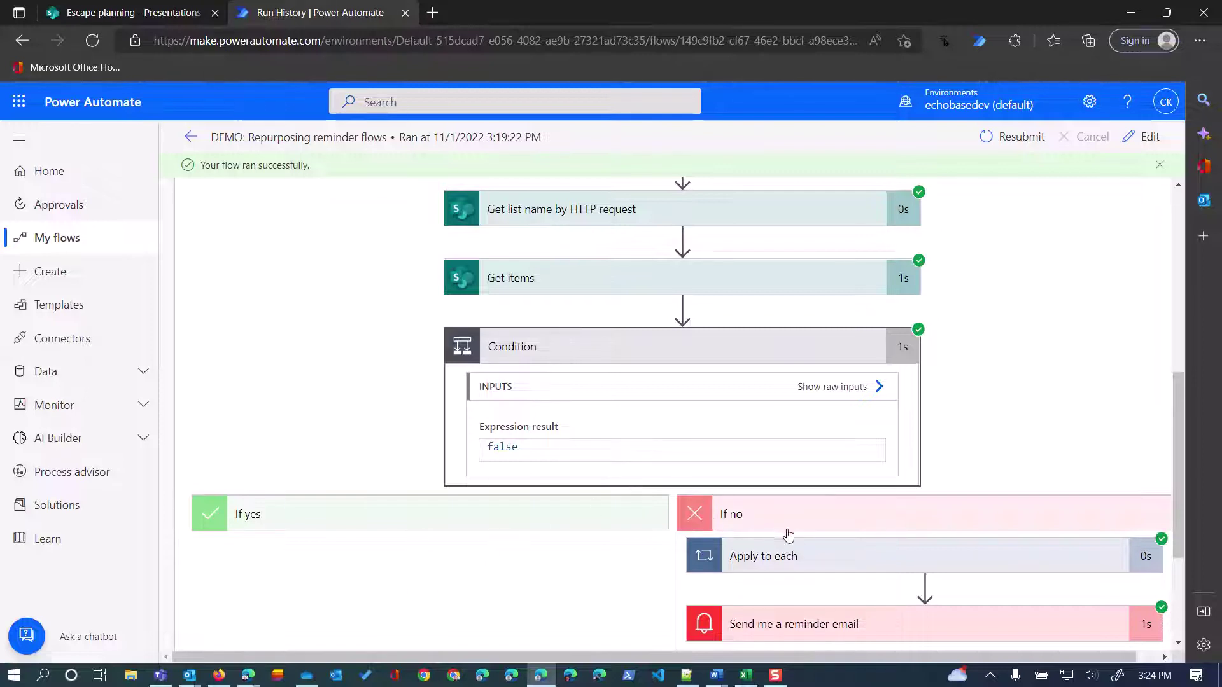
- Inspect the Apply to each iterations and the Append to string variable inputs
click(853, 564)
scroll(840, 496, down, 3)
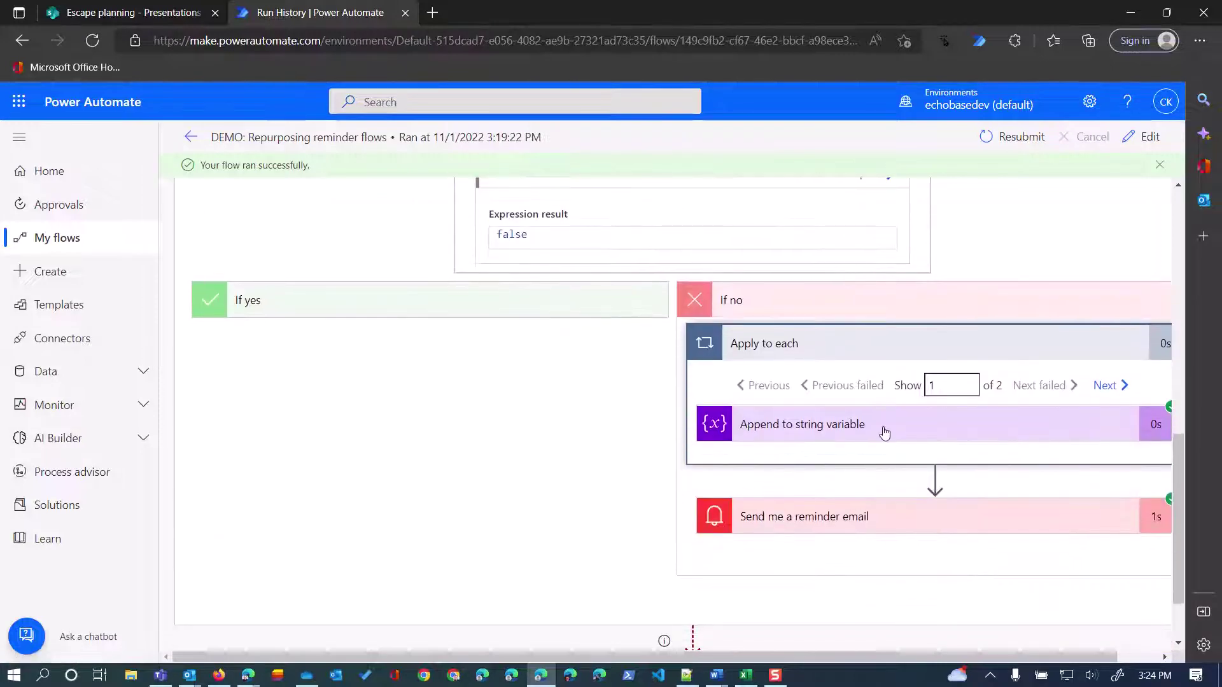
click(883, 436)
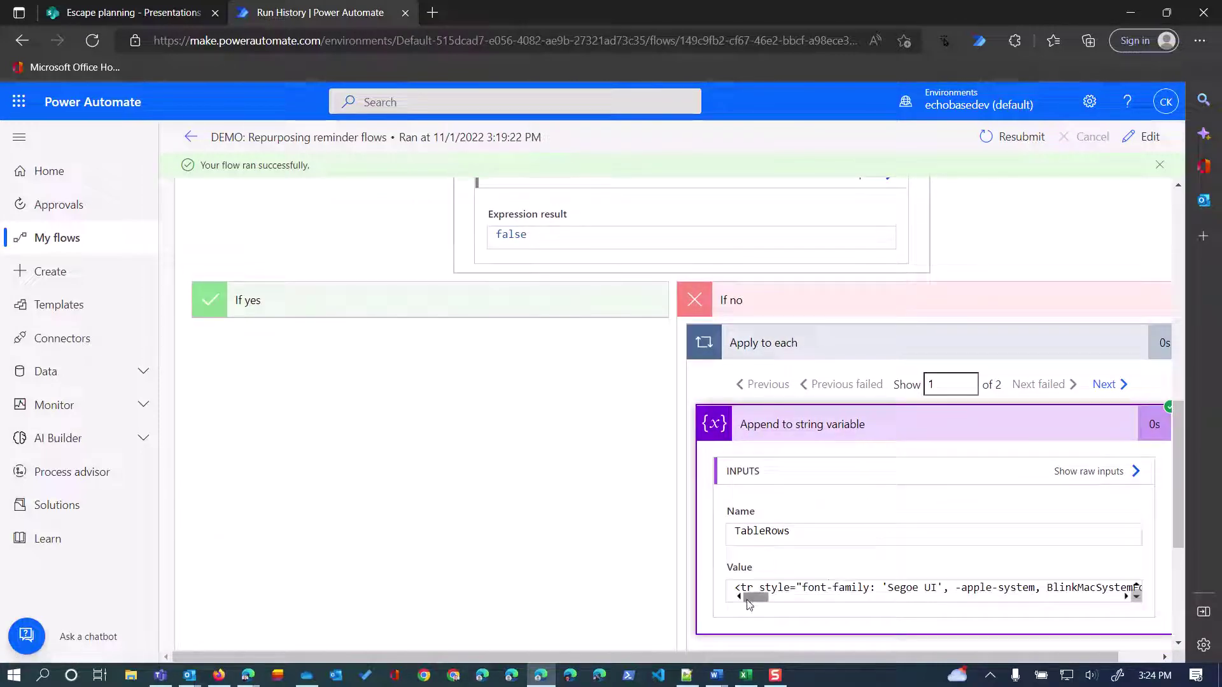
scroll(799, 590, right, 5)
mouse_move(799, 592)
mouse_down()
mouse_move(821, 596)
mouse_move(786, 588)
mouse_up()
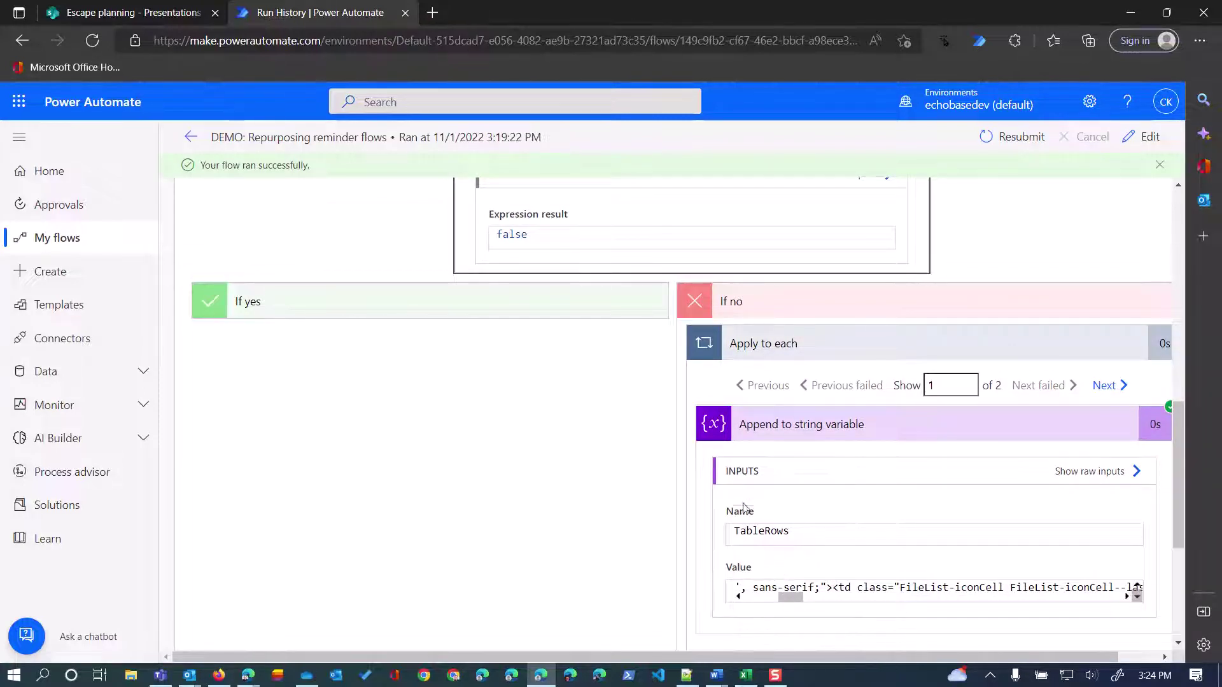
click(806, 343)
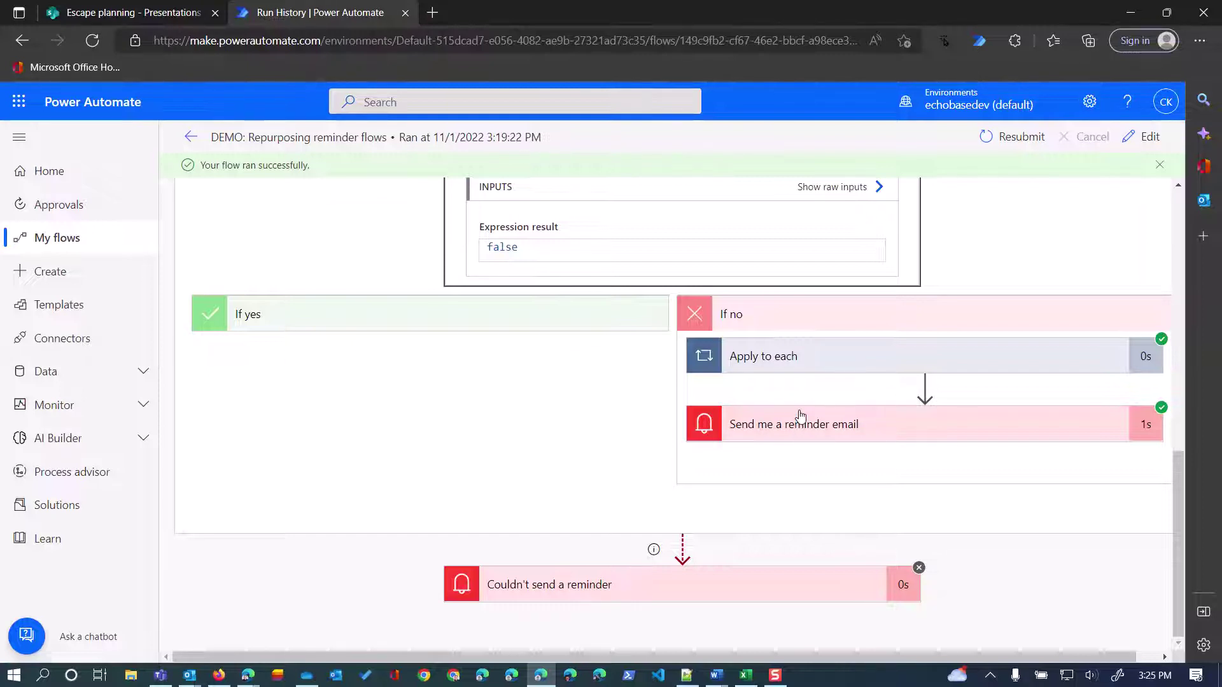
- Open the flow in edit mode and expand the scope's inner steps
click(1149, 137)
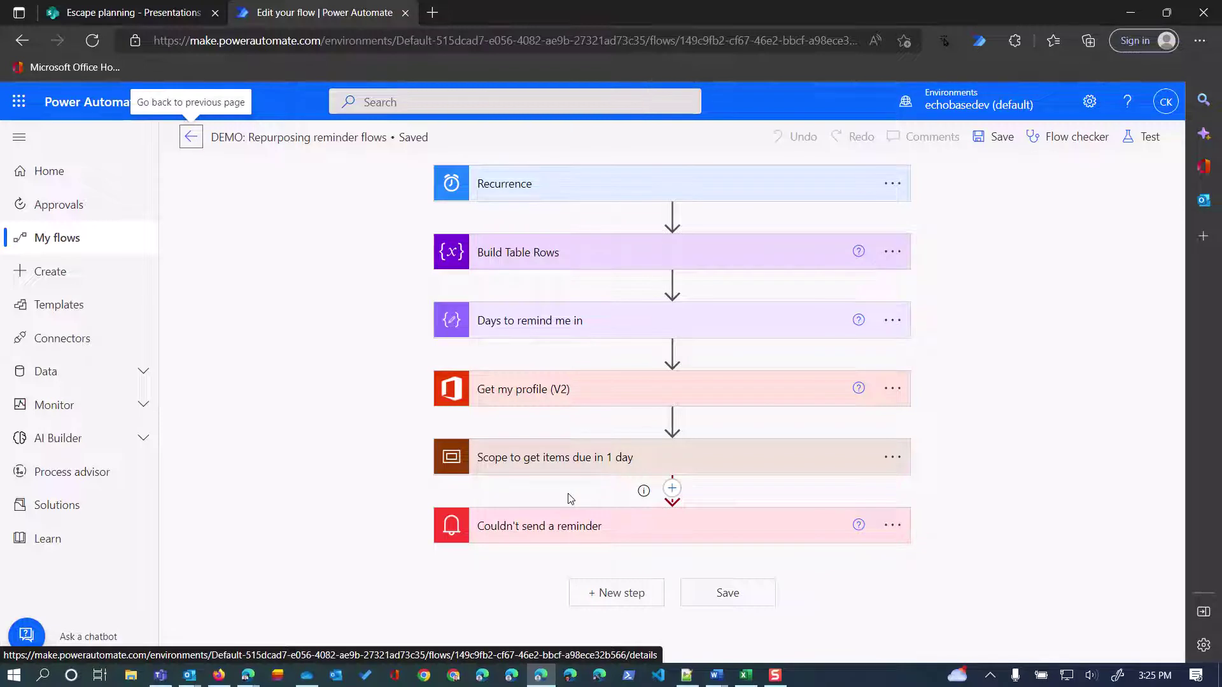
click(591, 460)
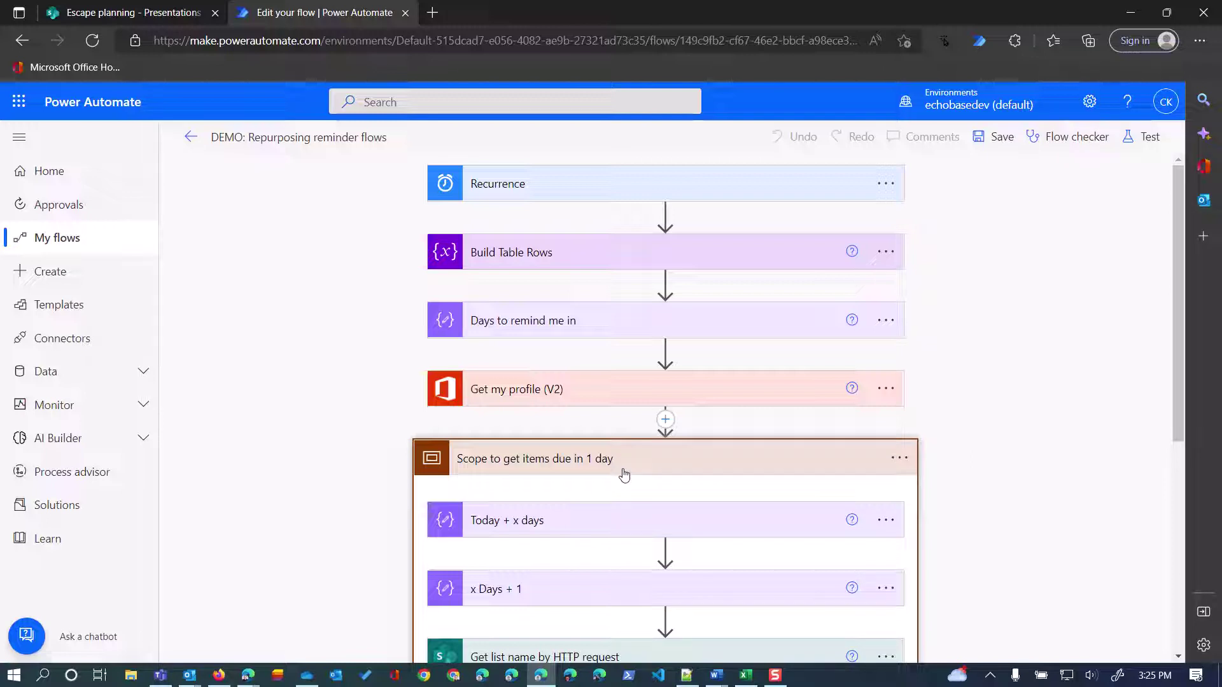
scroll(638, 473, down, 5)
scroll(640, 472, down, 1)
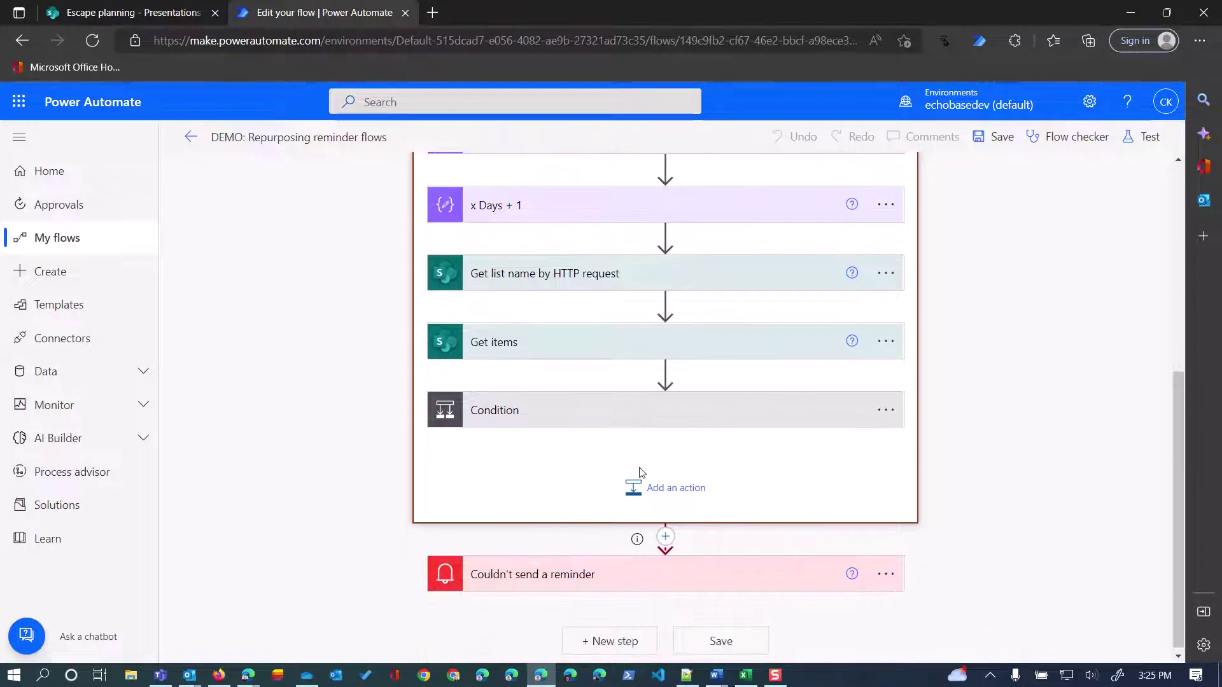
- Expand the Condition with its full expression and the Apply to each loop down to the reminder email
click(644, 417)
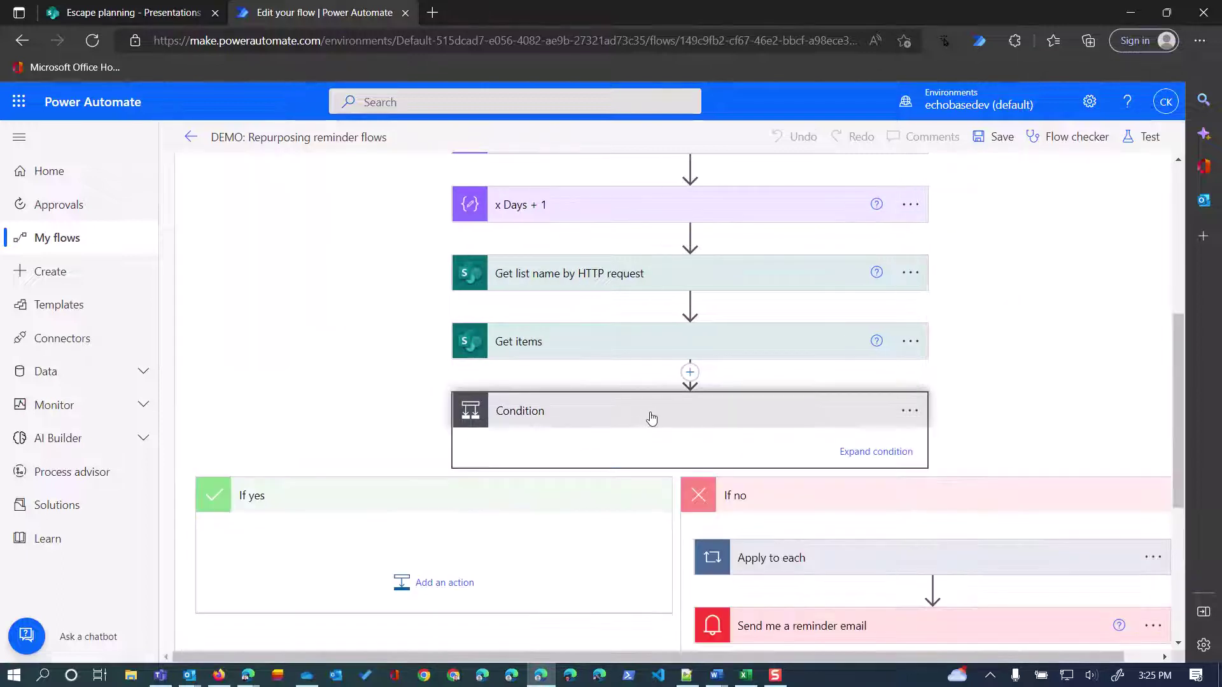
click(876, 453)
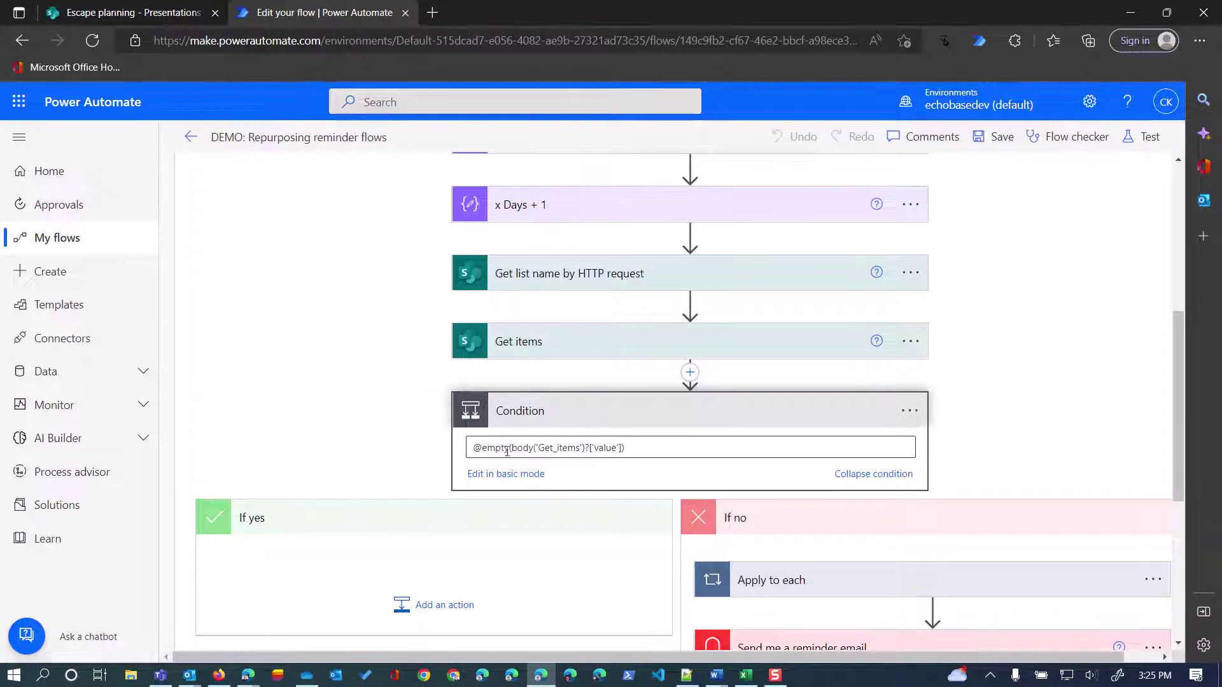
scroll(538, 572, down, 3)
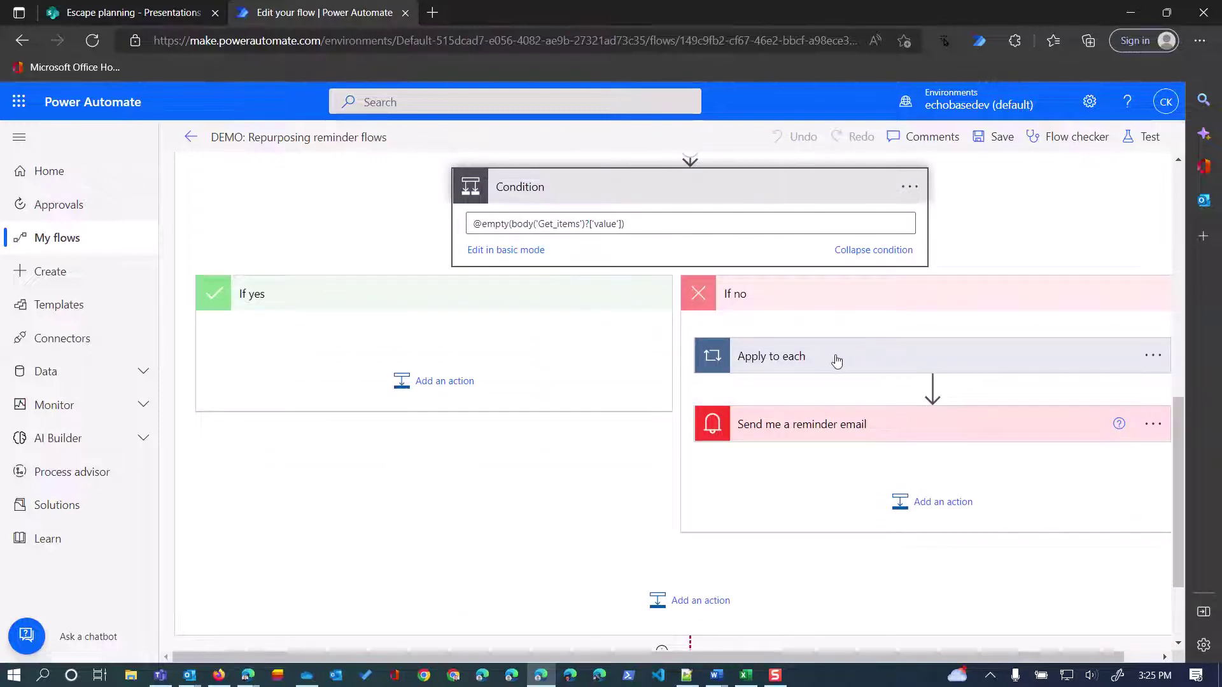
click(857, 360)
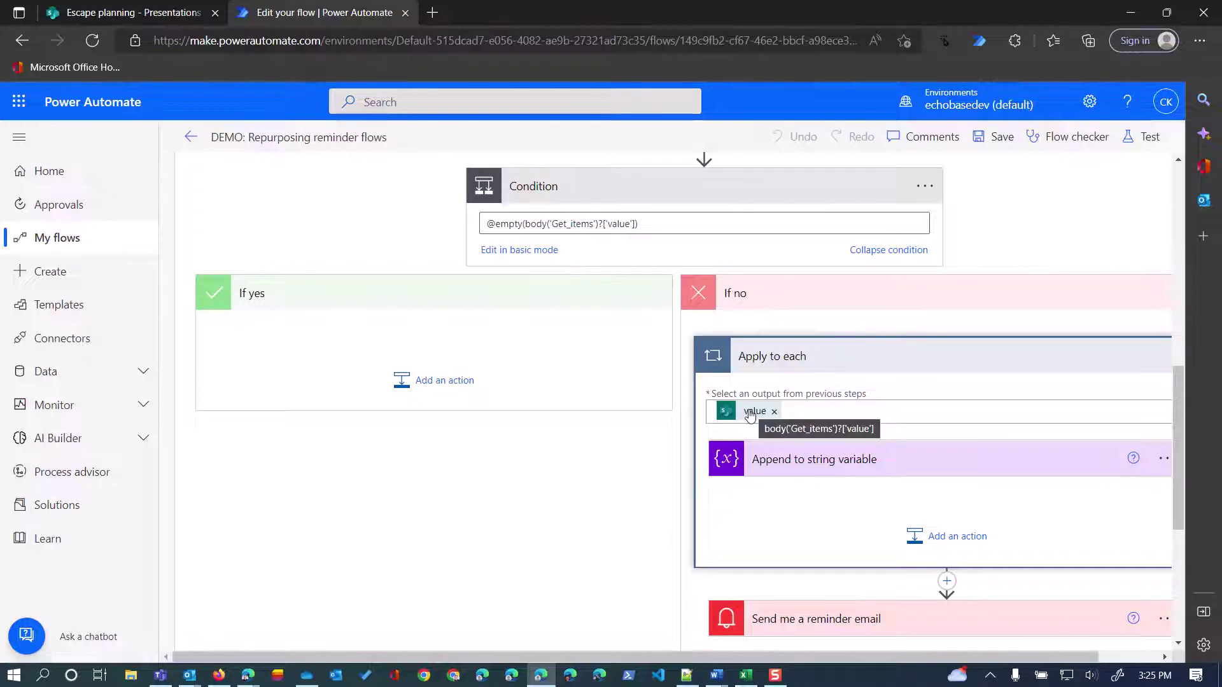
scroll(662, 291, up, 2)
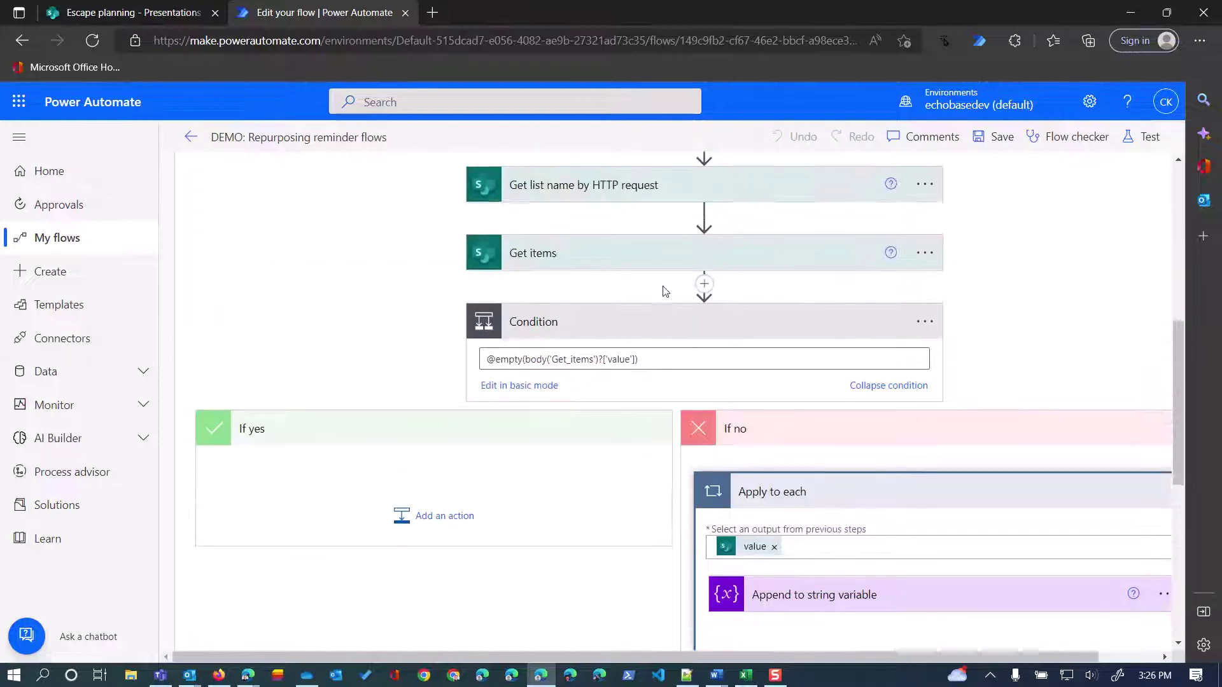
scroll(747, 316, down, 3)
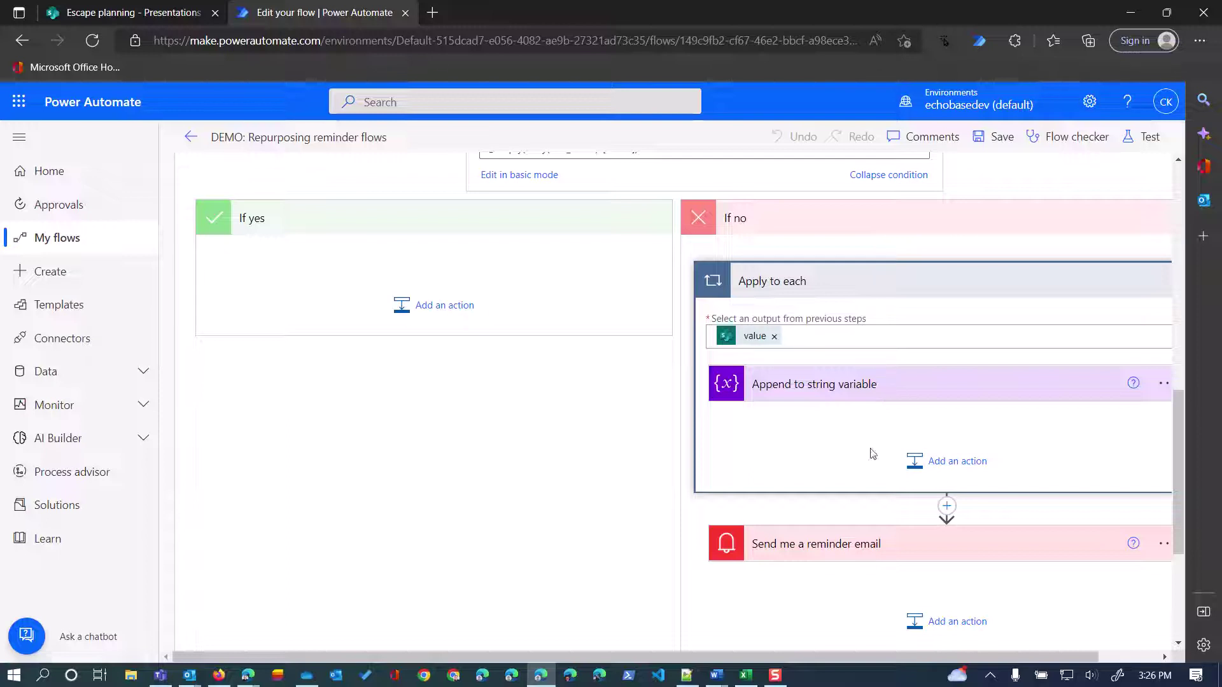
drag(708, 656, 769, 656)
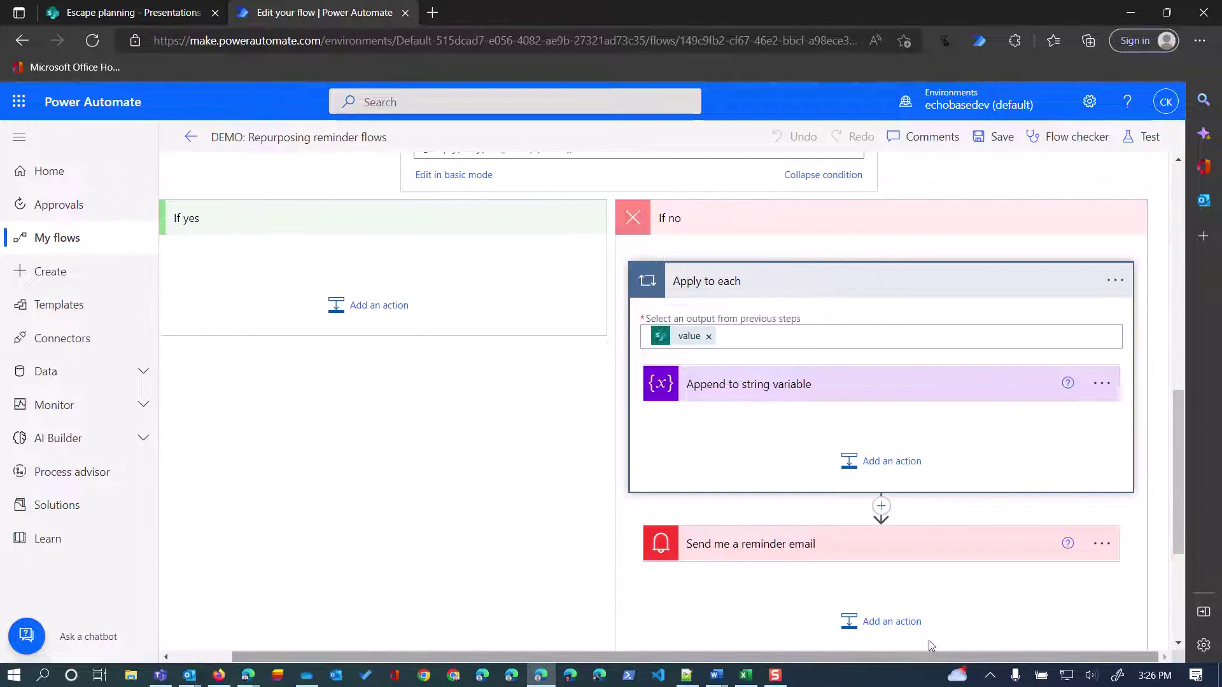
- Delete the Send me a reminder email step
click(1102, 546)
click(1104, 546)
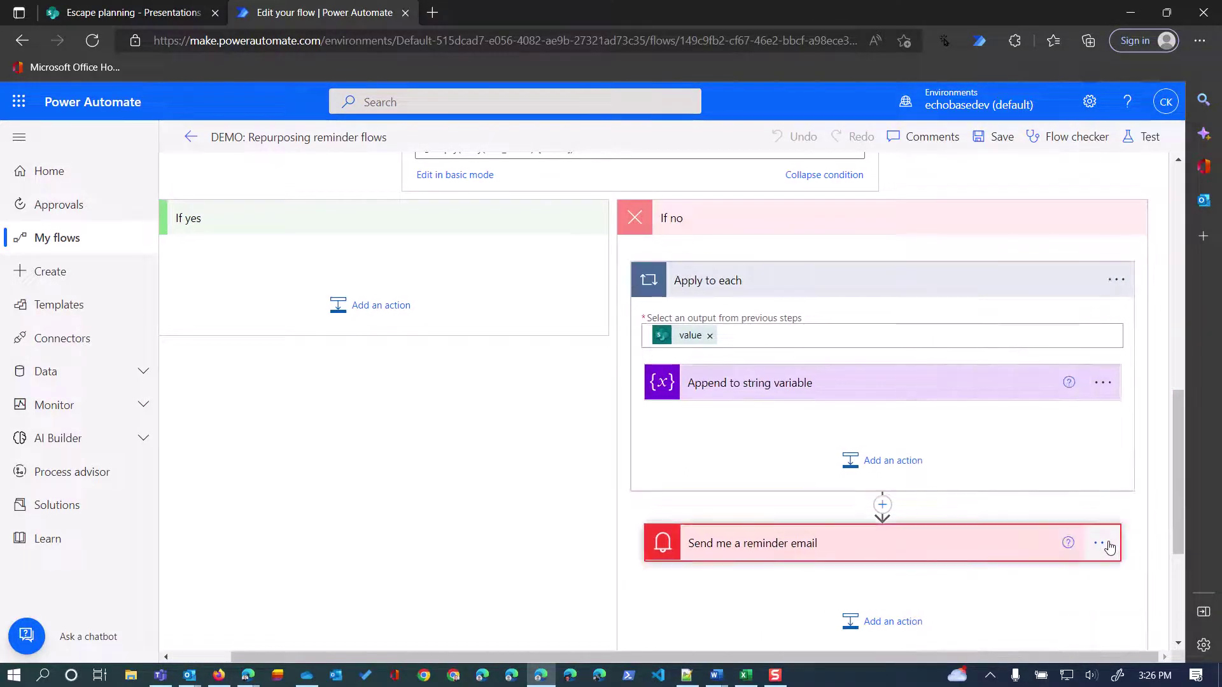
click(1106, 546)
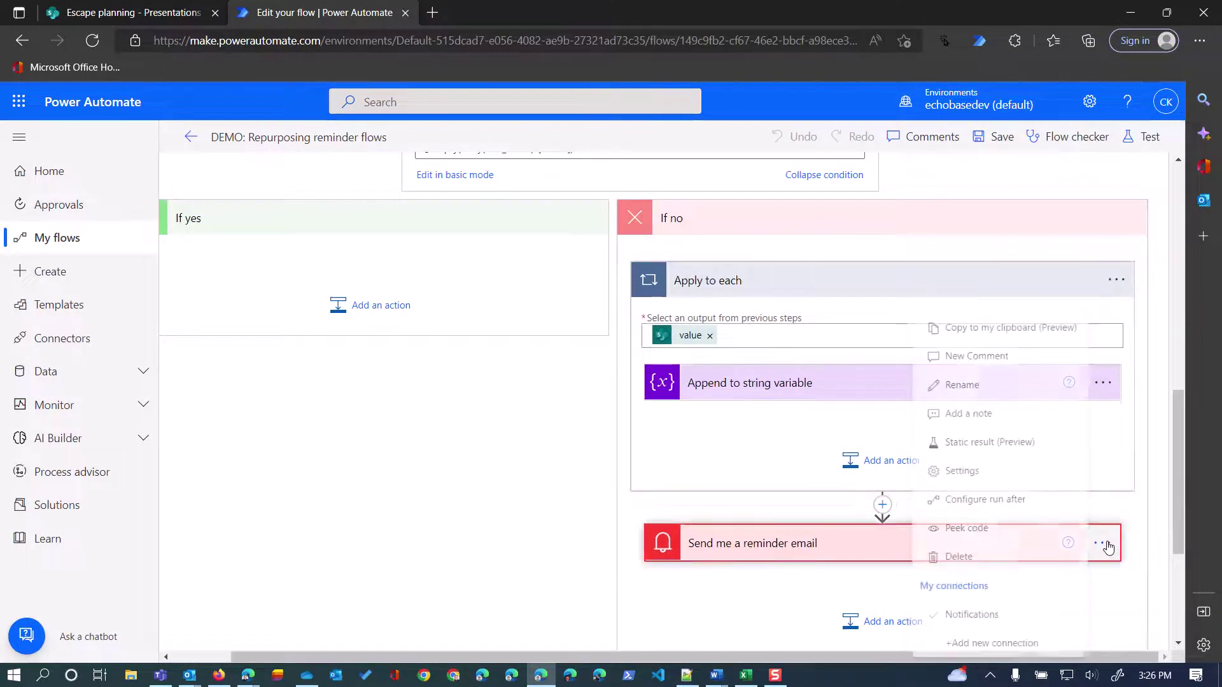
click(942, 562)
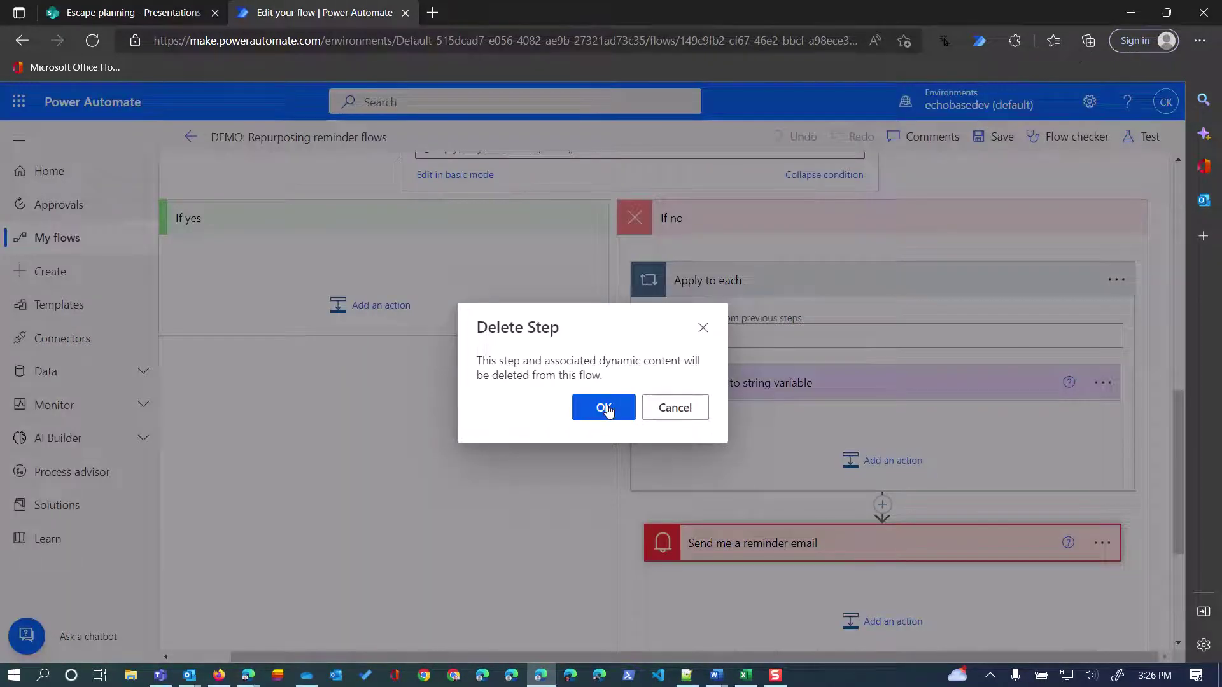
click(604, 409)
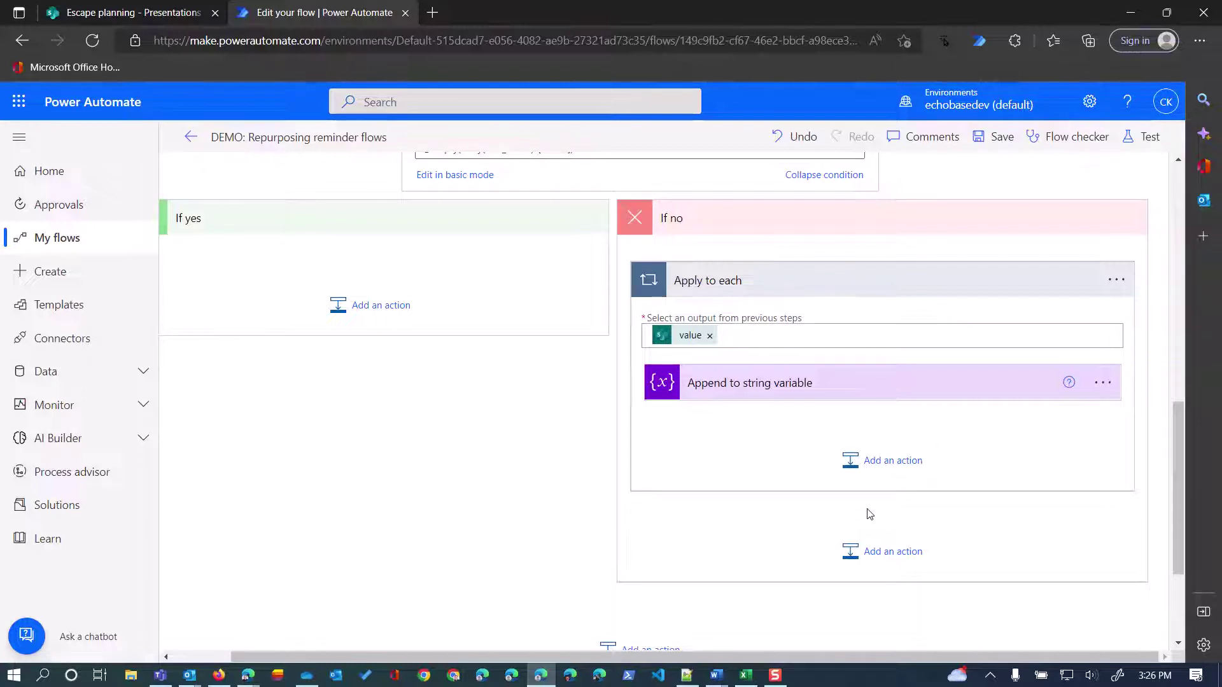
- Delete the Append to string variable step, leaving Apply to each empty
click(850, 386)
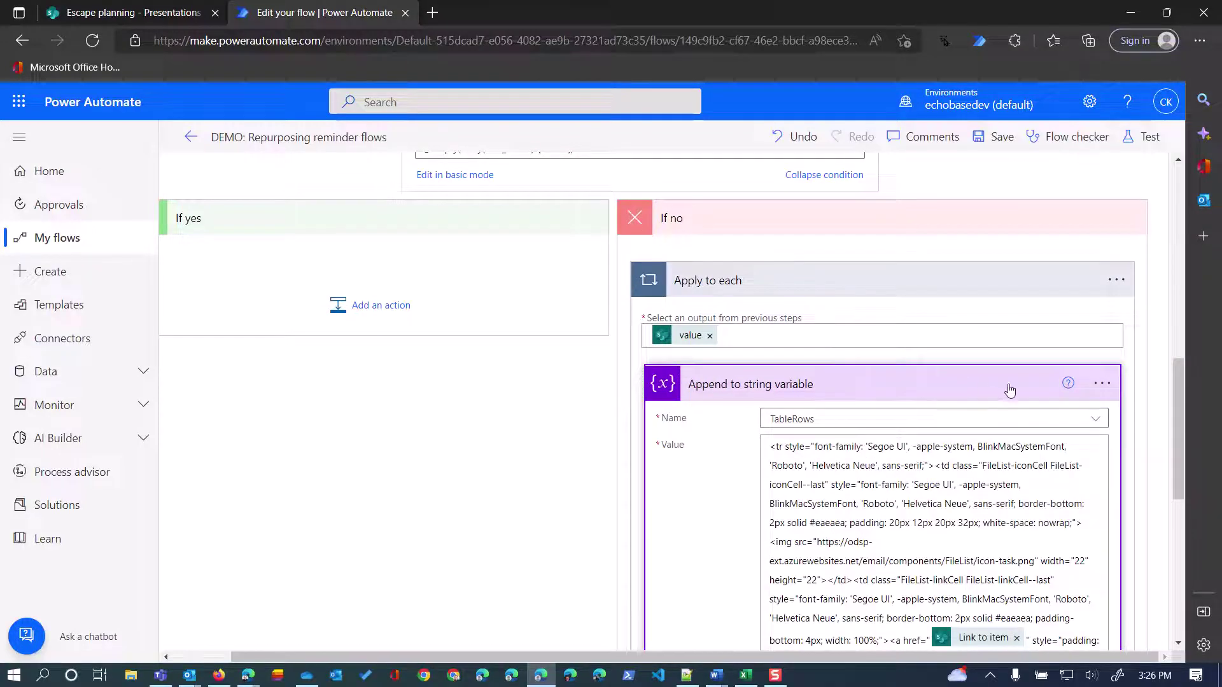
click(1108, 394)
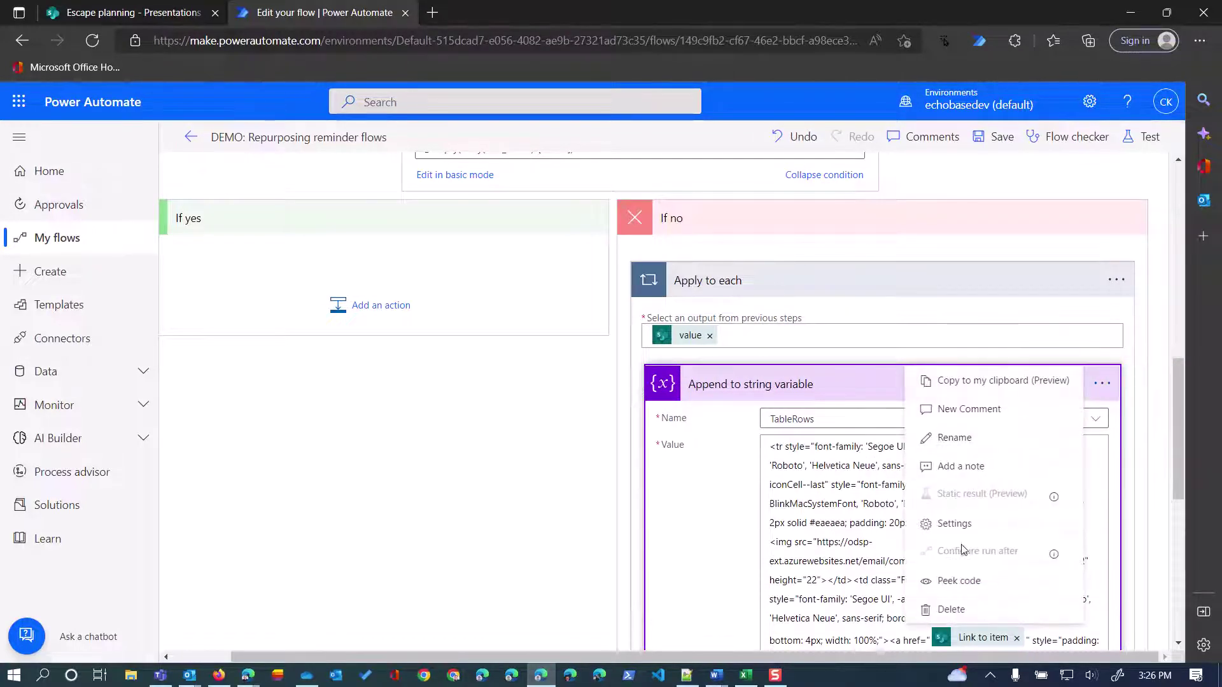
click(961, 611)
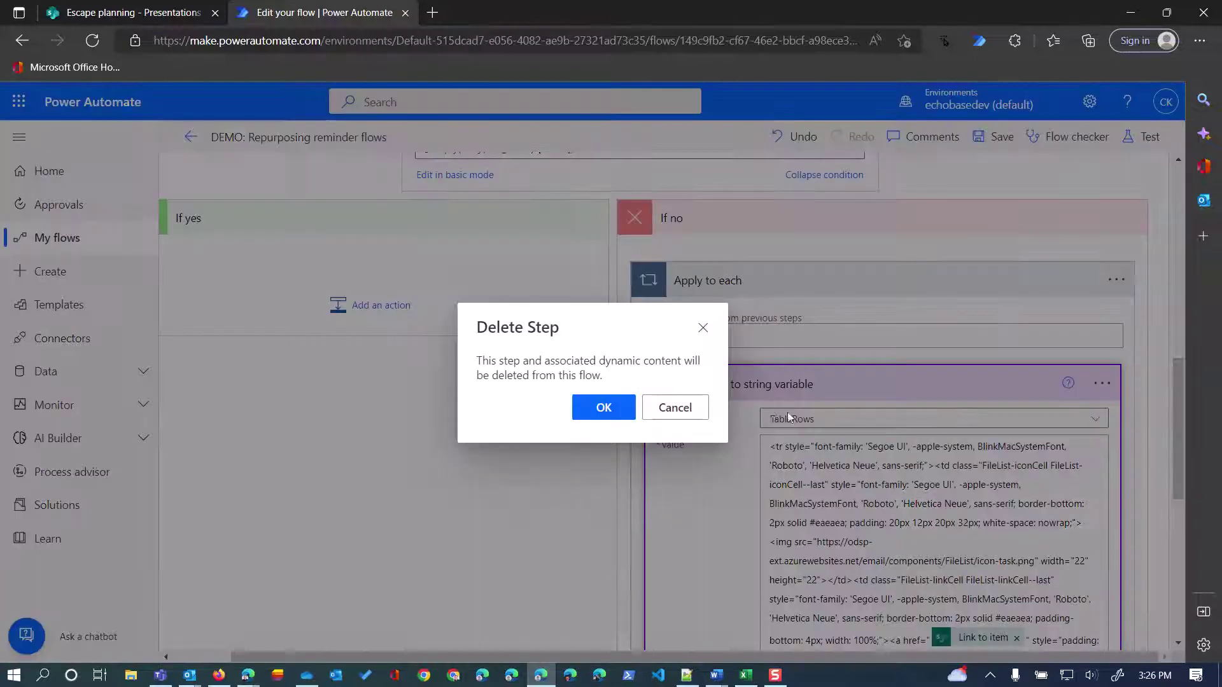
click(604, 407)
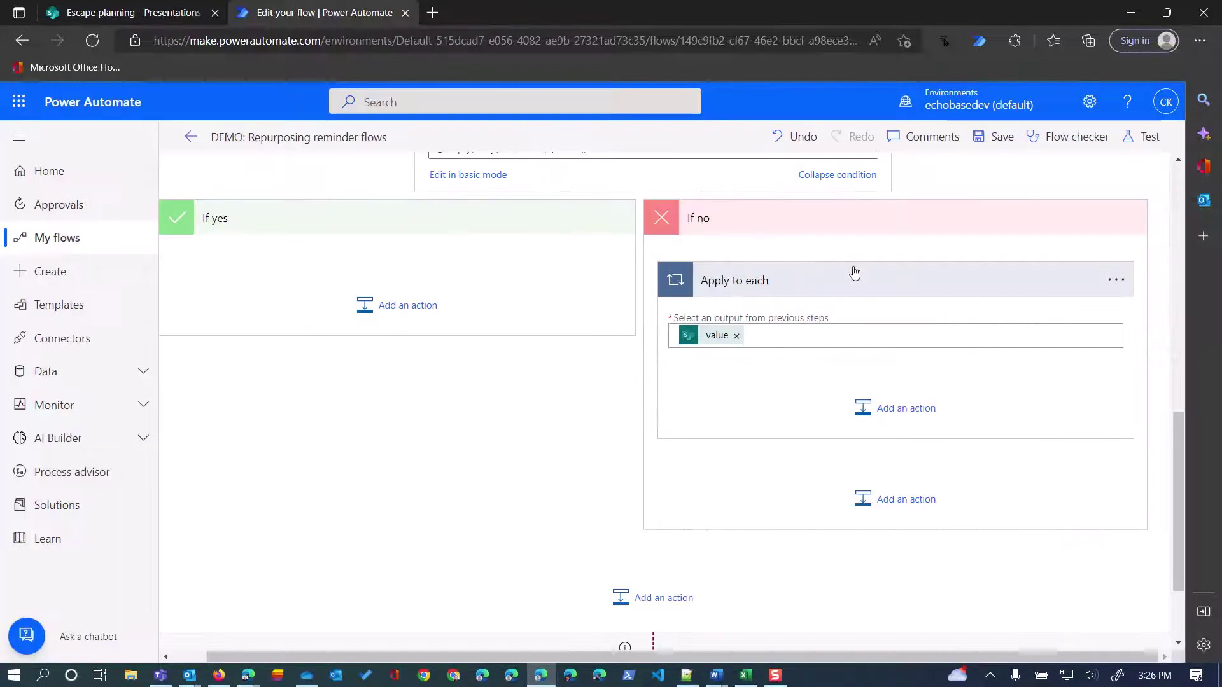
- Add Office 365 Outlook's Send an email (V2) inside Apply to each, found via 'send email'
click(895, 412)
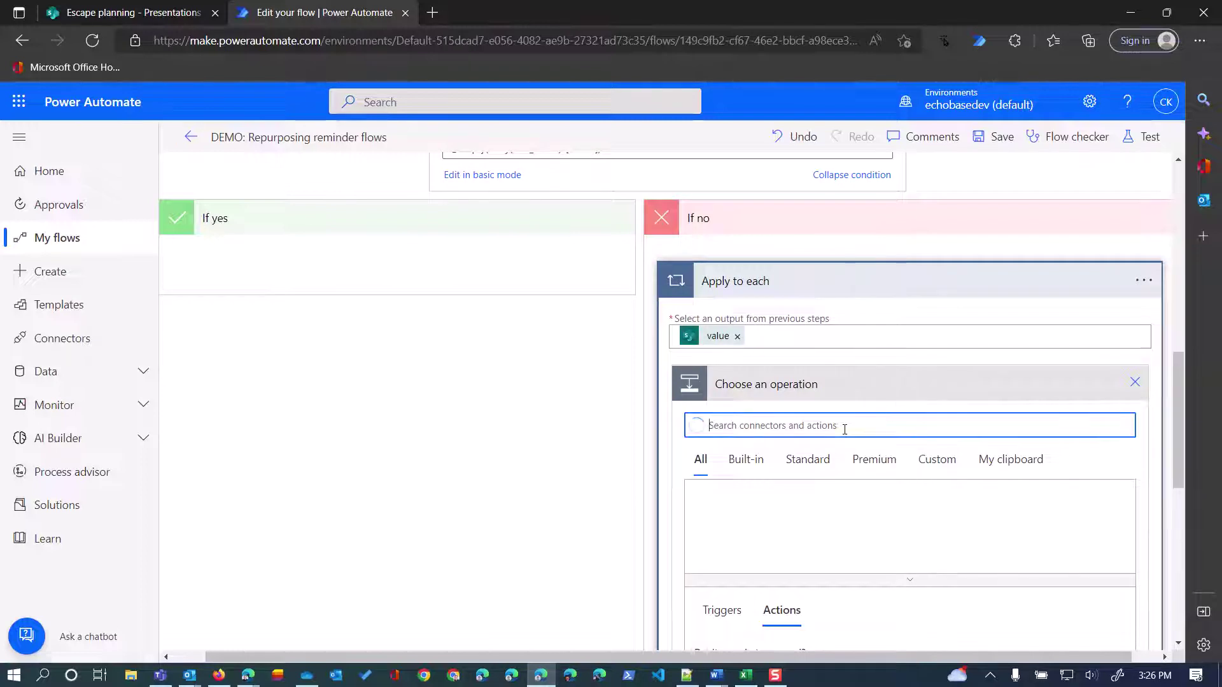
text(send email)
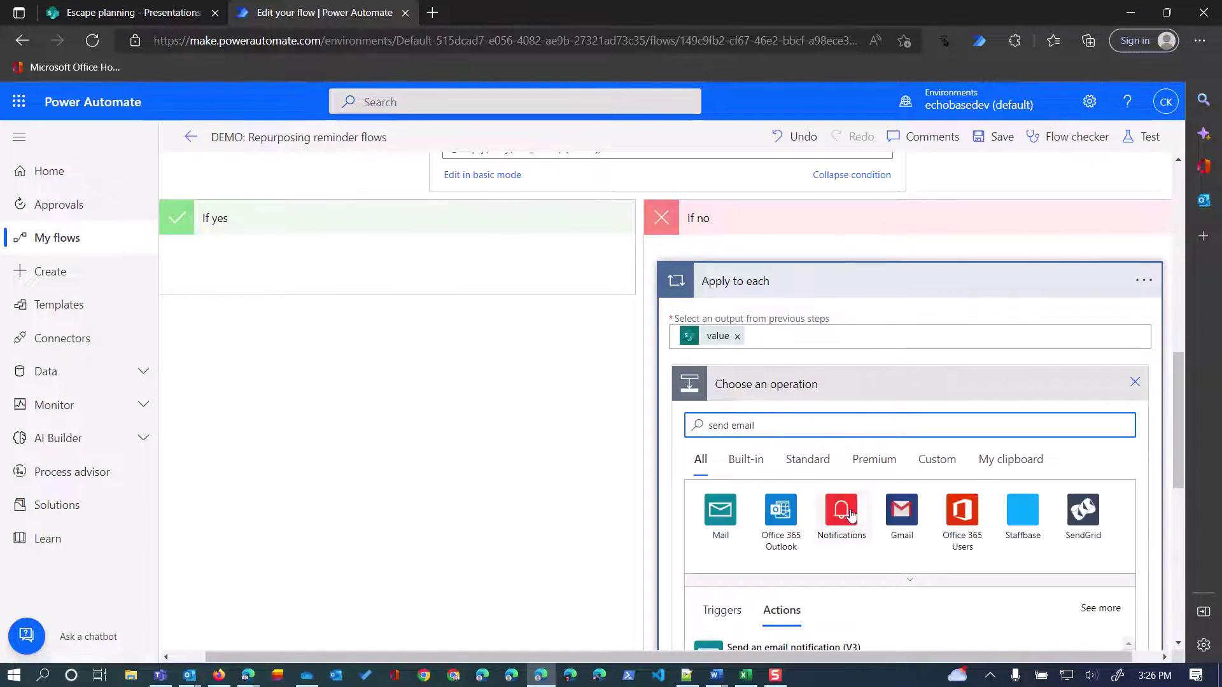
scroll(852, 514, down, 3)
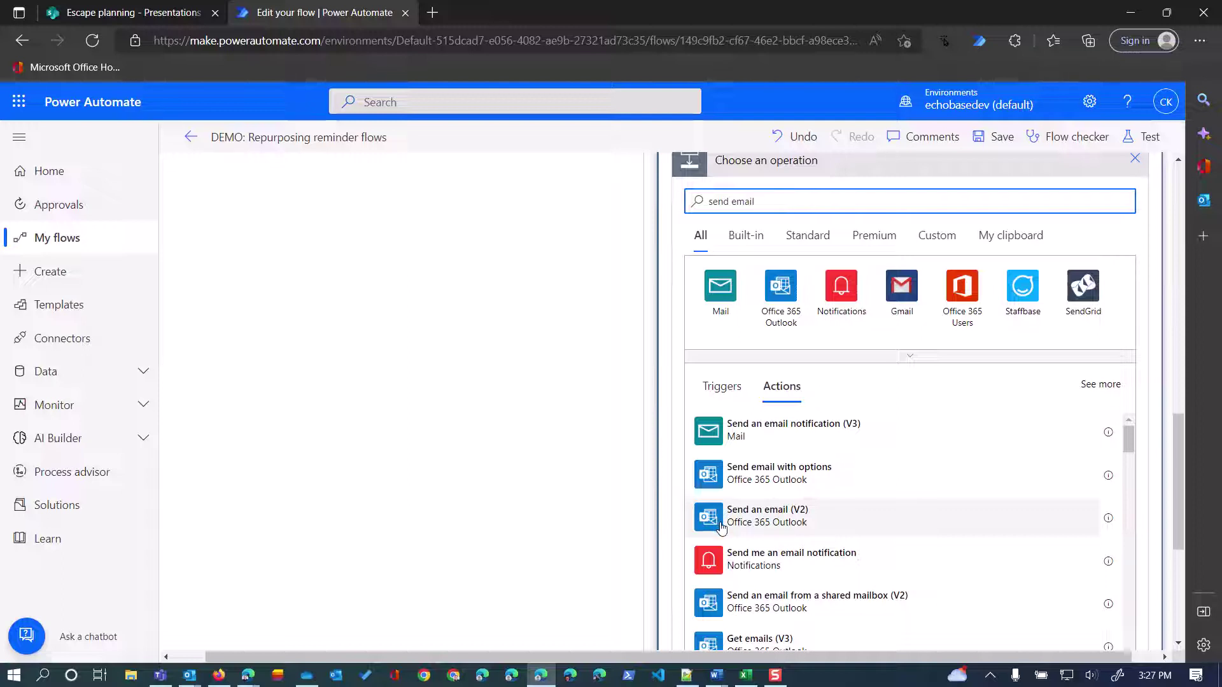
click(758, 529)
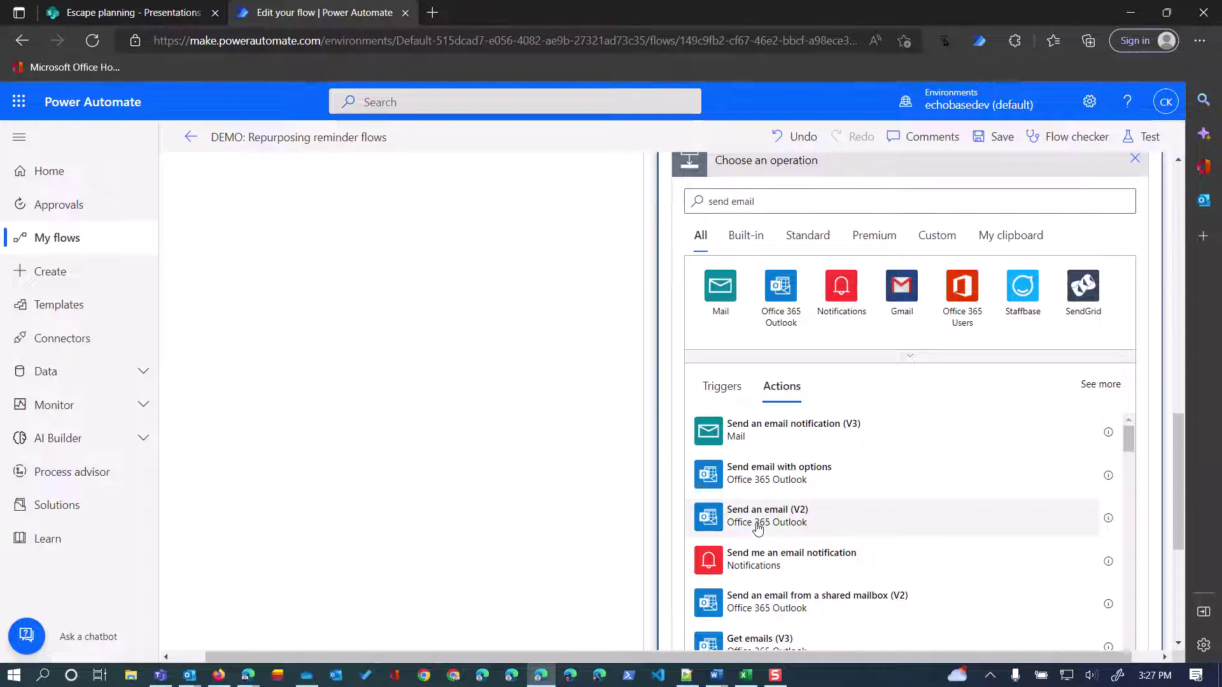
scroll(770, 402, up, 2)
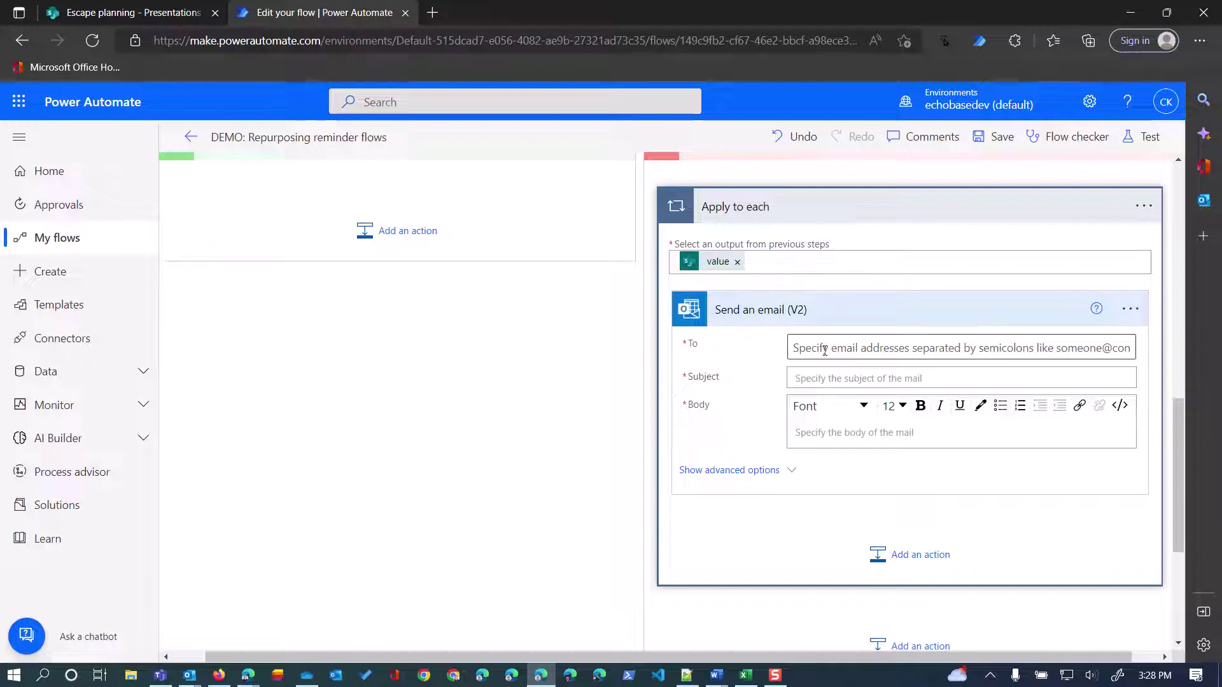
- Set the Send an email (V2) To field to the Owner Email dynamic value
click(825, 350)
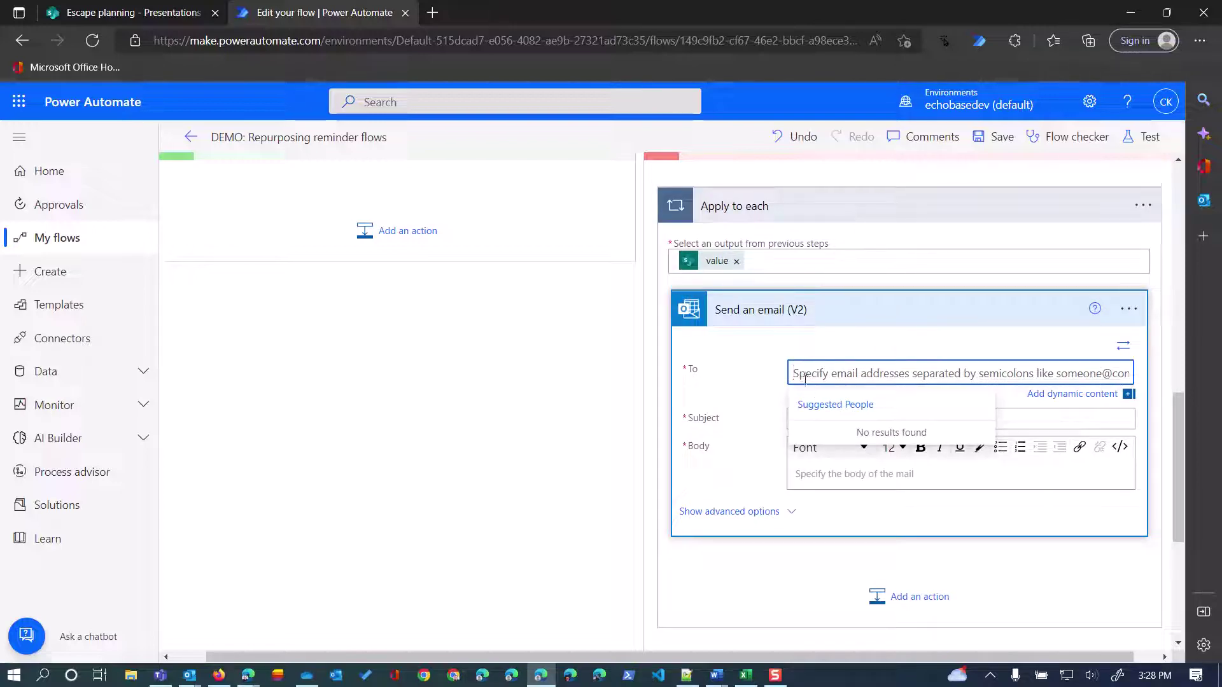
click(1085, 394)
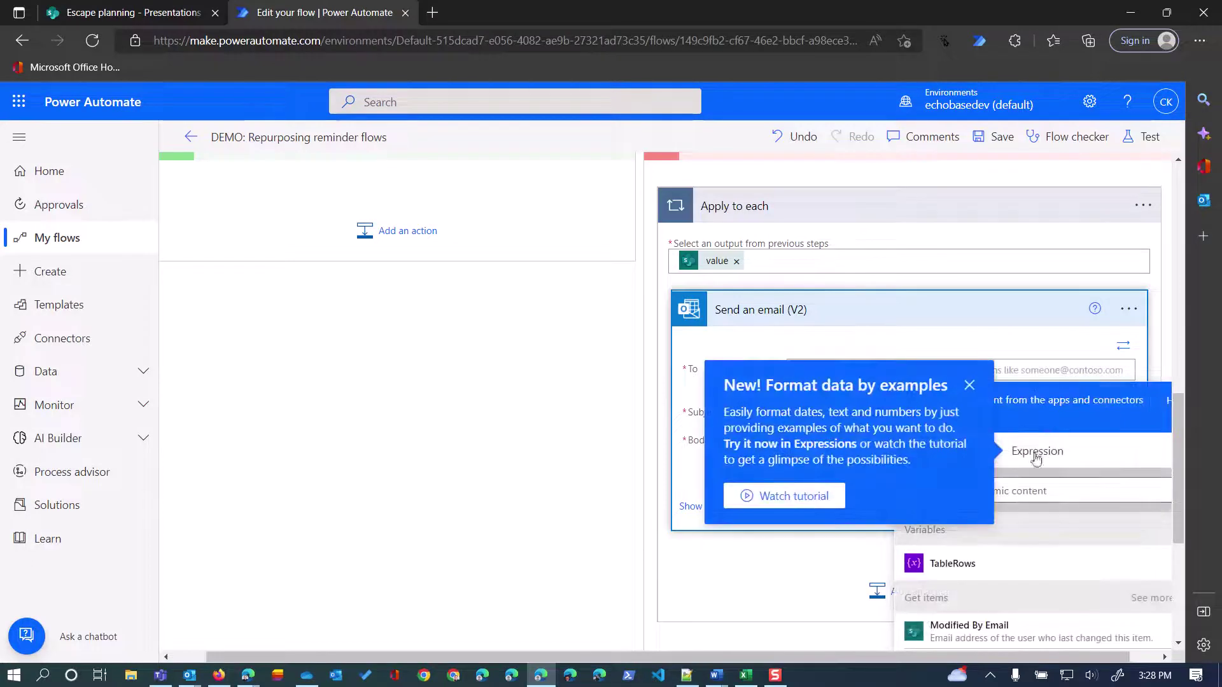
click(969, 387)
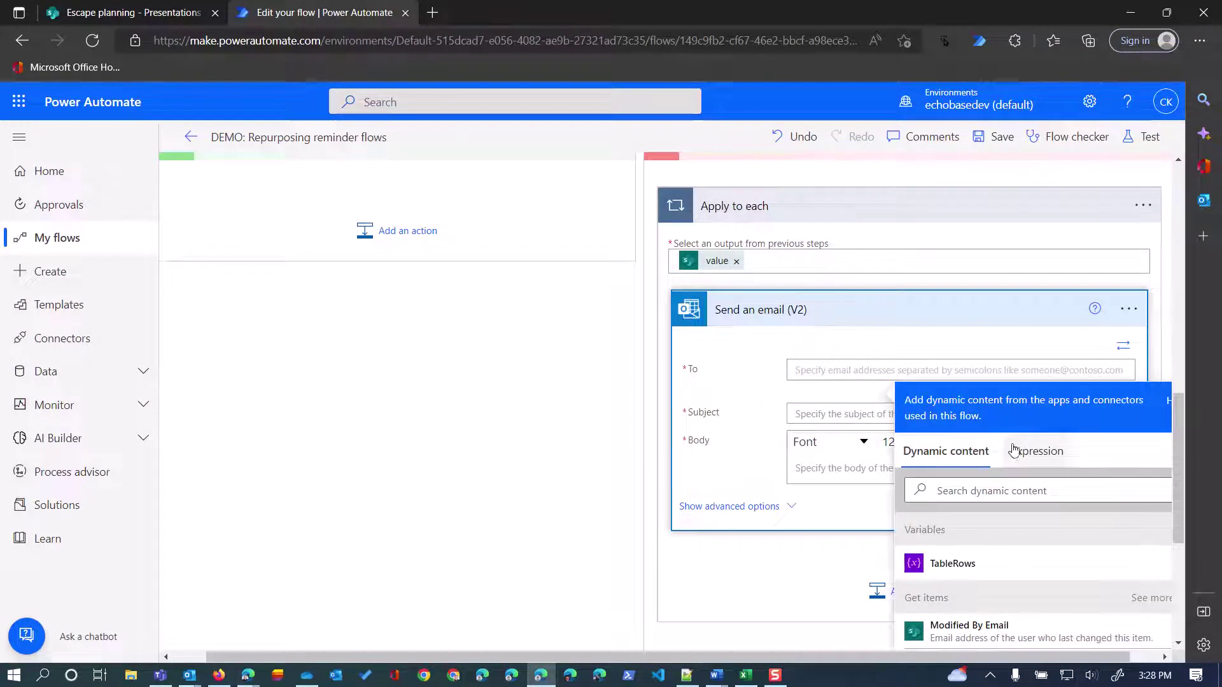
click(959, 490)
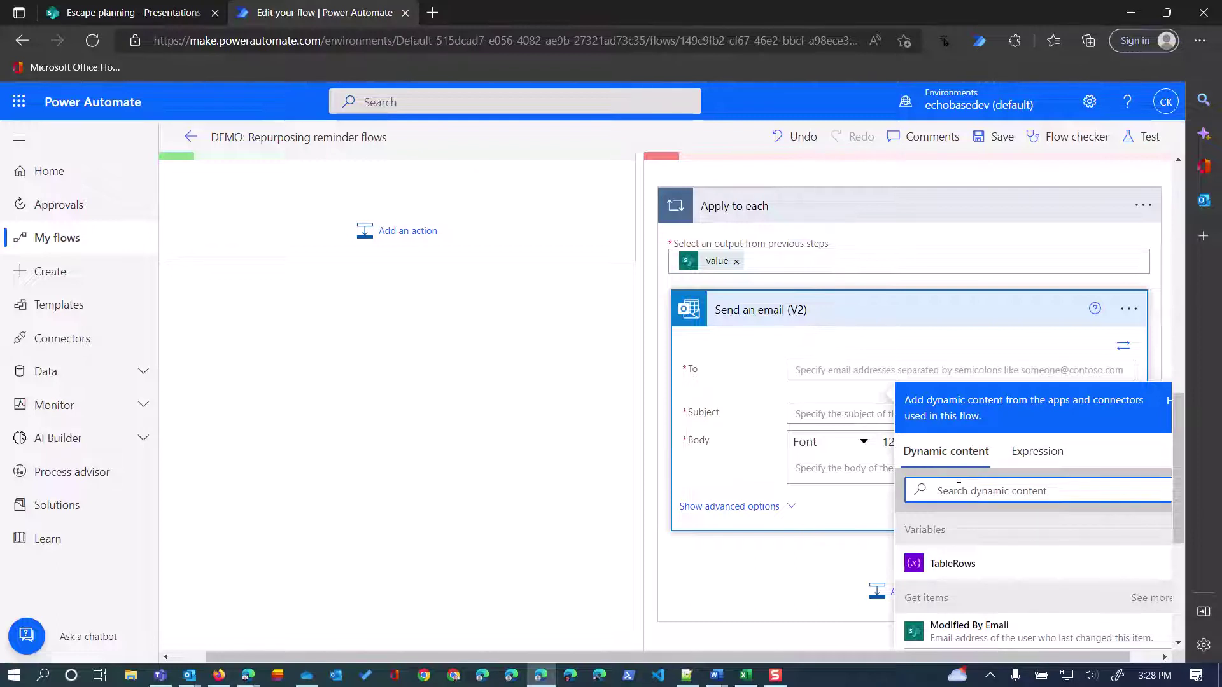
text(own)
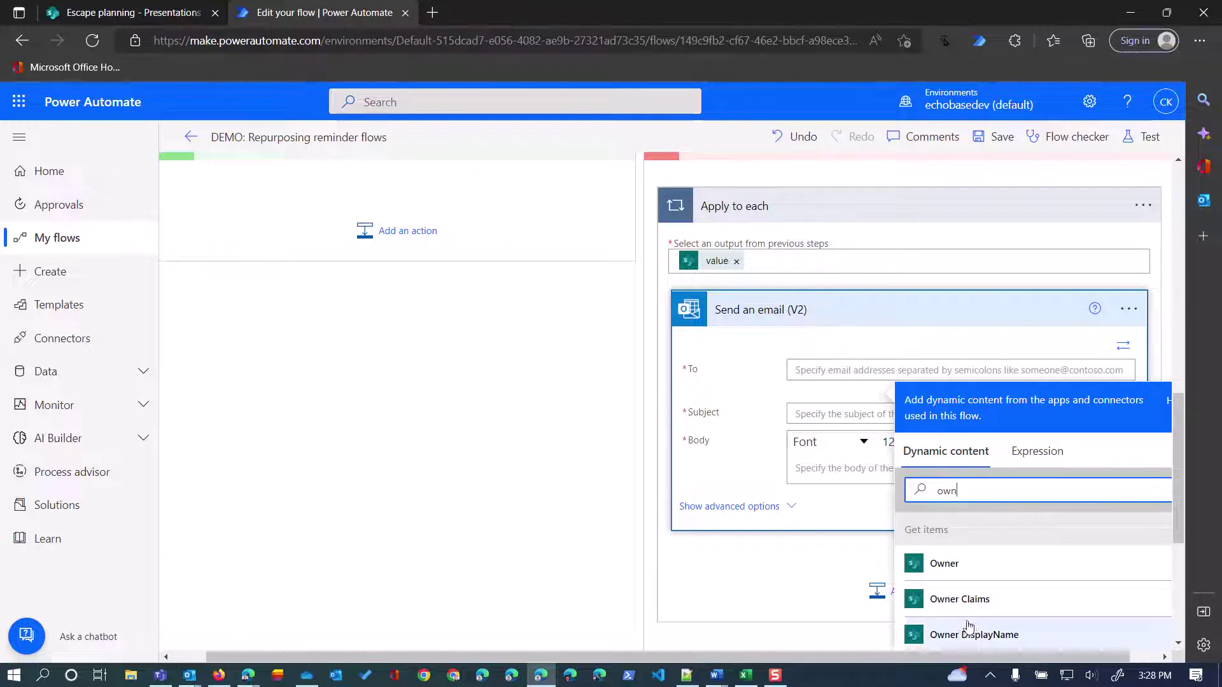
scroll(967, 630, down, 1)
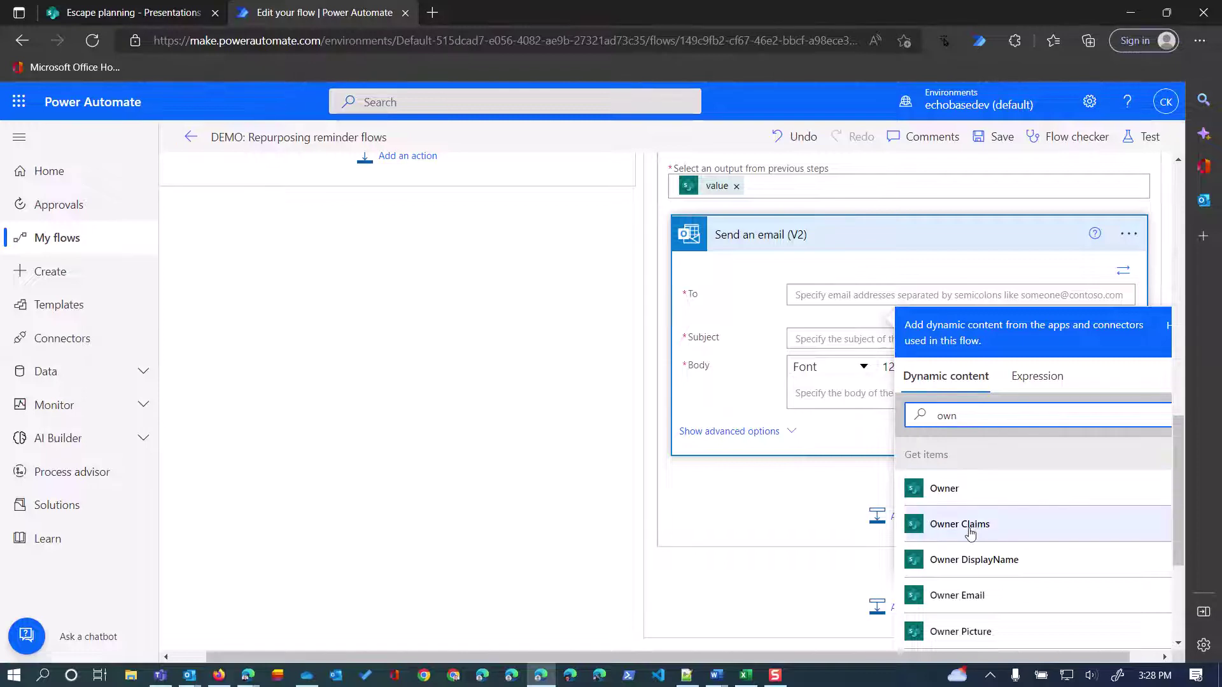
click(956, 596)
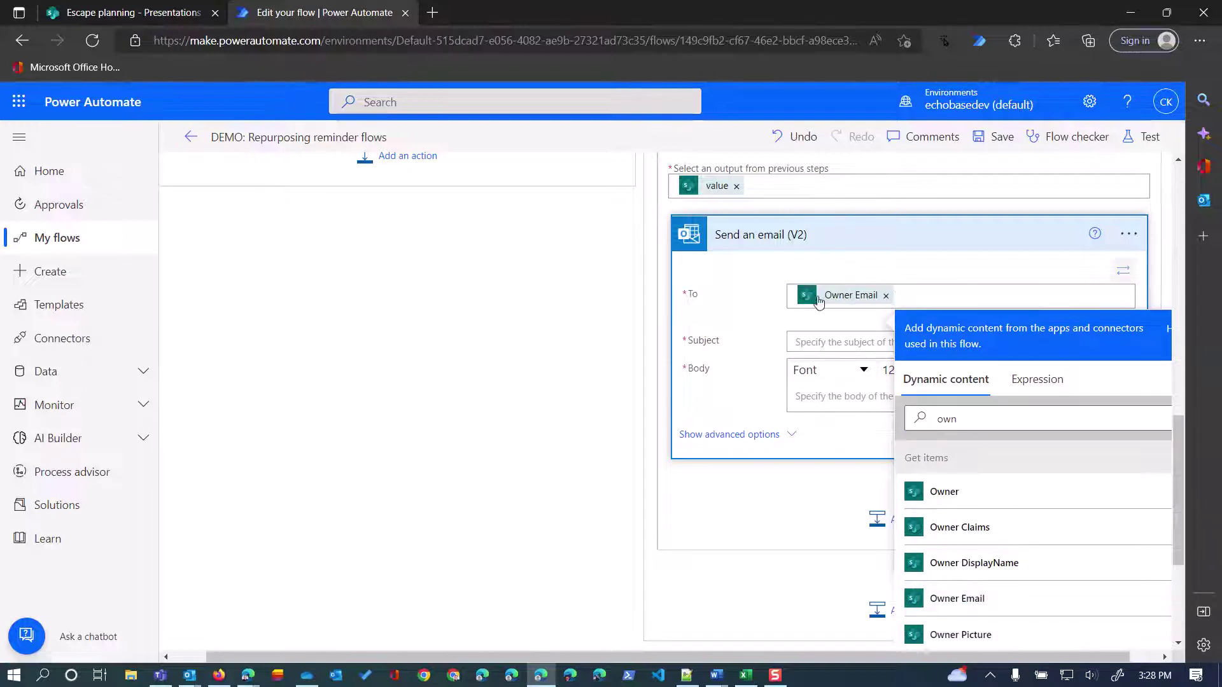
- Set the subject to File name with extension followed by 'is due'
click(838, 339)
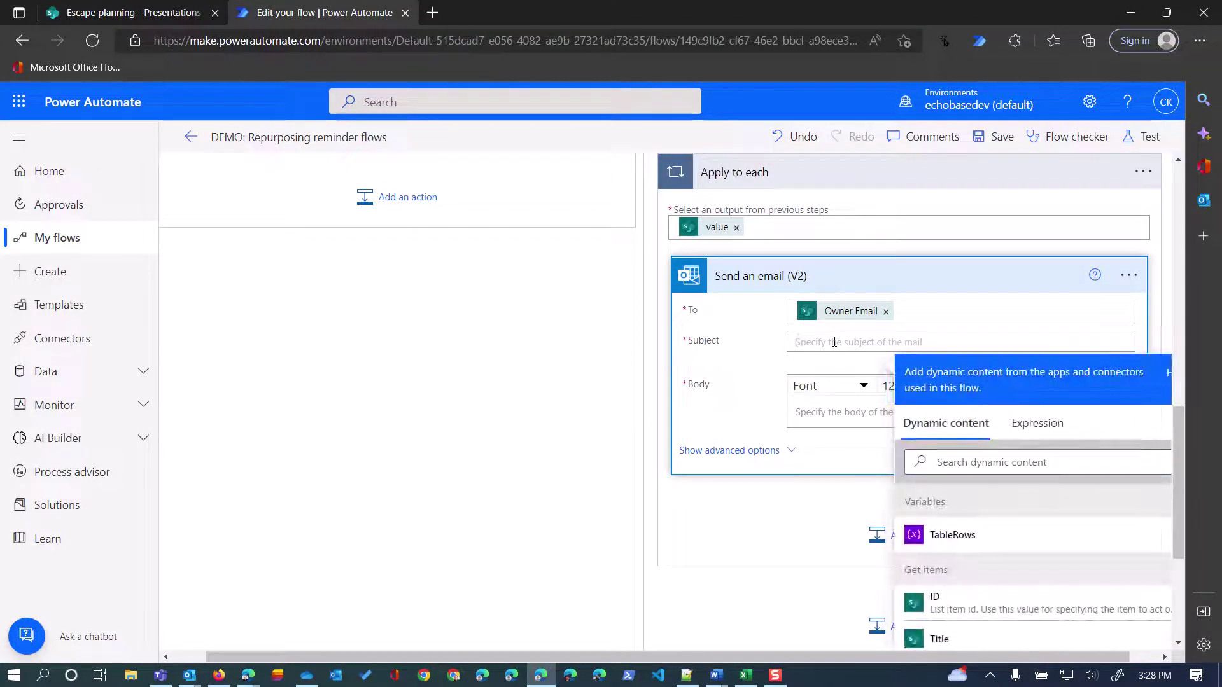
click(960, 461)
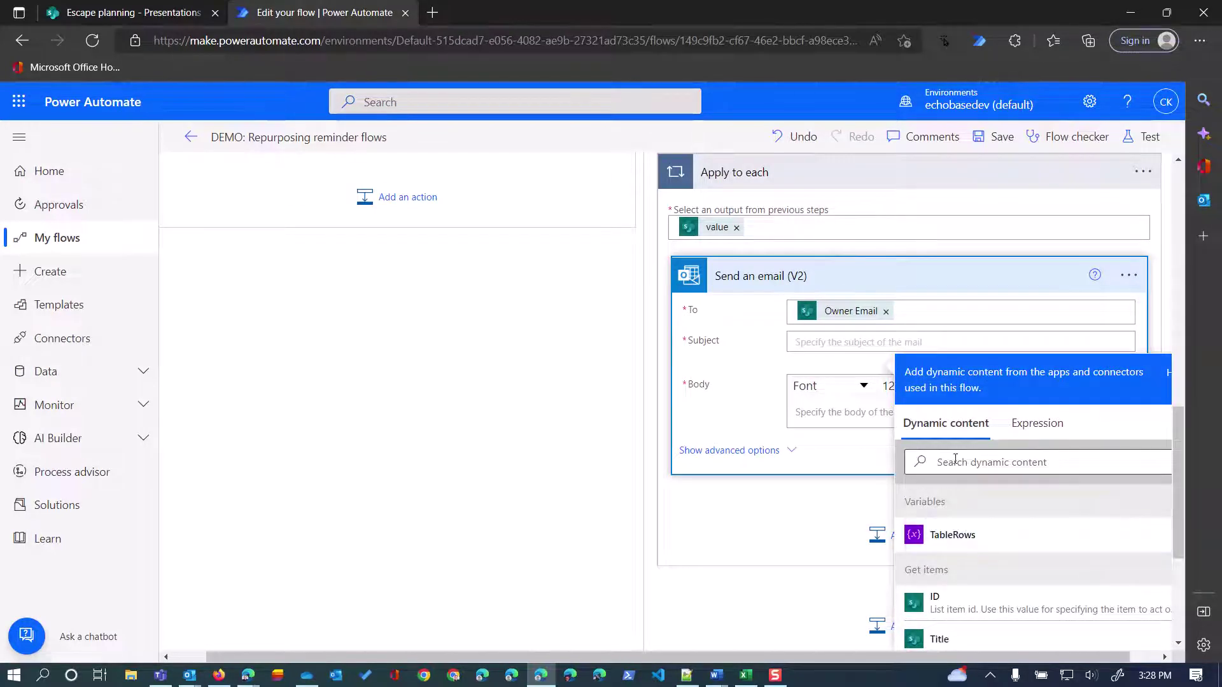
text(fil)
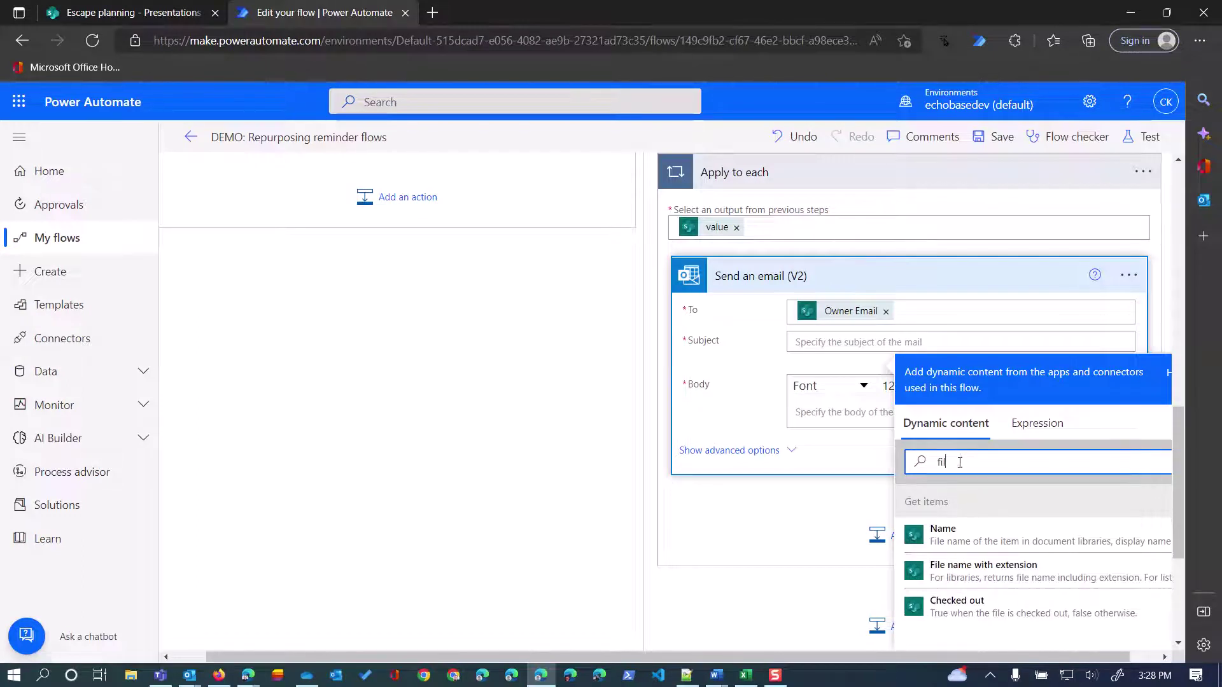
click(956, 569)
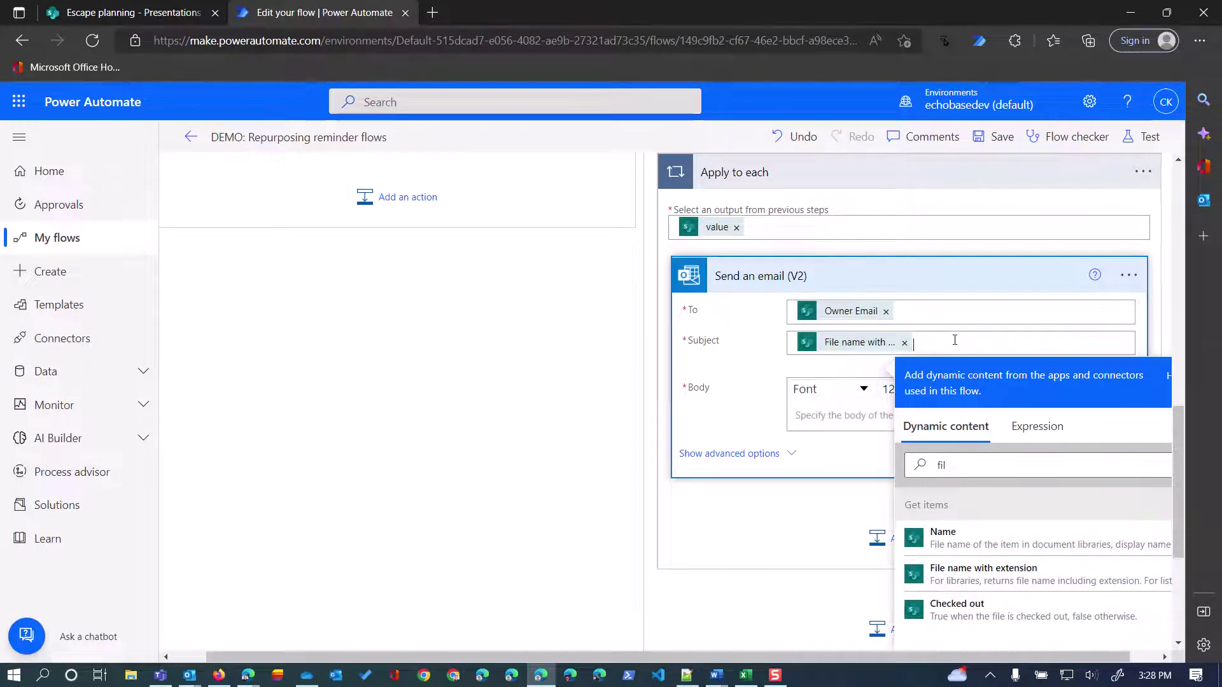
text(is due for review)
- Write the body text 'Please review and update as needed!' followed by a blank line
click(848, 413)
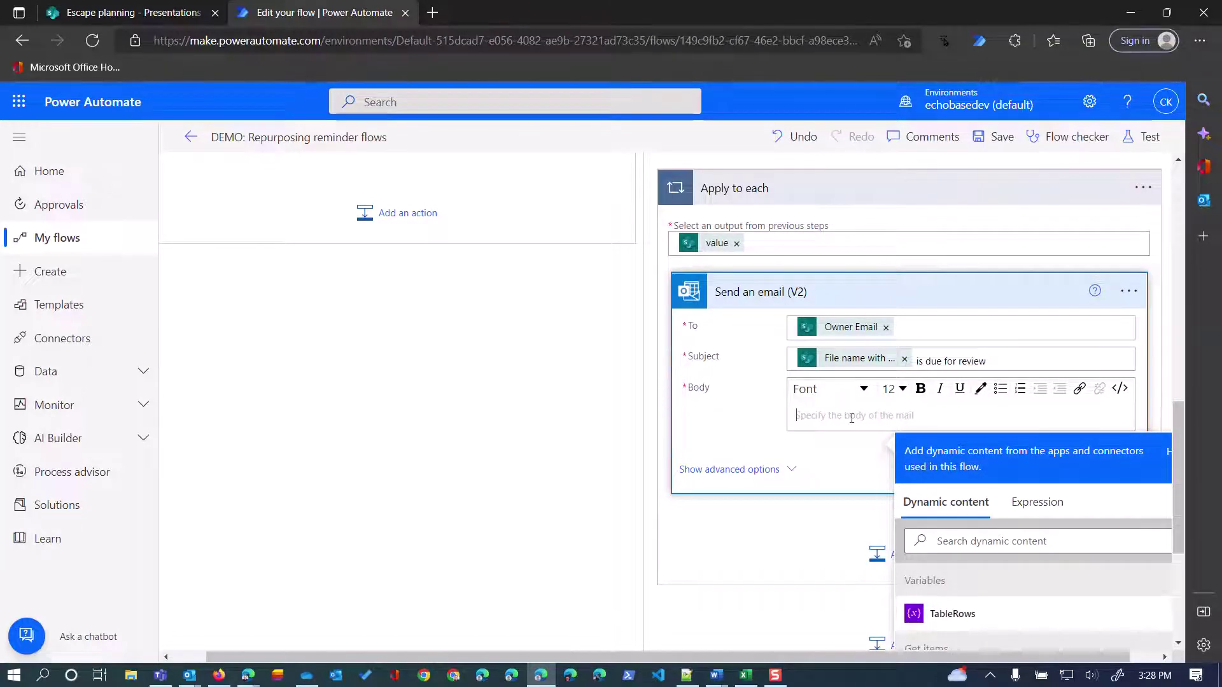
text(Please review and upldat)
key(BackSpace)
key(BackSpace)
key(BackSpace)
text(ate as needed.)
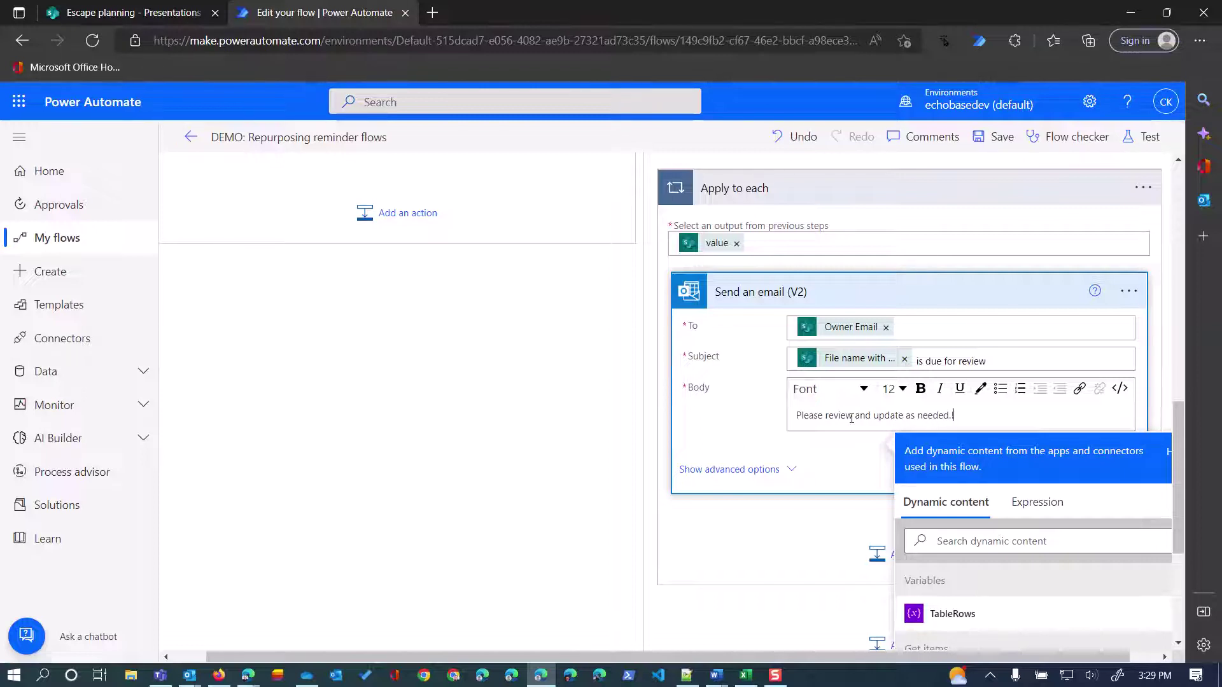
key(BackSpace)
text(!)
key(Return)
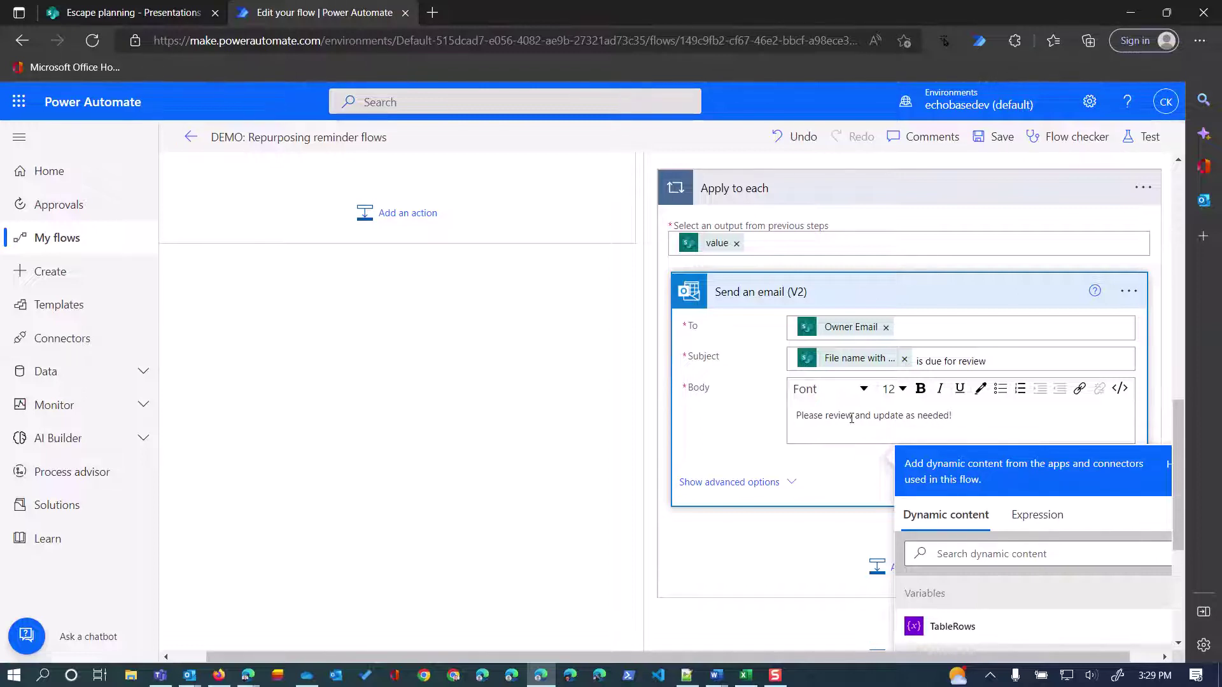
key(Return)
- Add 'Link' to the body followed by the Link to item dynamic value
text(Link:)
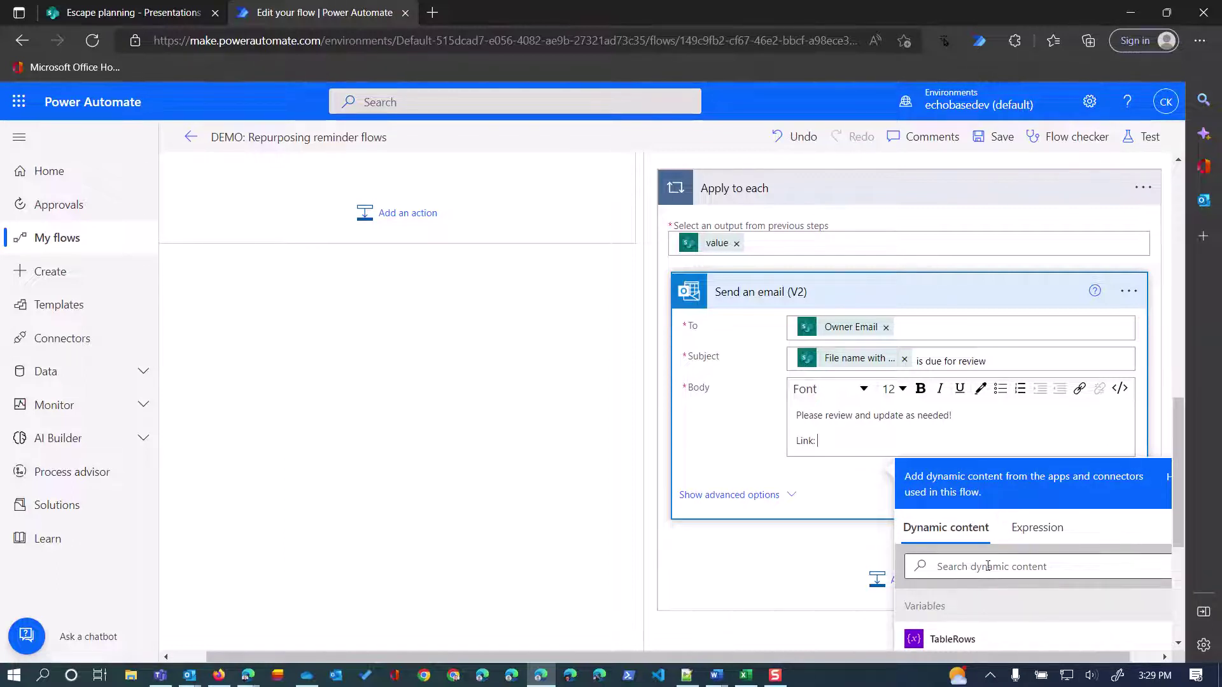
click(987, 566)
text(link)
scroll(1012, 556, down, 3)
click(949, 557)
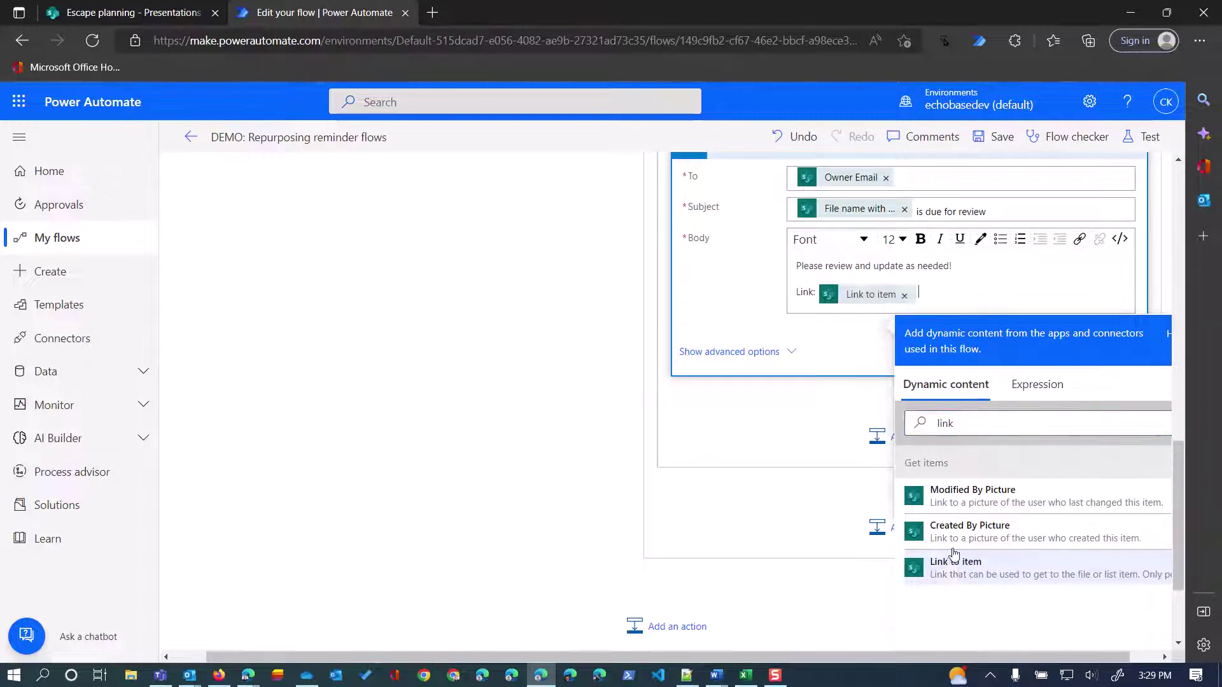
click(819, 339)
scroll(1018, 334, up, 4)
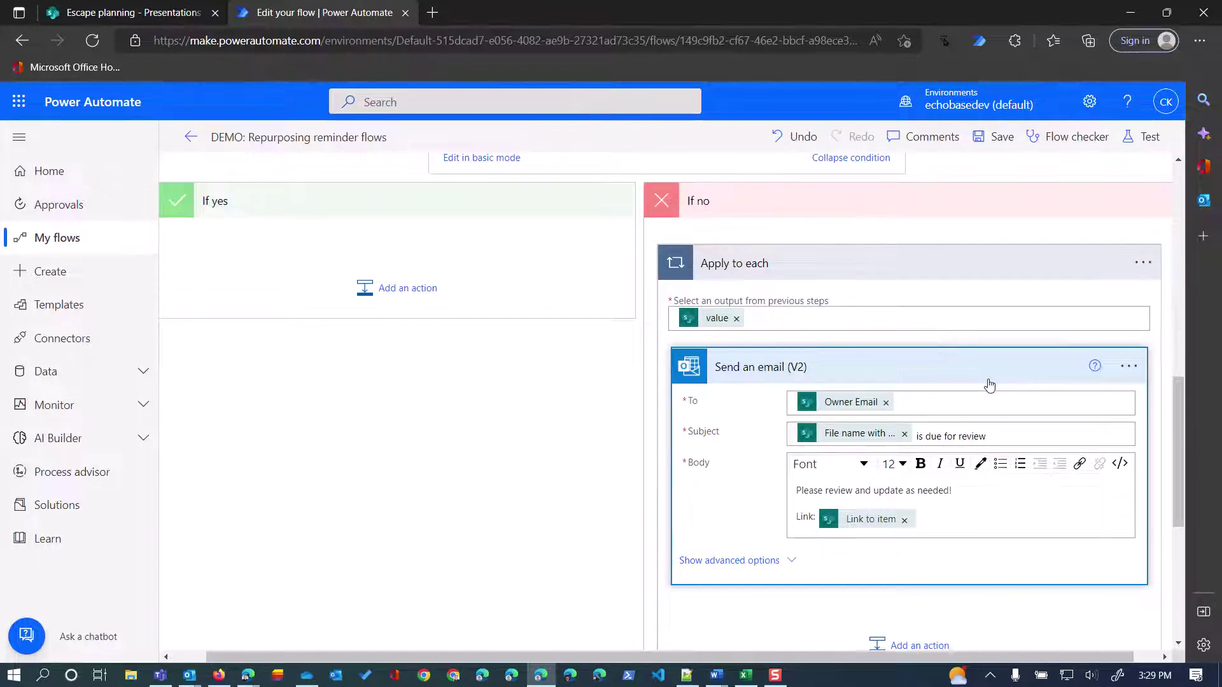
- Save the flow and show the Recurrence trigger's advanced schedule options
click(989, 147)
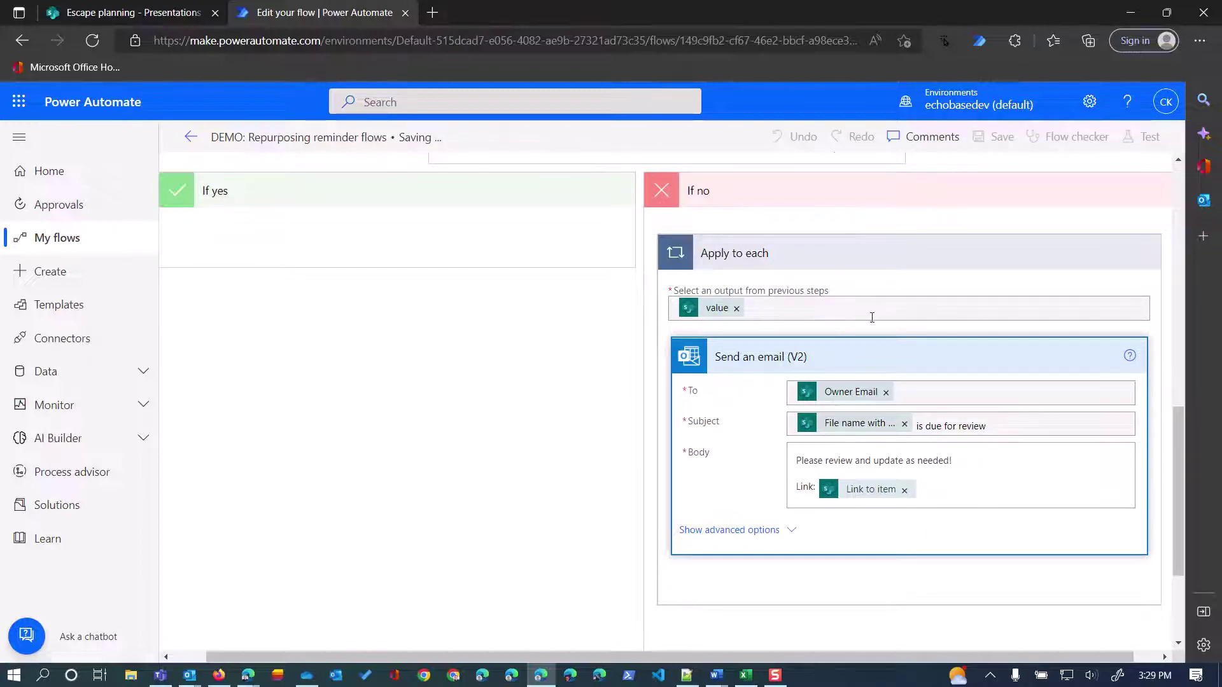
scroll(765, 357, up, 10)
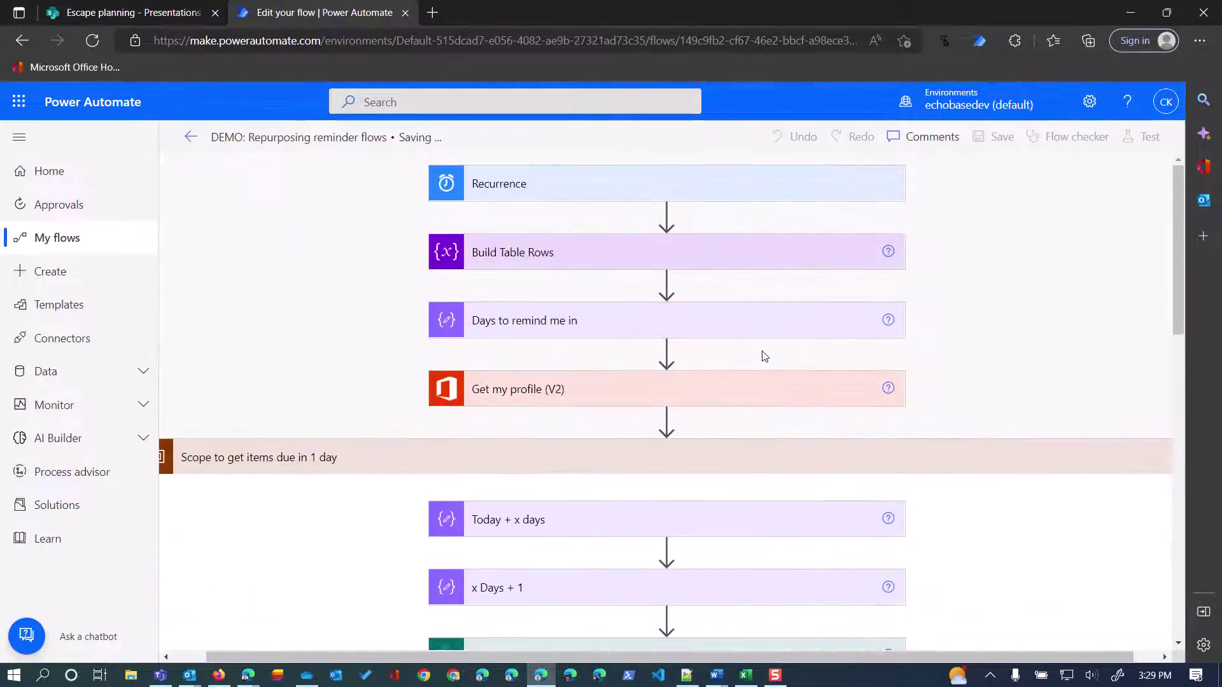
click(742, 212)
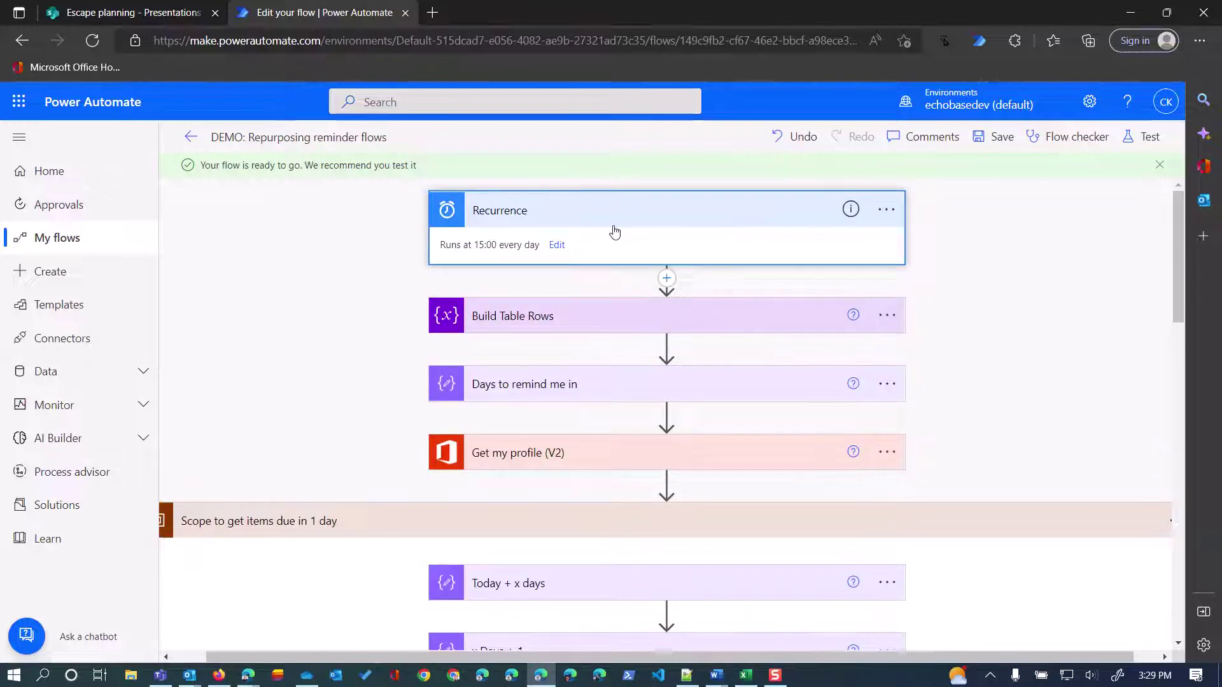
click(558, 244)
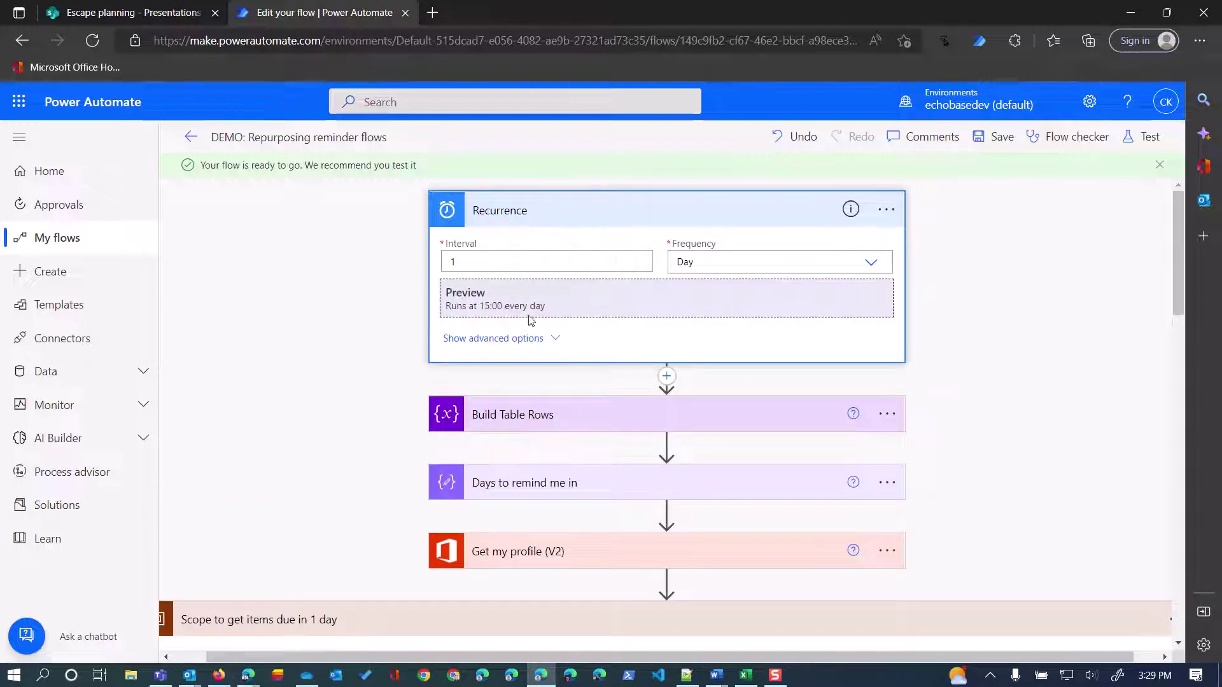
click(525, 340)
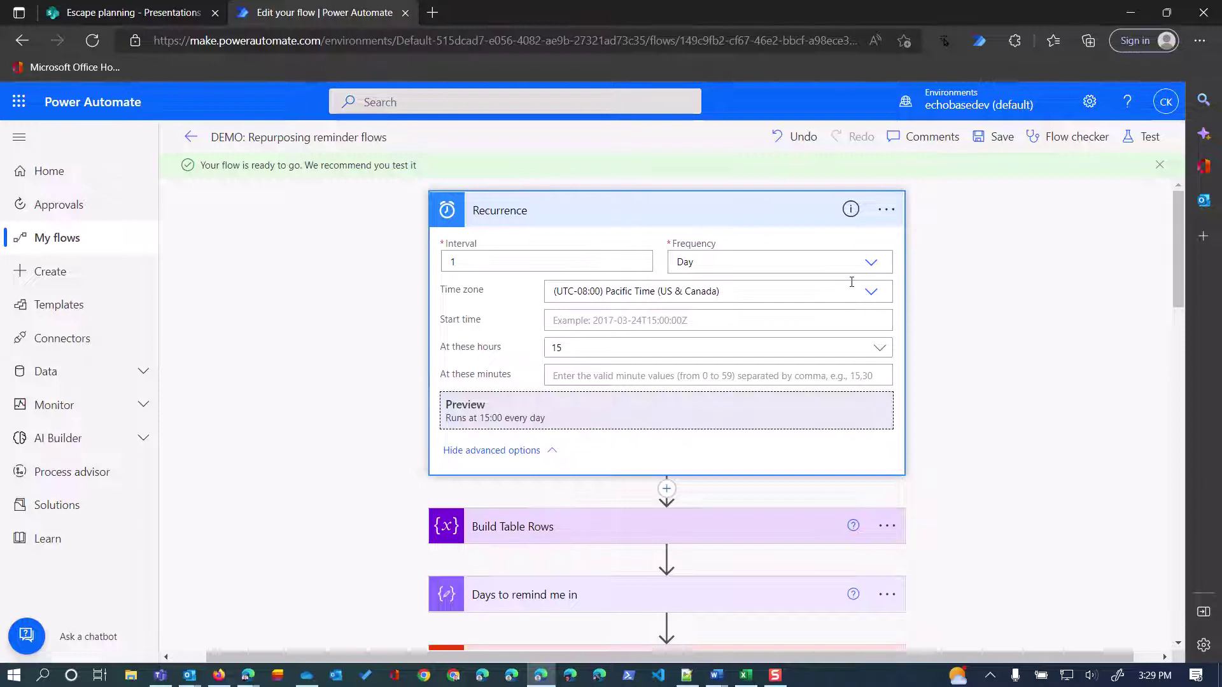
- Change the Recurrence time zone to (UTC-05:00) Eastern Time (US & Canada)
click(873, 292)
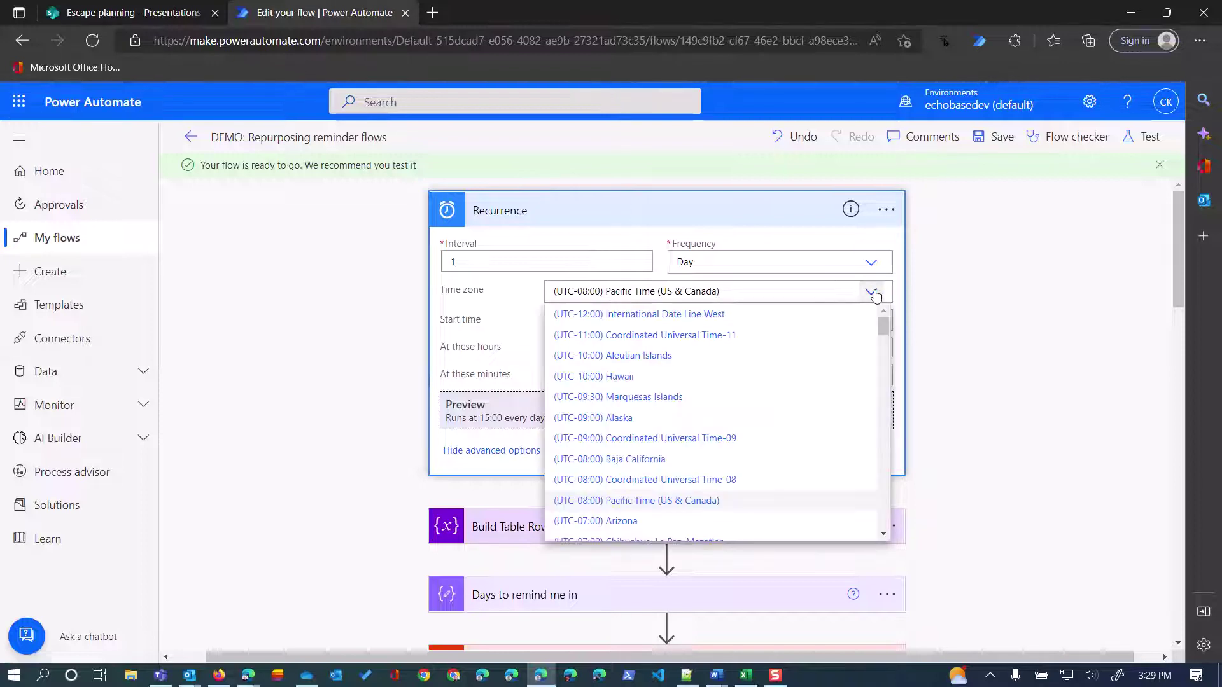
scroll(750, 402, down, 3)
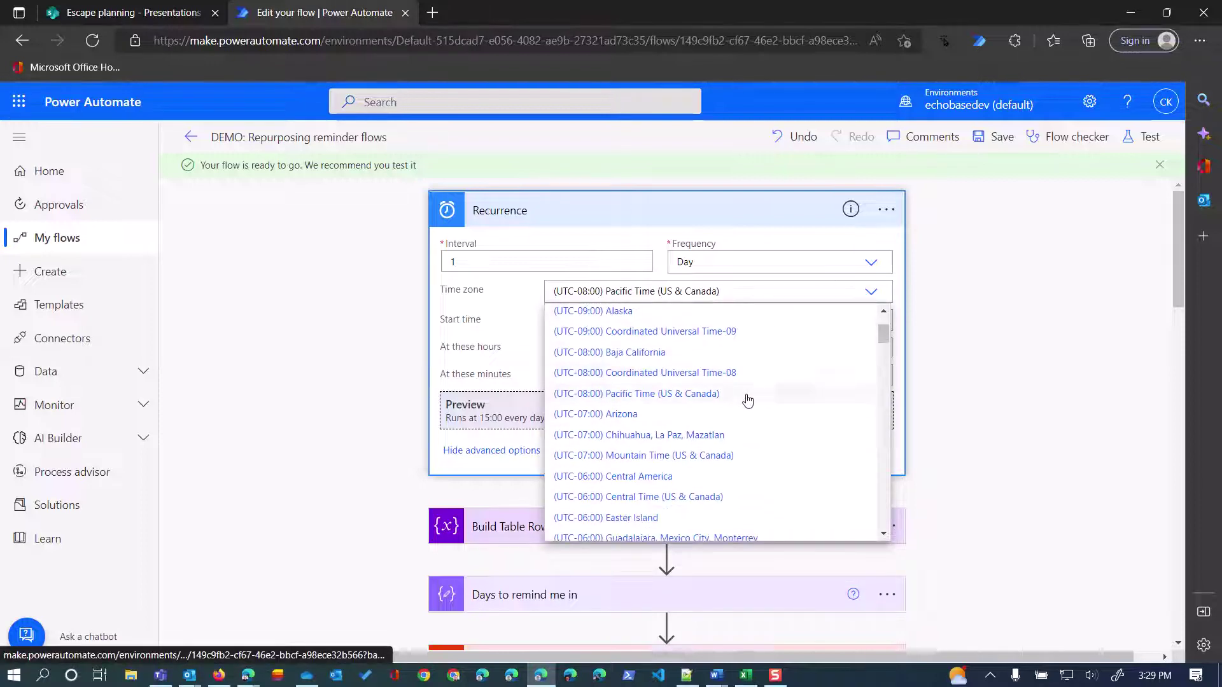
scroll(747, 400, down, 1)
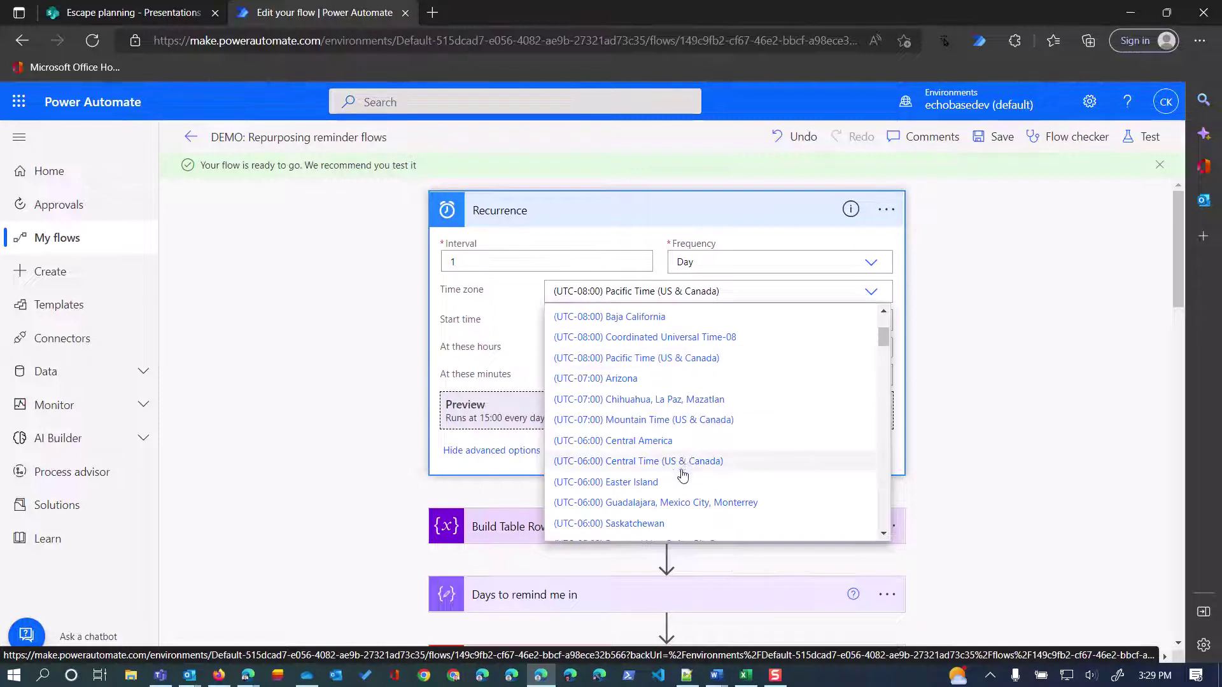
scroll(665, 496, down, 1)
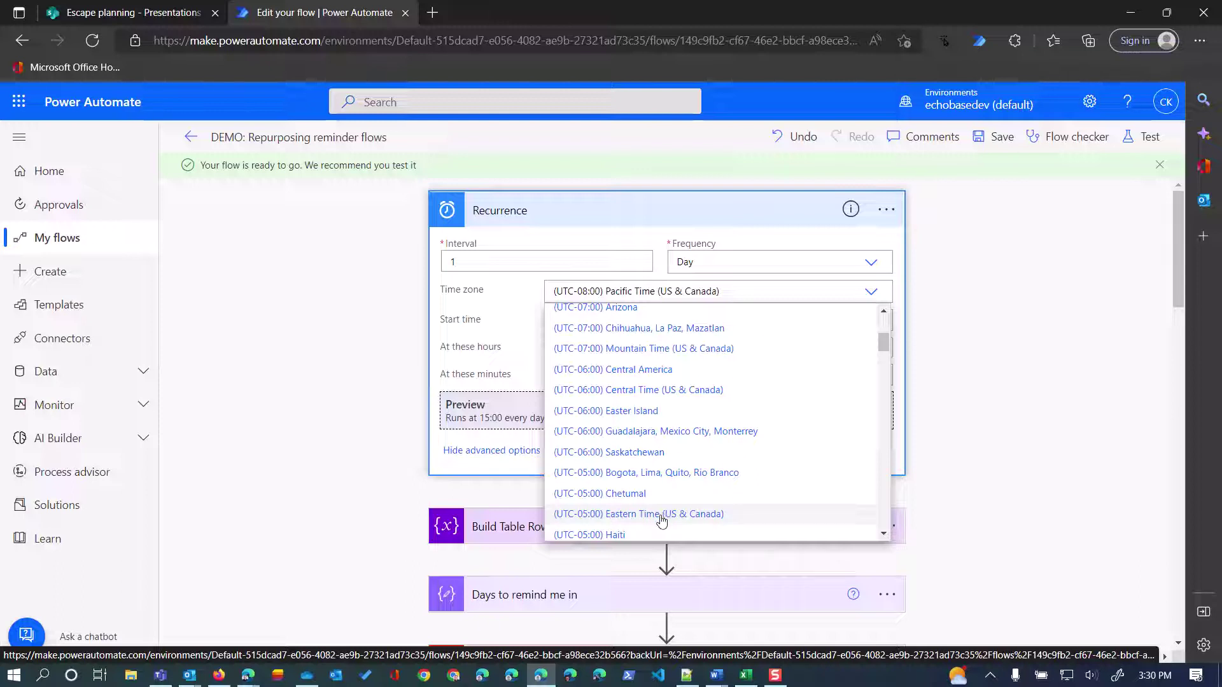
click(661, 517)
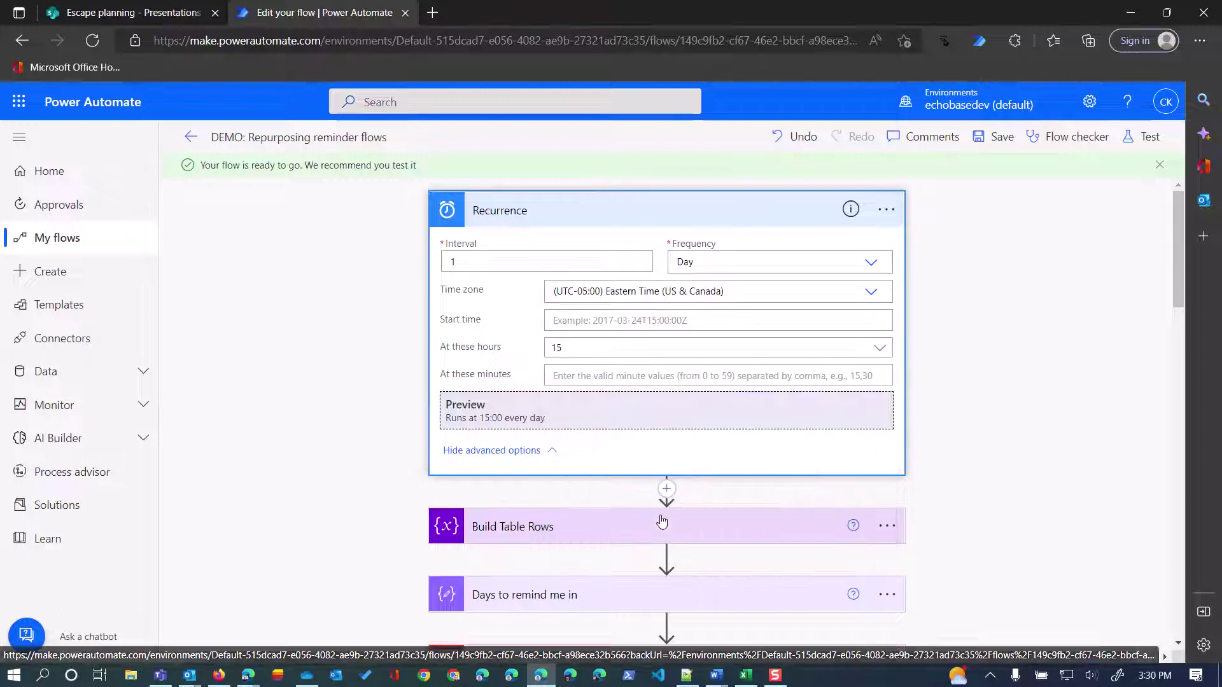
- In At these hours, uncheck hour 15 and check hour 6
click(579, 349)
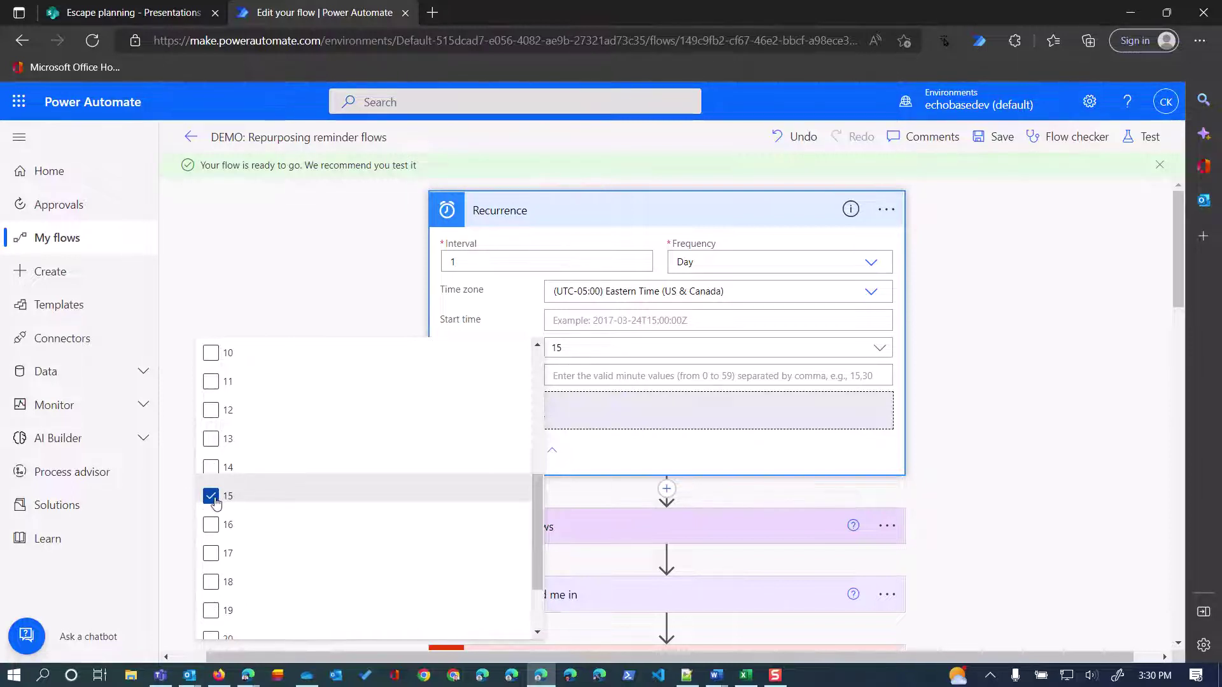
click(212, 497)
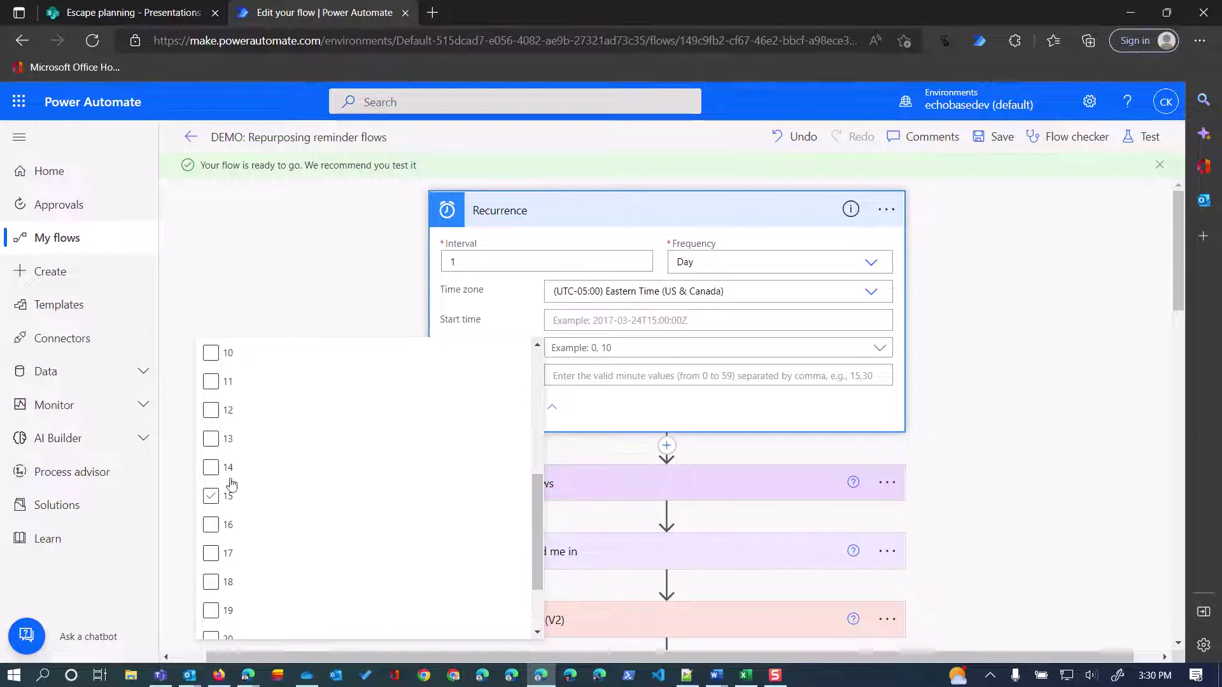
scroll(242, 471, up, 5)
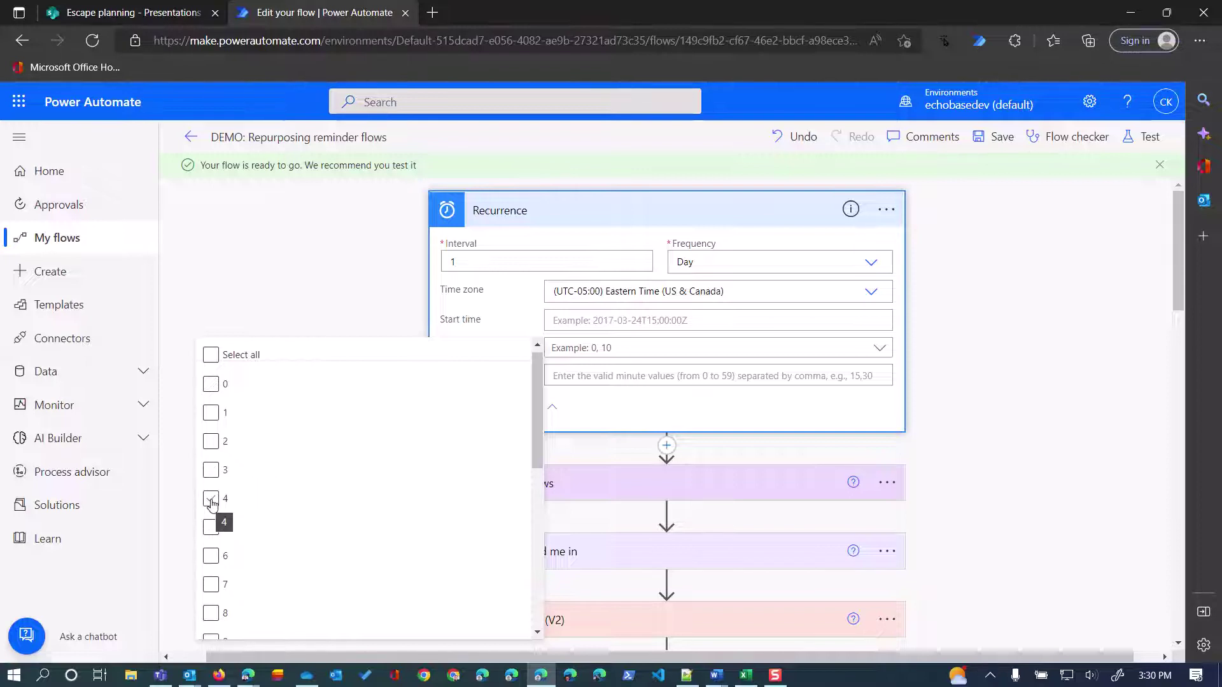
click(211, 558)
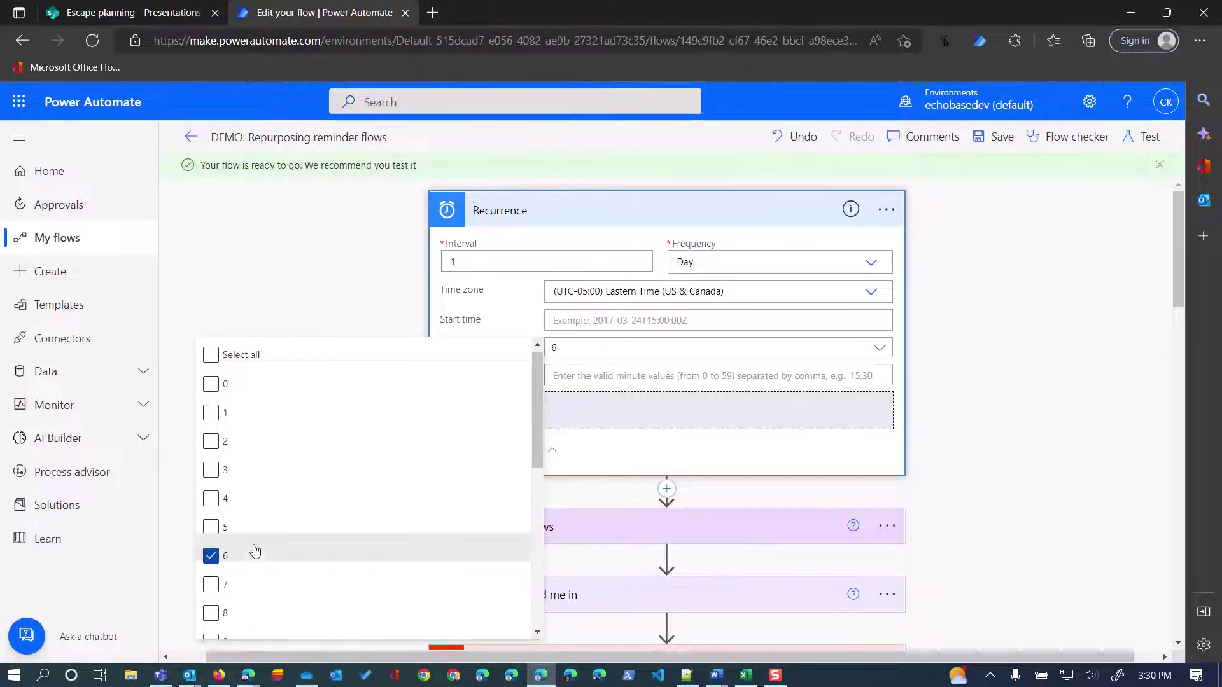
scroll(242, 456, down, 2)
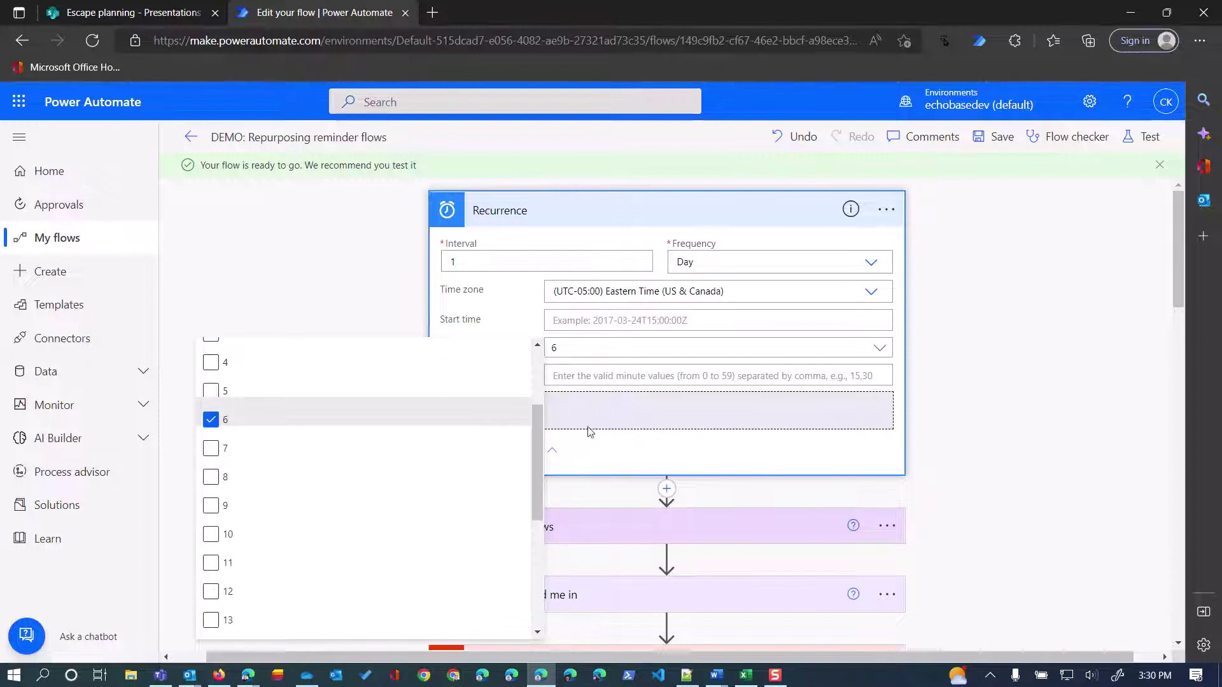
- Close the hours list so the preview reads 'Runs at 6:00 every day'
click(579, 382)
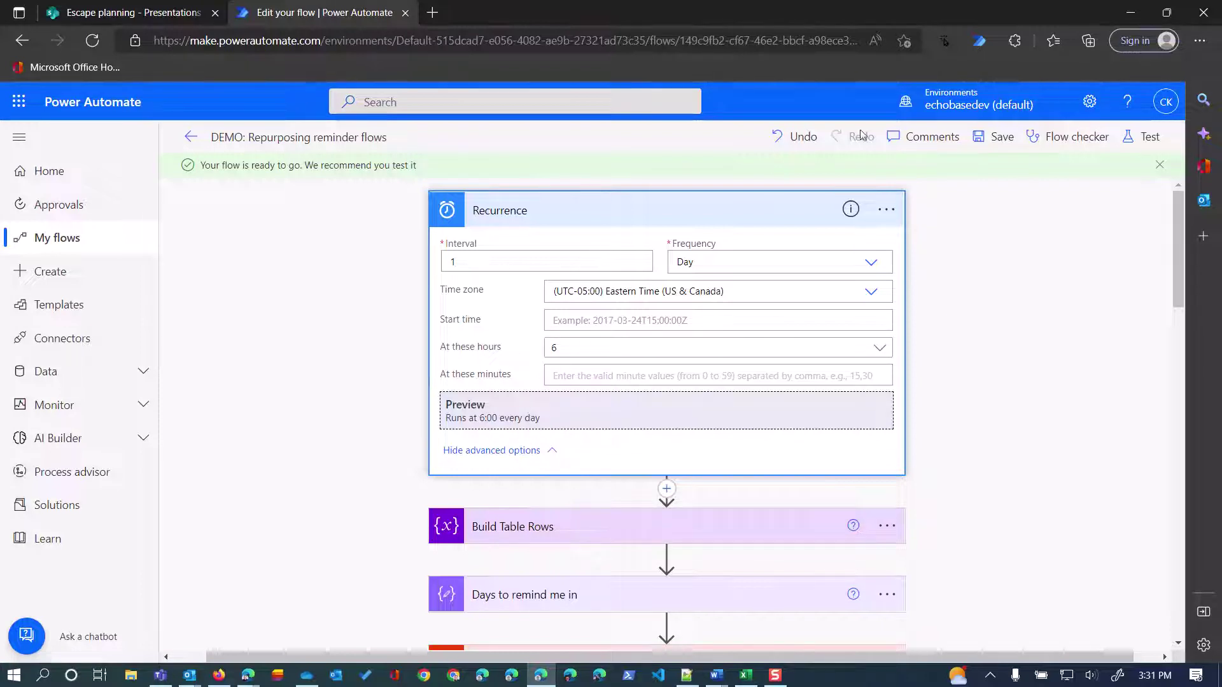
- Save the flow and start a manual run from its details page
click(1003, 140)
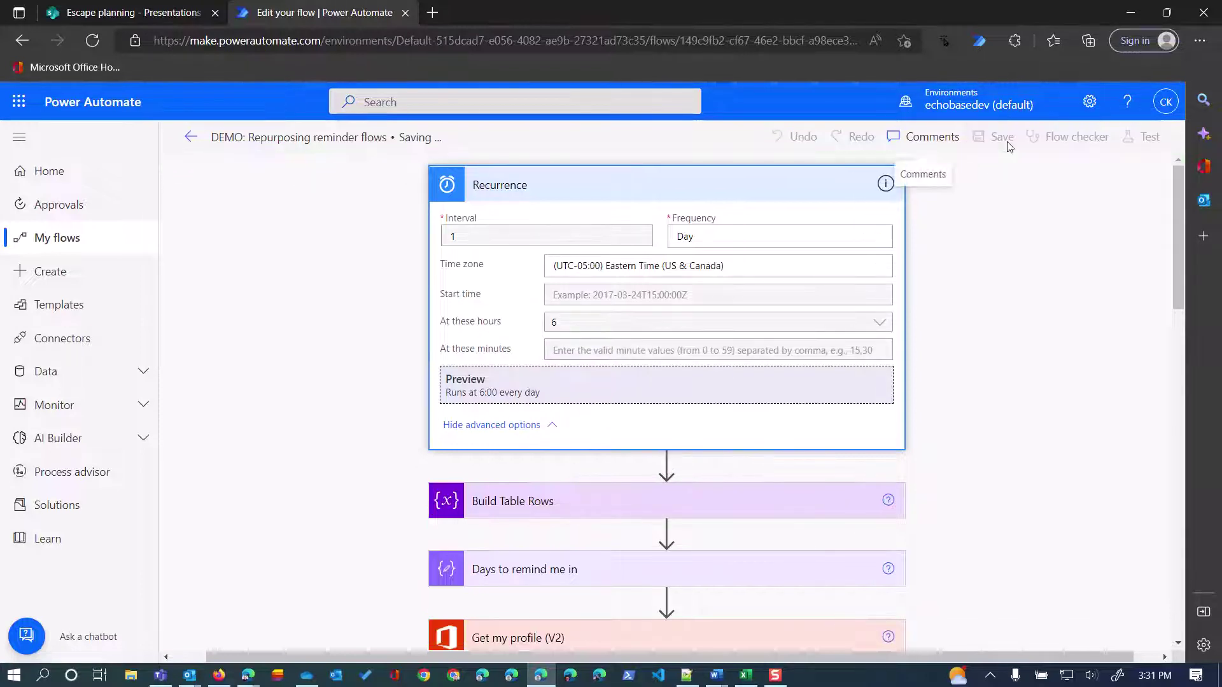
click(187, 145)
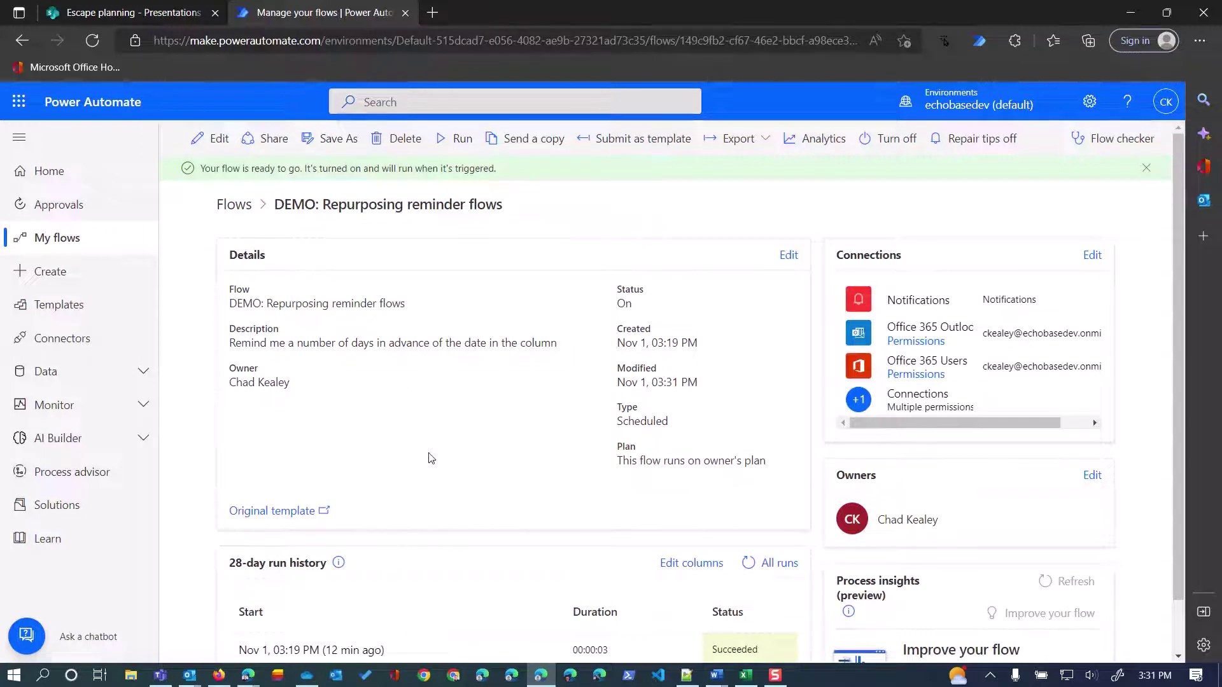
click(458, 139)
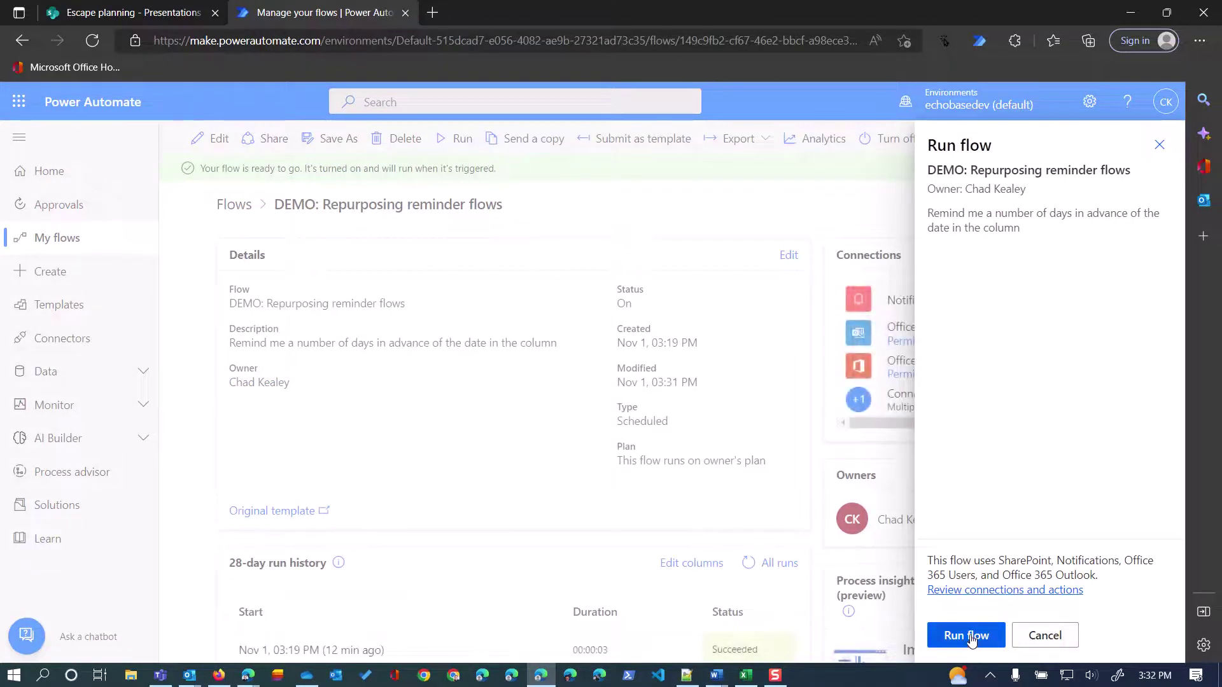
click(971, 638)
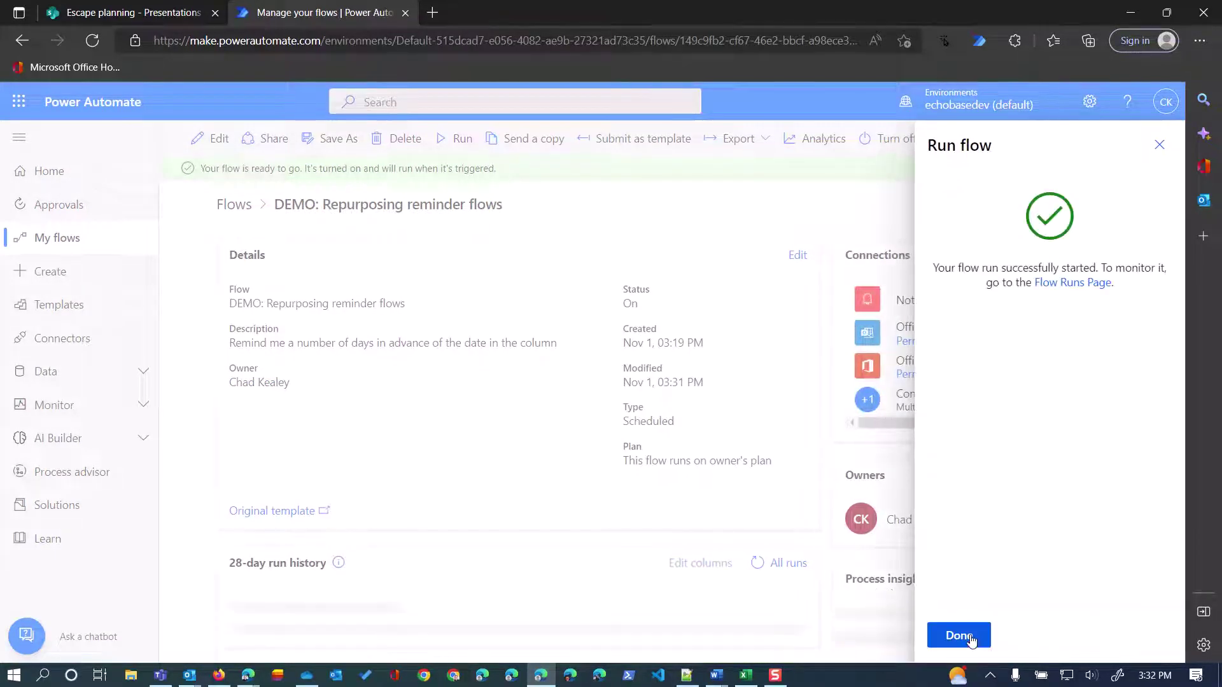
click(958, 635)
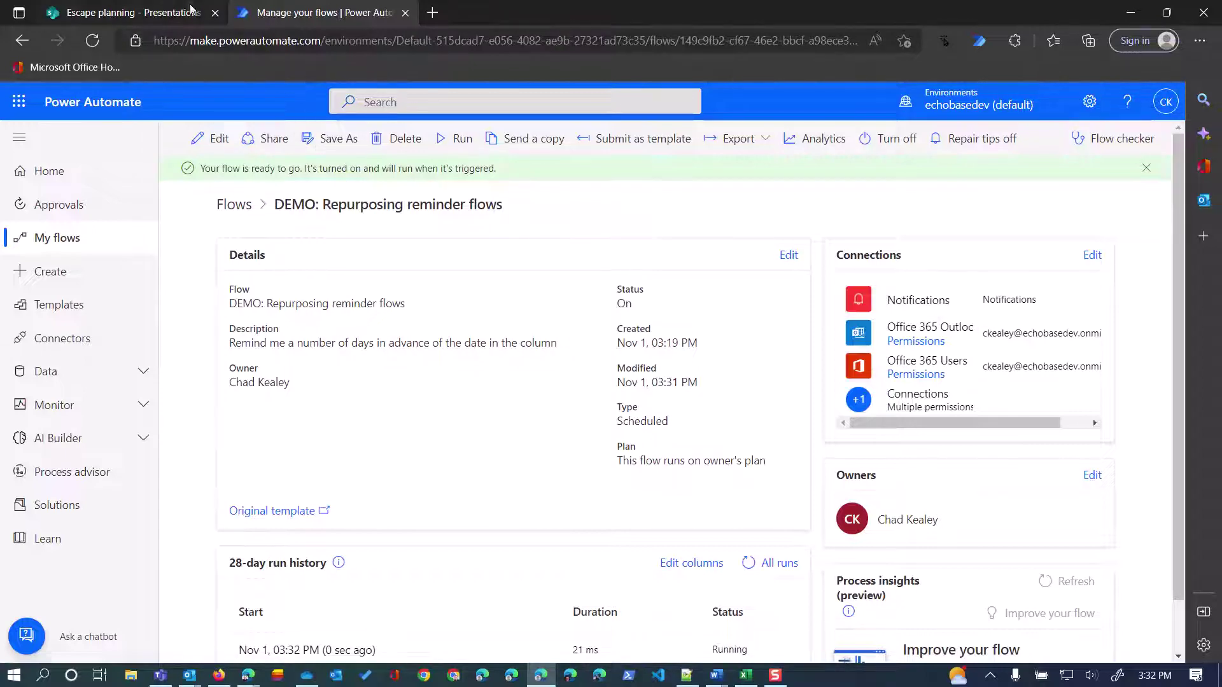
- Open the Reminder for Presentations email in Outlook's Other inbox and scroll its body
click(19, 102)
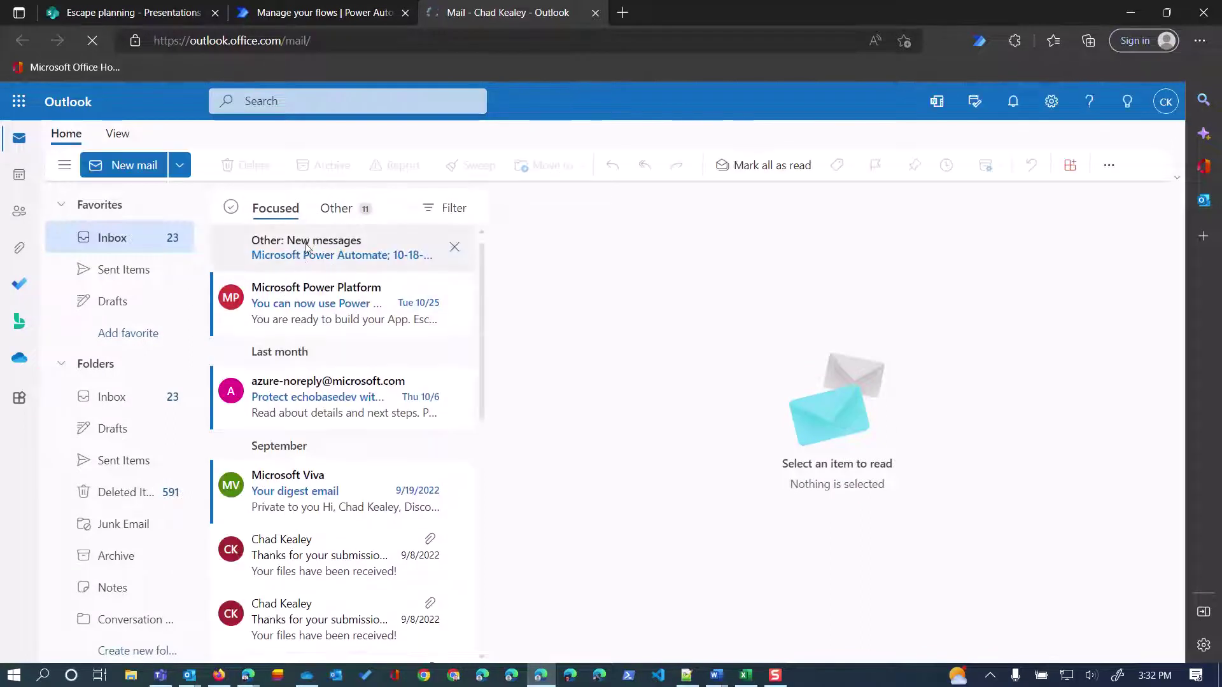
click(335, 210)
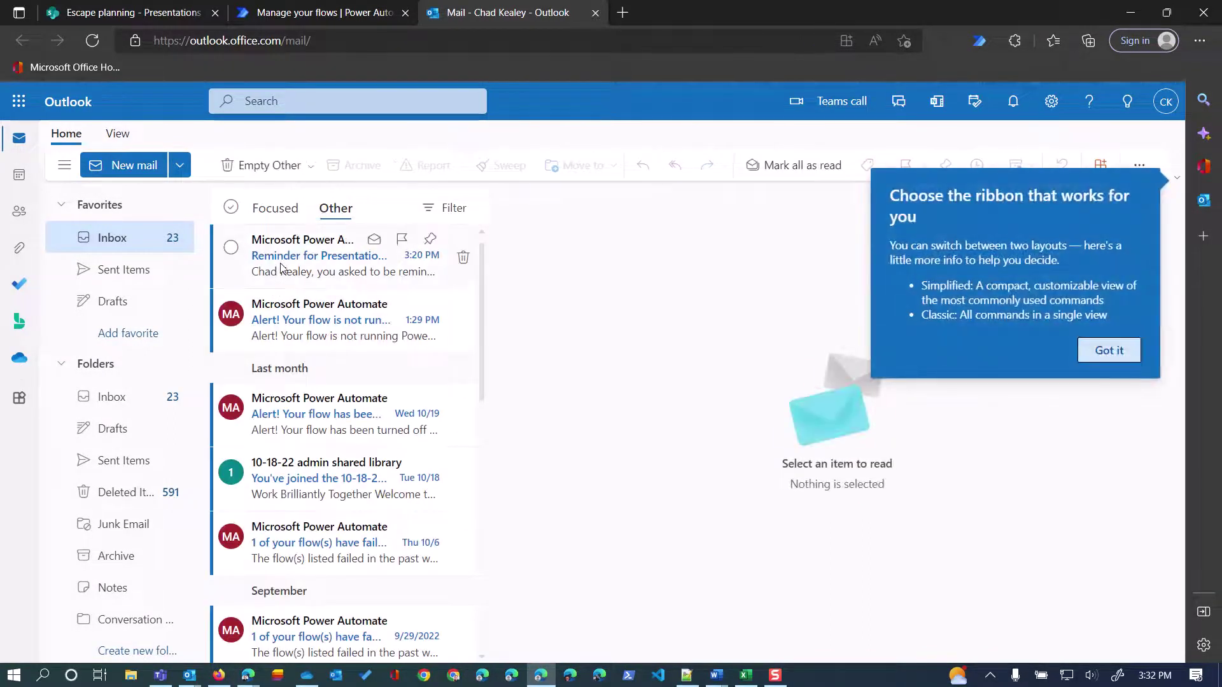
click(281, 267)
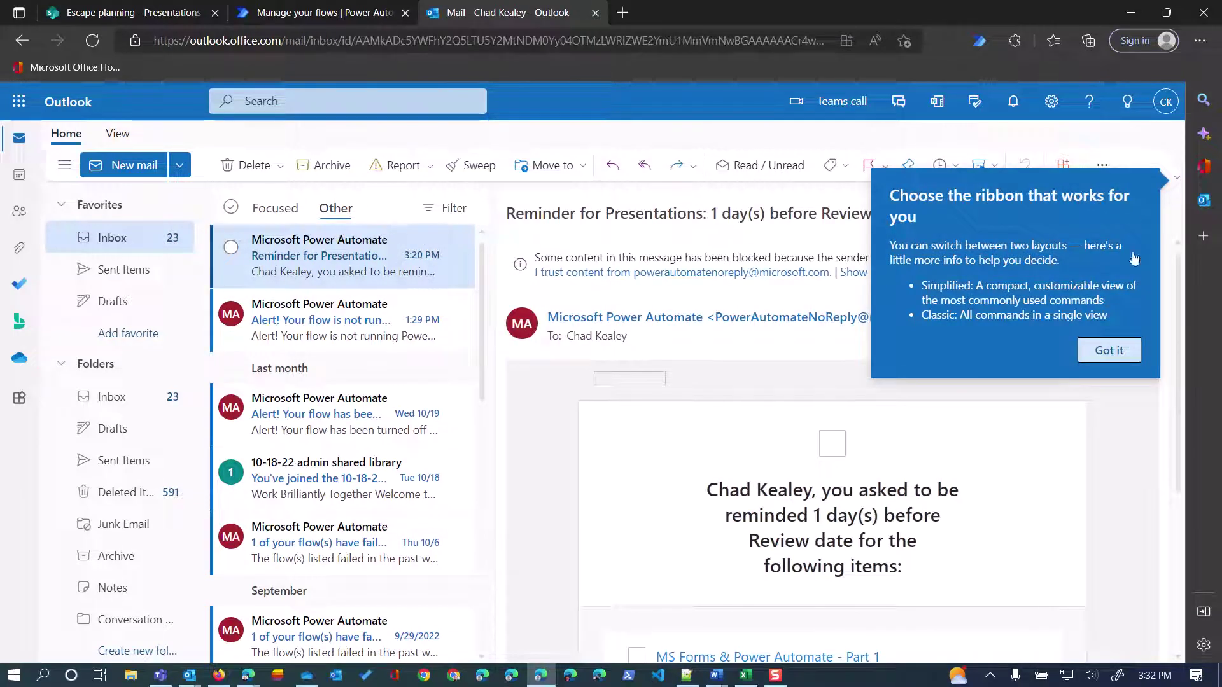
click(1109, 350)
scroll(844, 494, down, 3)
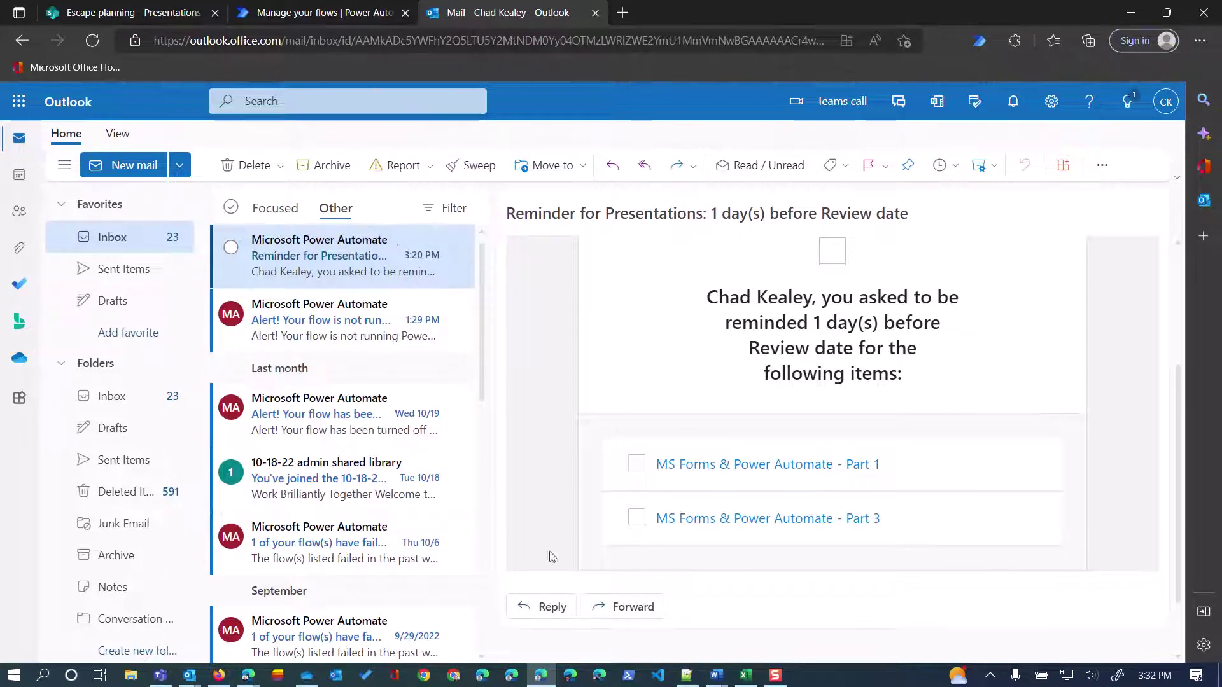
- In the other account's Outlook, open the Part 1.pptx due-for-review email and highlight its raw link URL
click(571, 675)
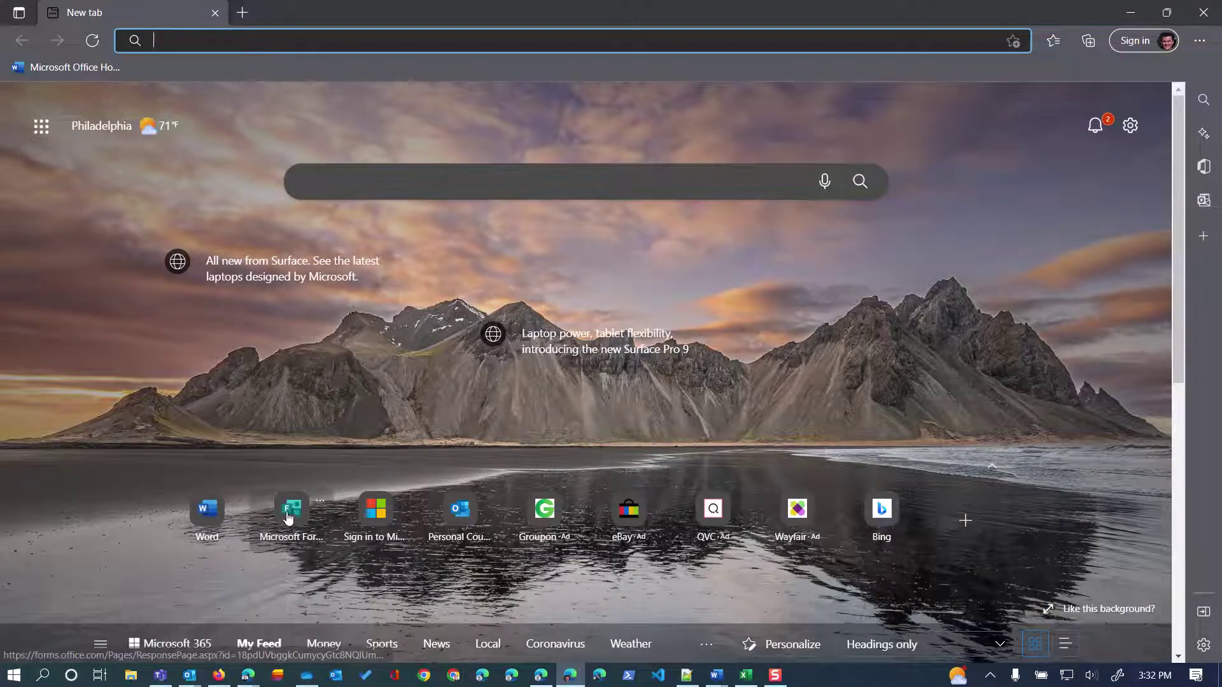
mouse_move(90, 111)
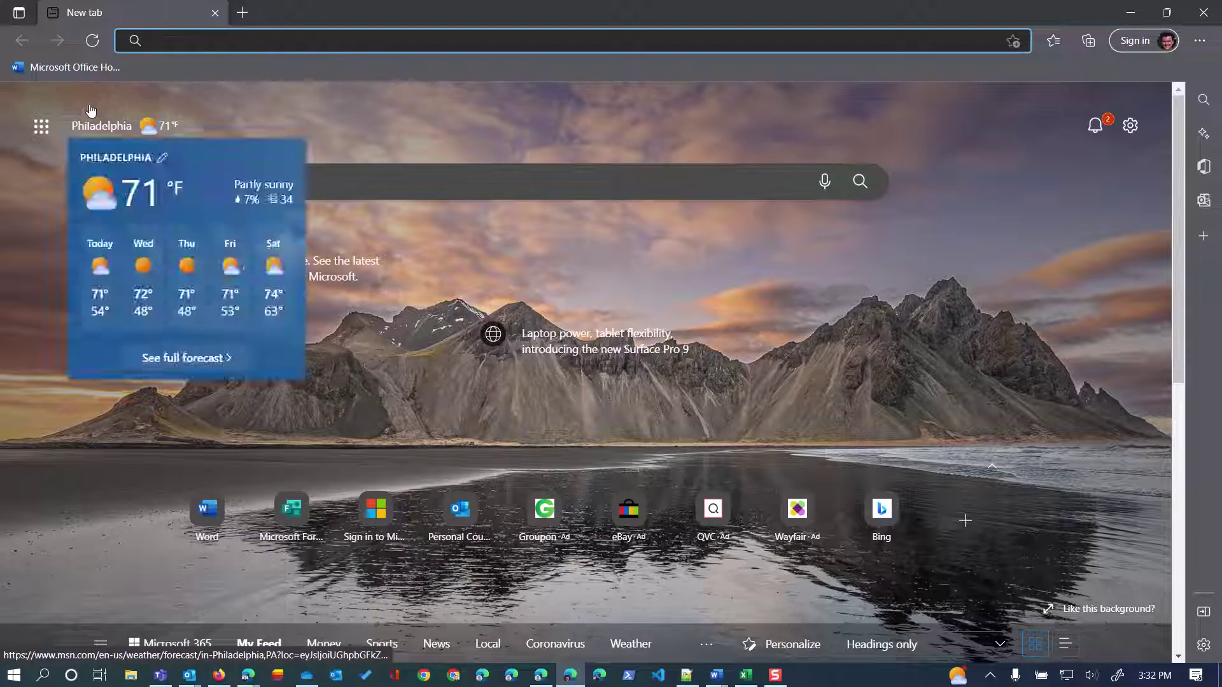
click(53, 69)
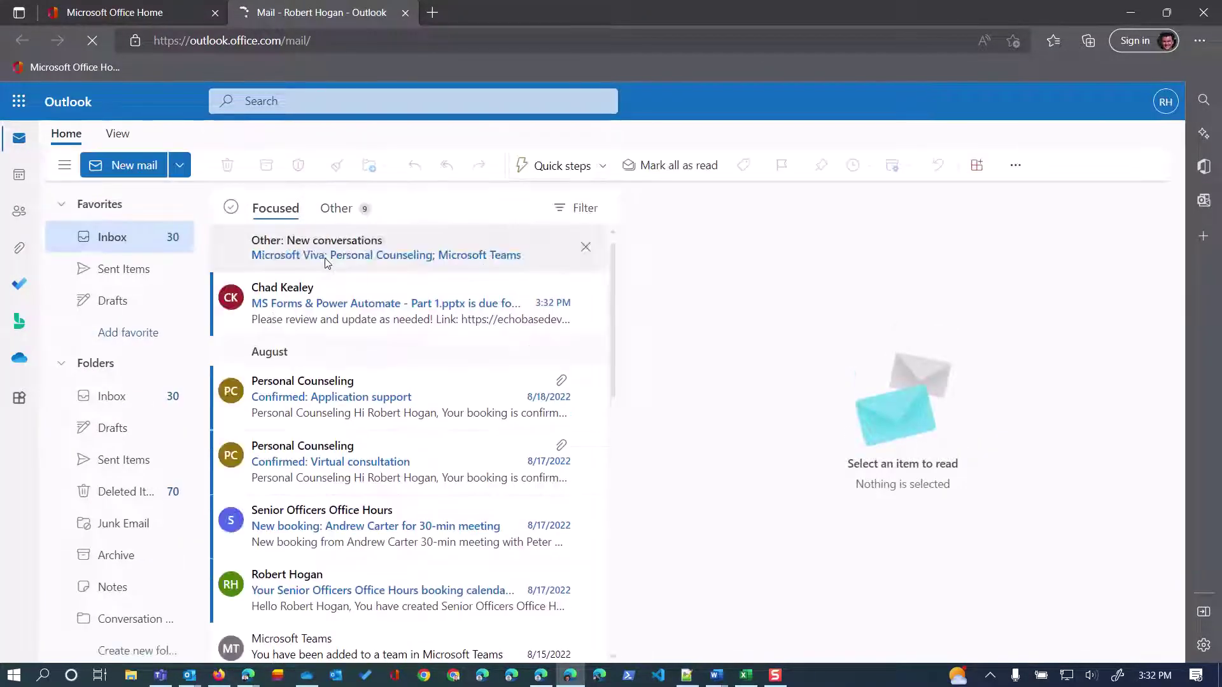
click(286, 307)
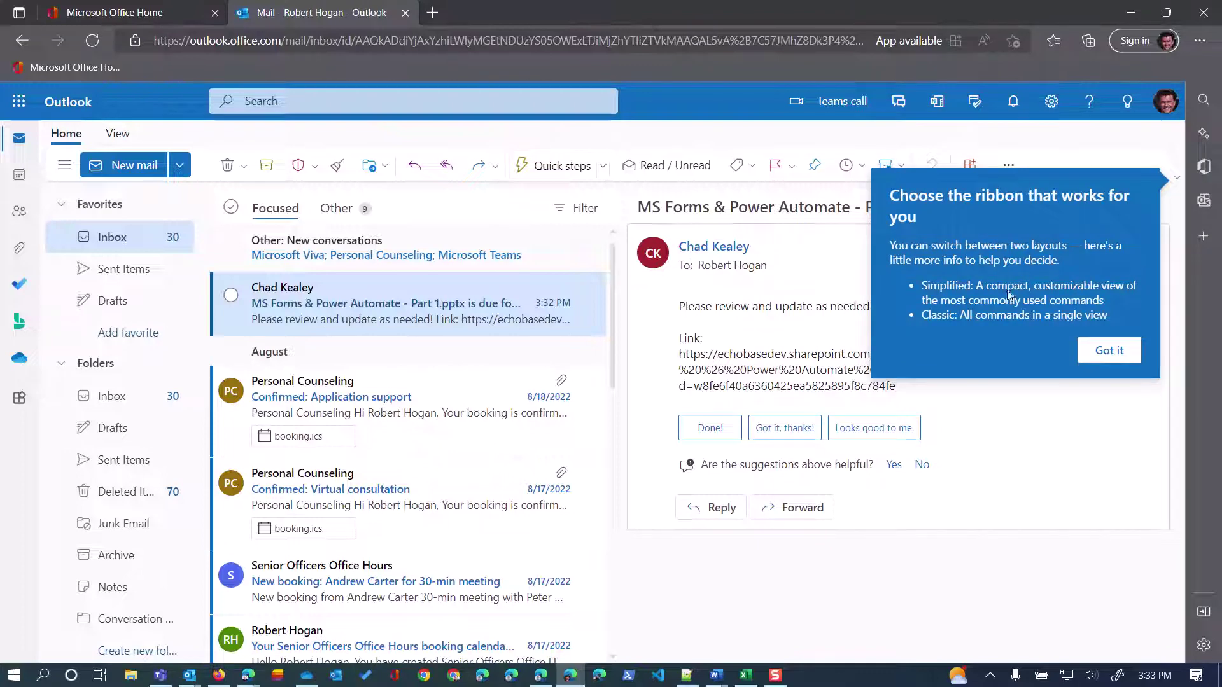
click(1117, 354)
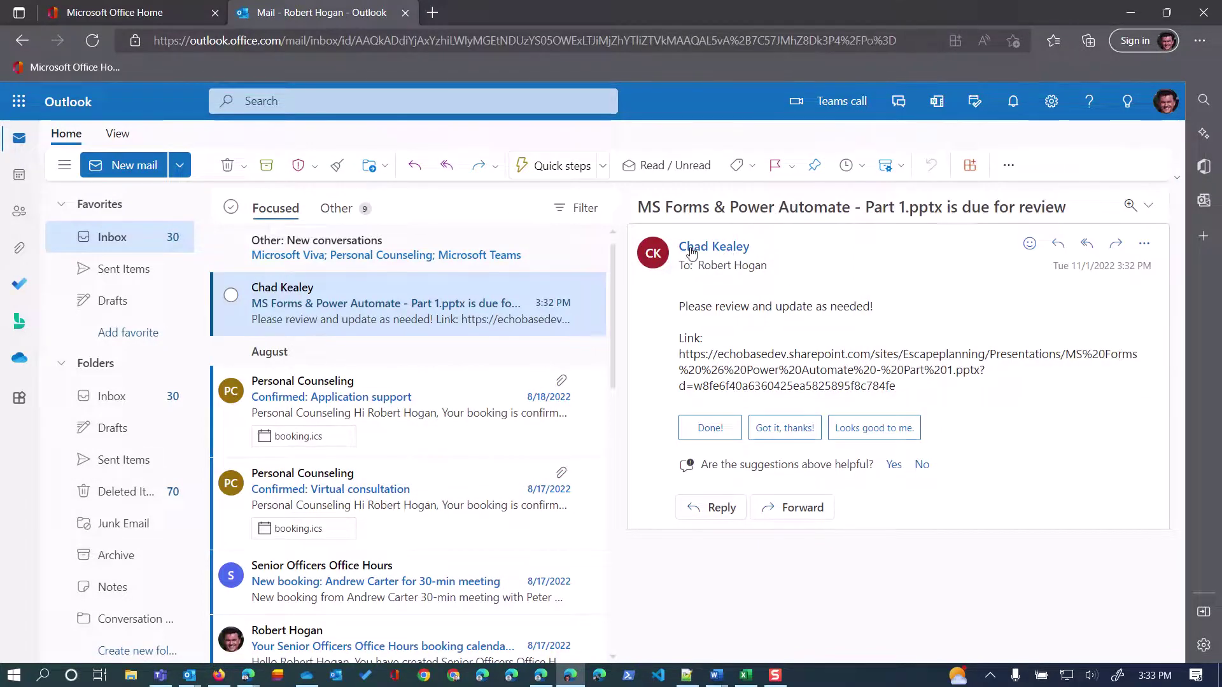
mouse_move(747, 257)
drag(681, 358, 900, 395)
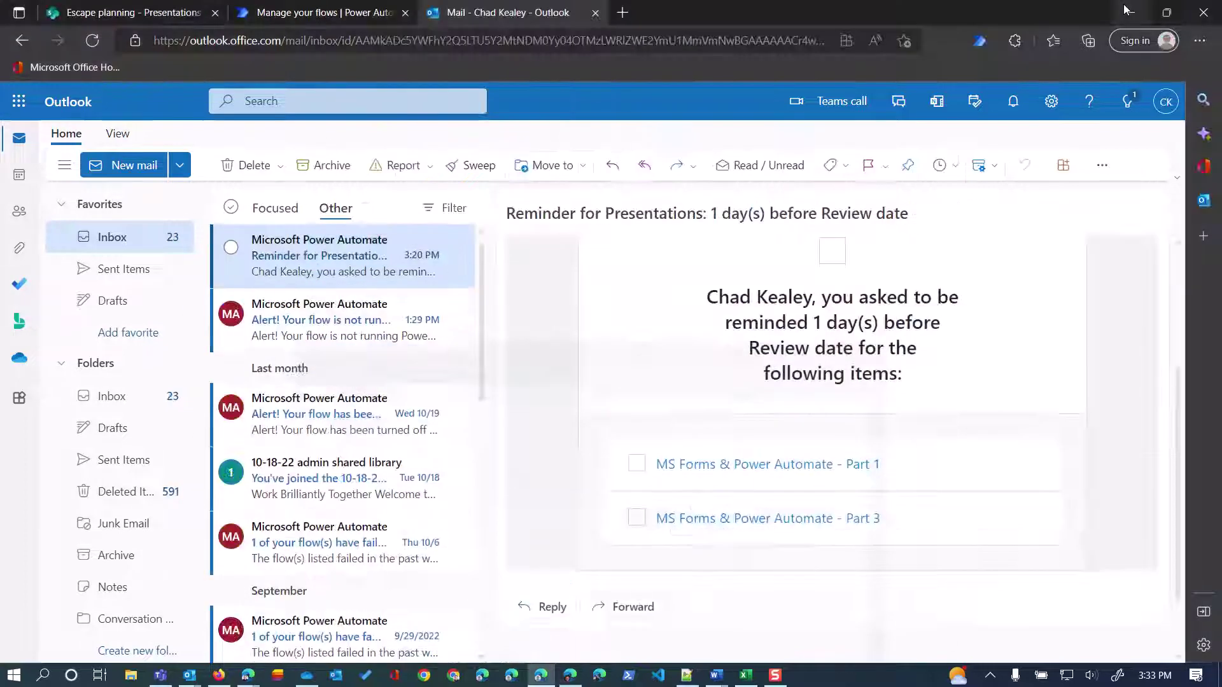
- Reopen the flow in edit mode and expand Scope, Condition, Apply to each and Send an email (V2)
click(1131, 12)
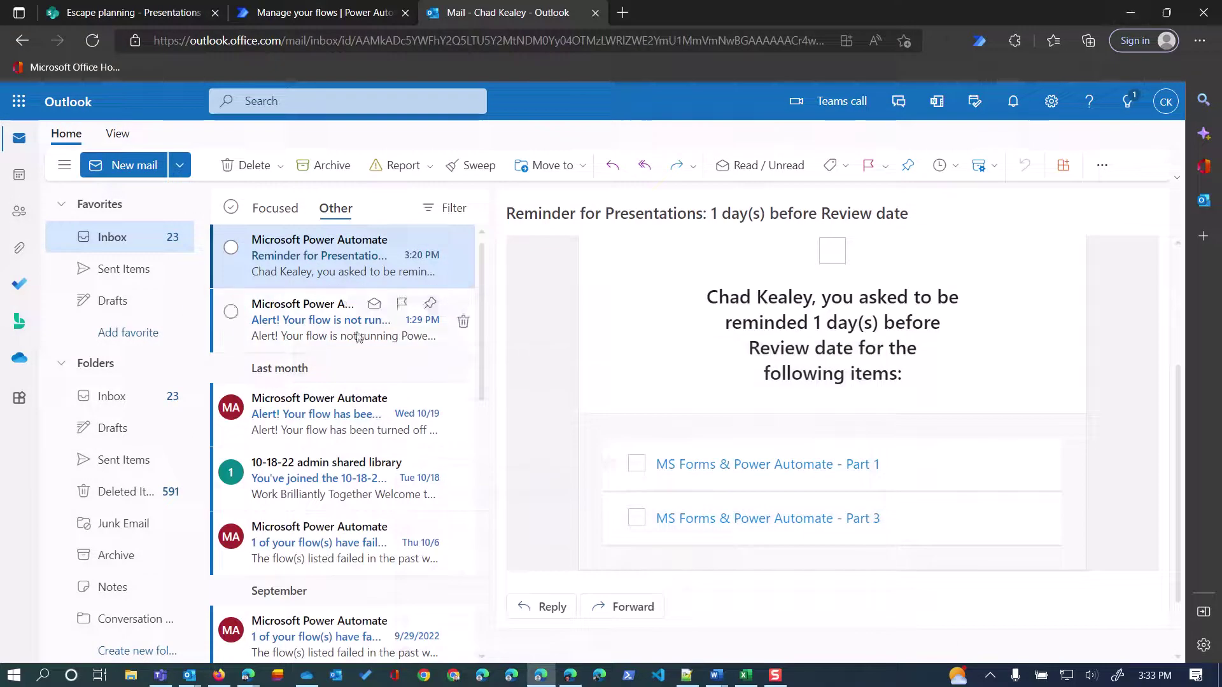
click(324, 16)
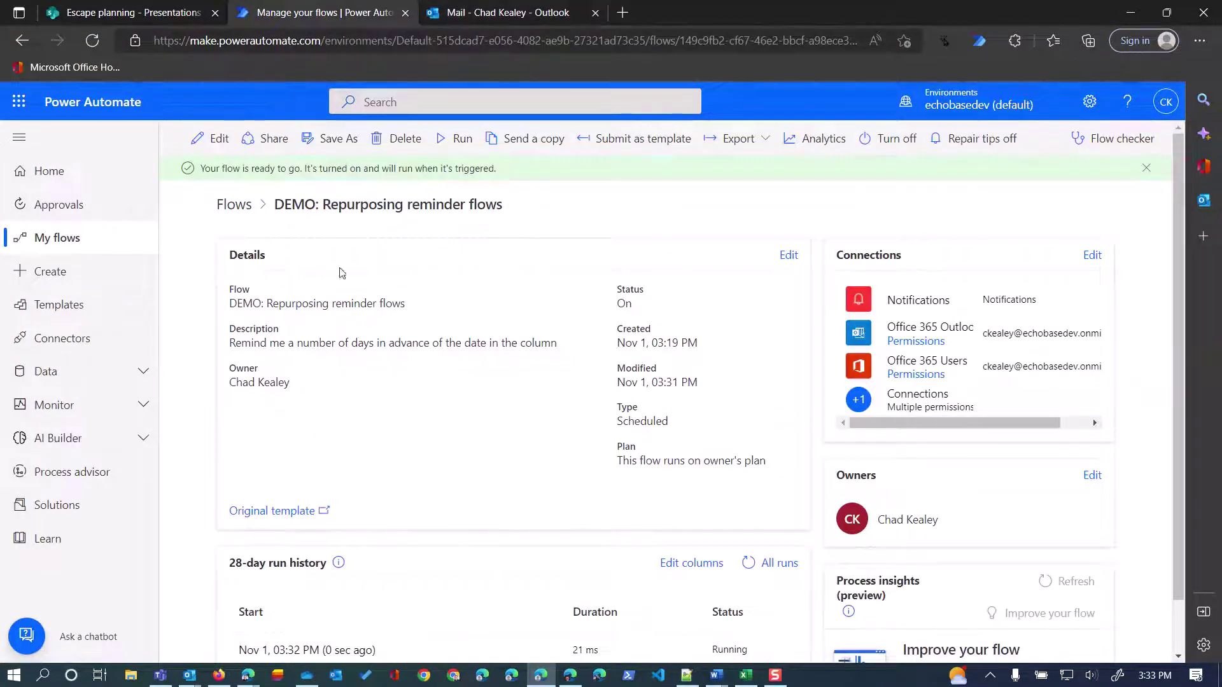
click(214, 135)
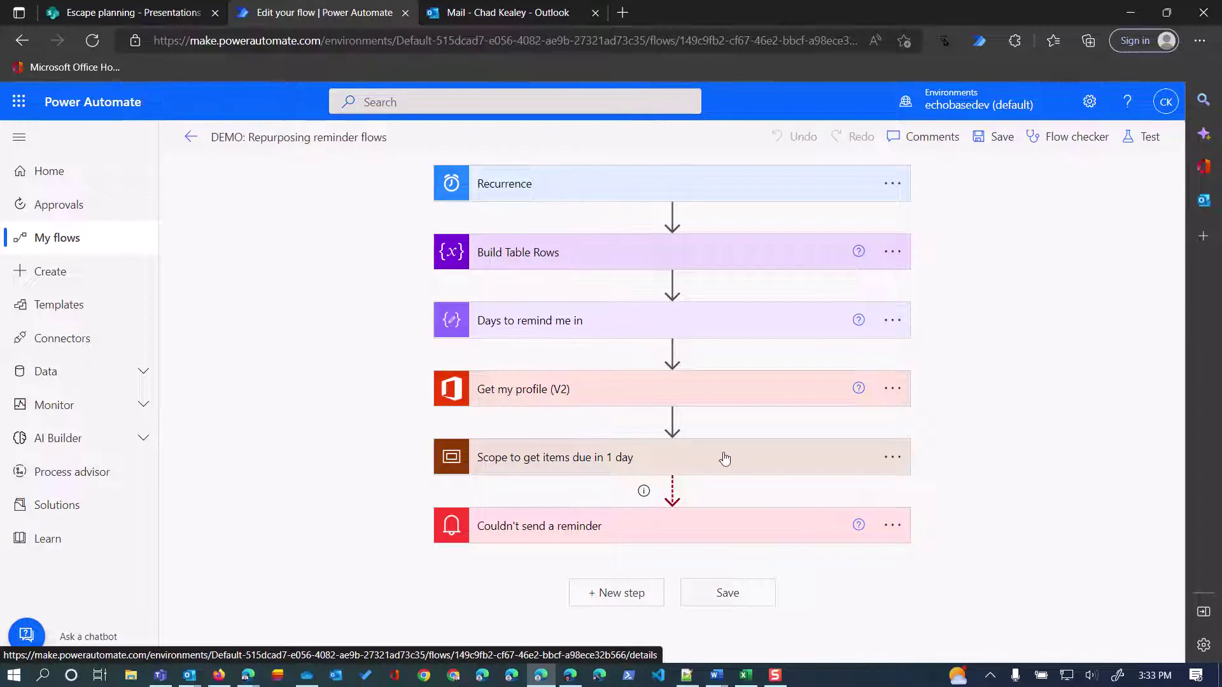
click(725, 458)
scroll(732, 535, down, 5)
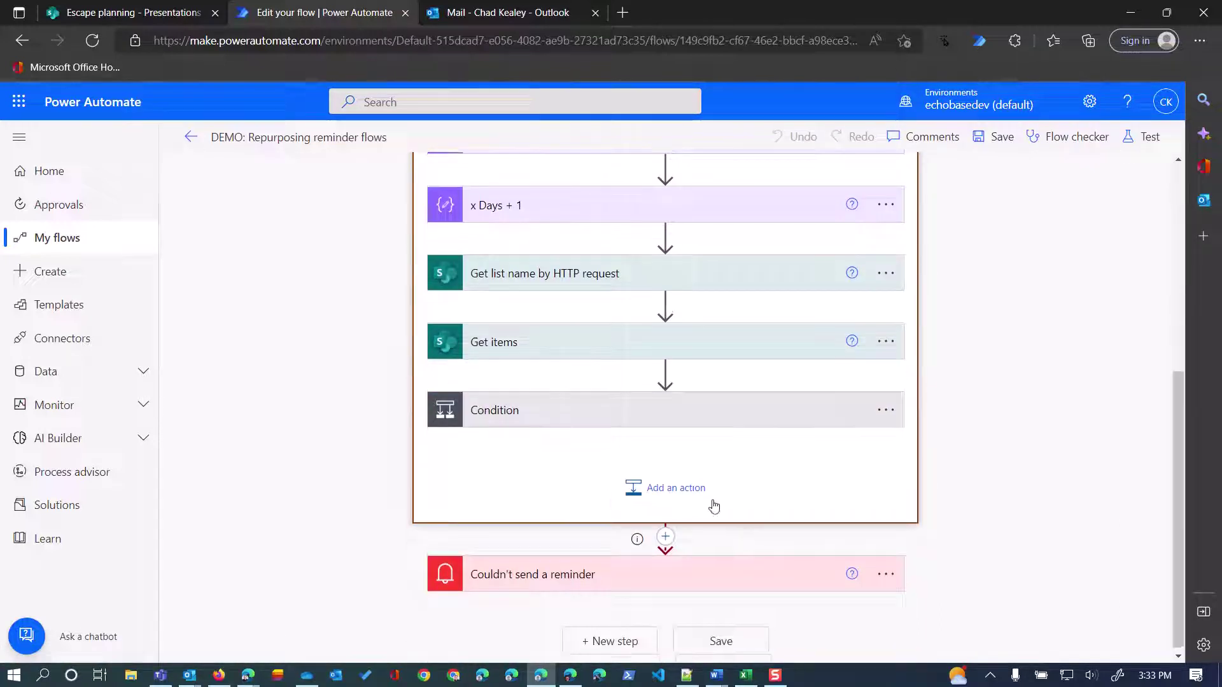
click(732, 419)
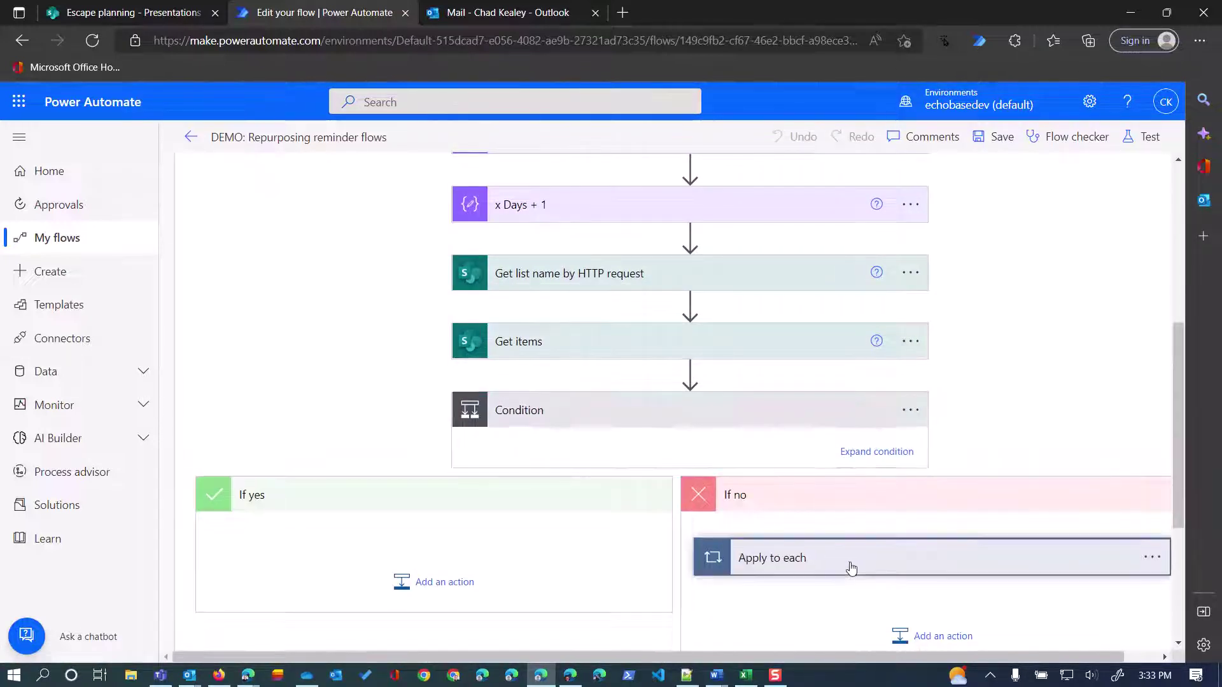
click(851, 559)
scroll(840, 554, down, 5)
click(780, 369)
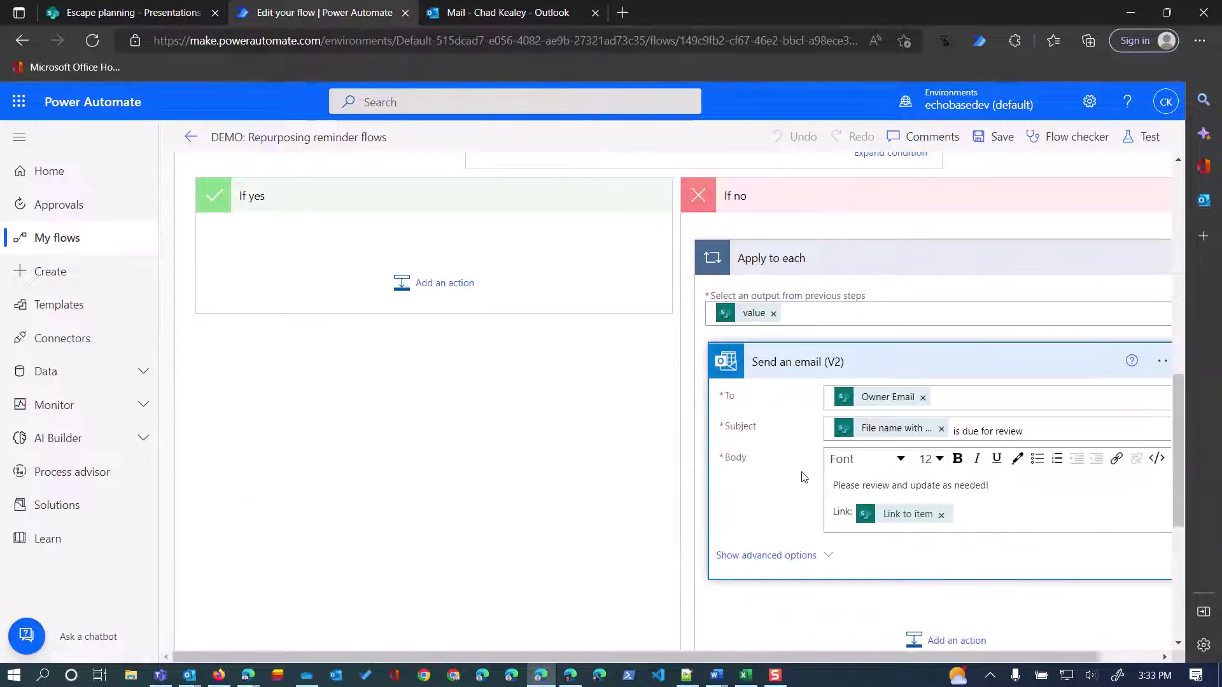
- Delete the 'Link:' label from the email Body and tidy the stray text, placing Link to item on a new line
click(851, 507)
drag(851, 507, 805, 509)
click(845, 505)
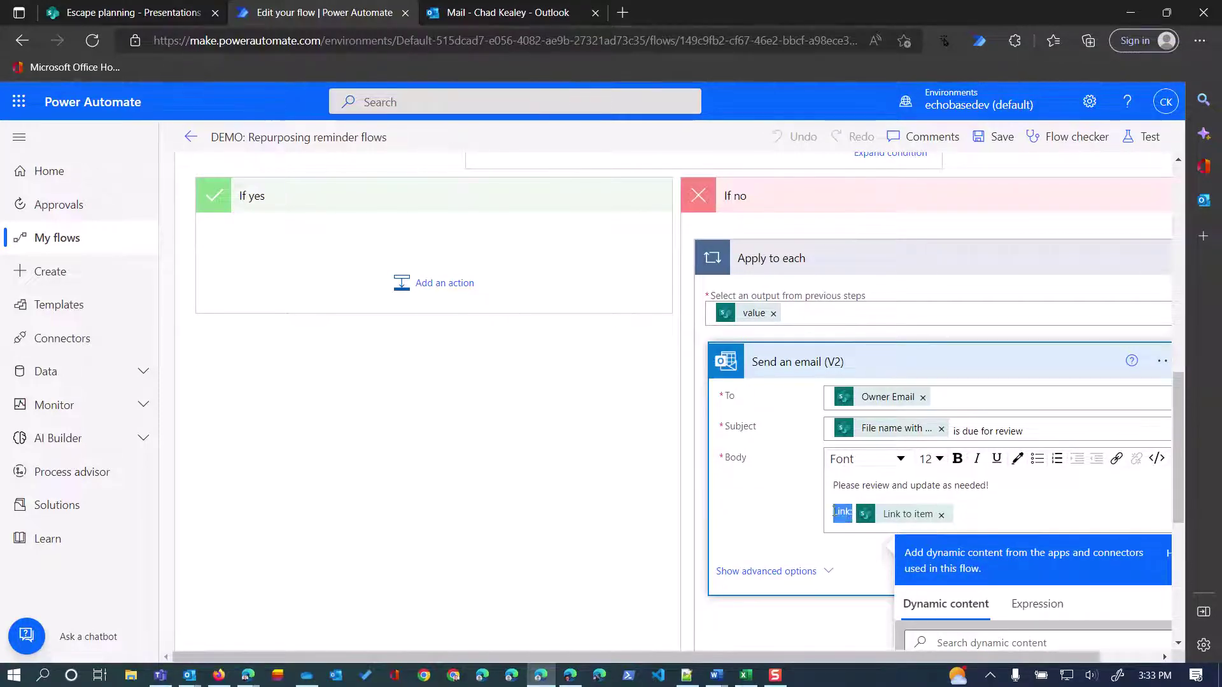
key(BackSpace)
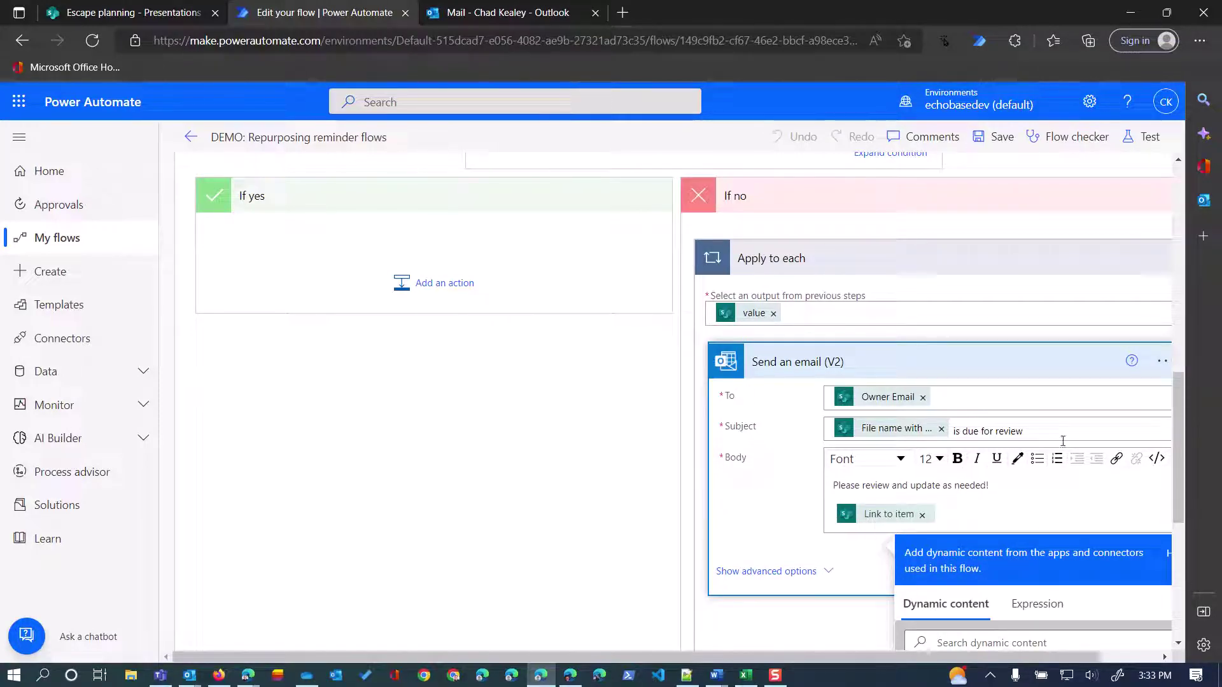
click(1157, 459)
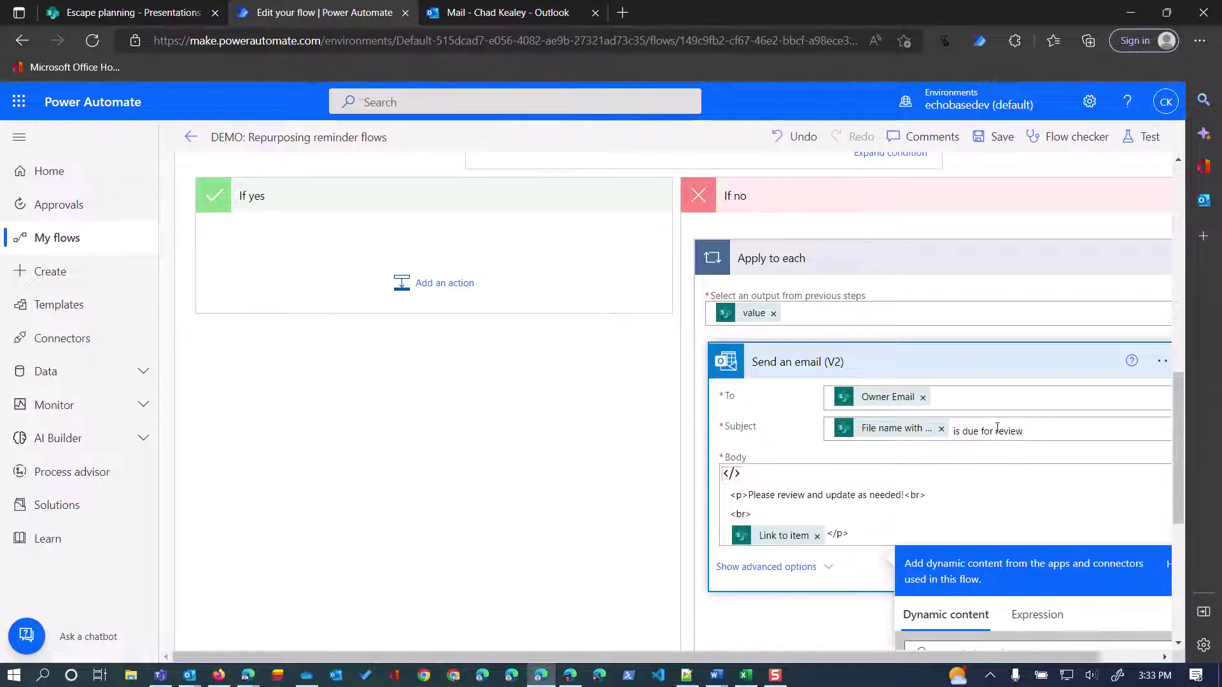
click(733, 474)
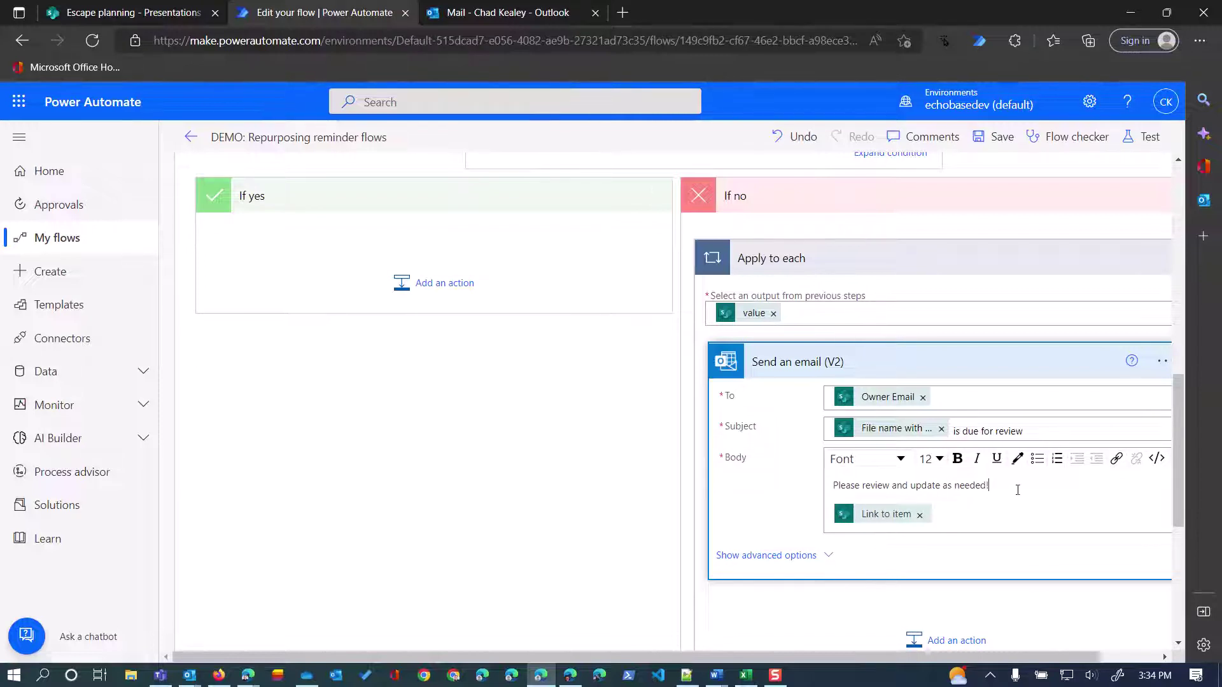
text(nk)
key(BackSpace)
key(Return)
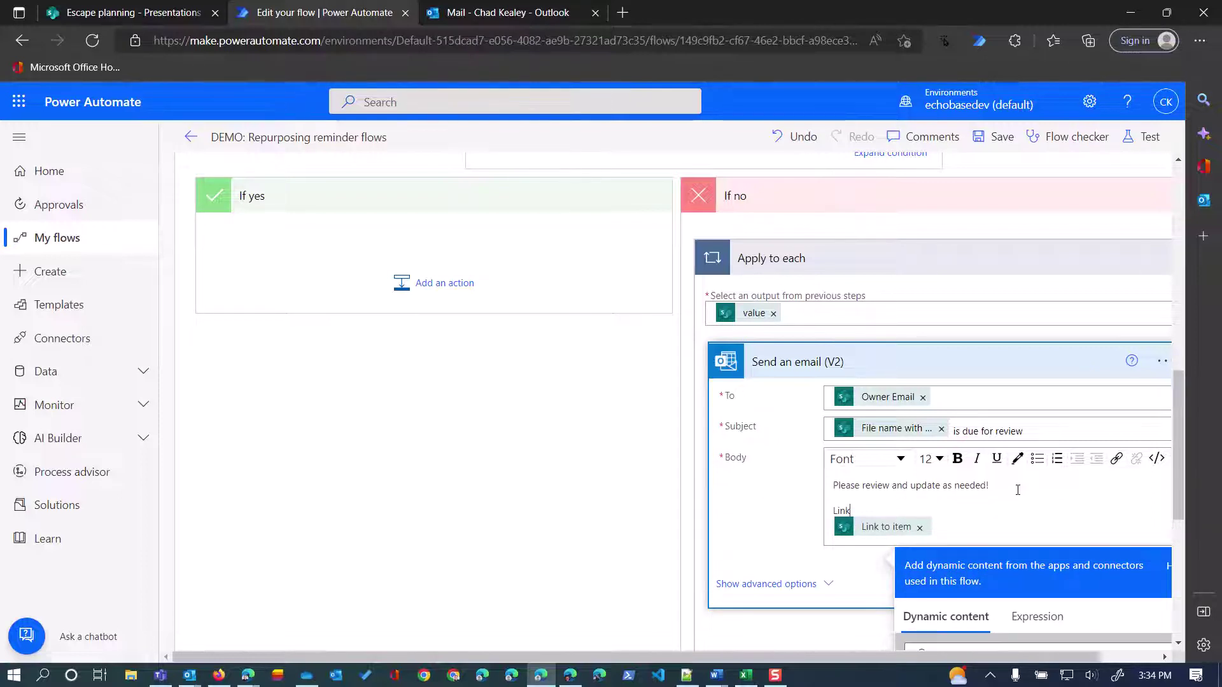
- Try making the word Link a hyperlink, then cancel the link dialog without adding one
drag(857, 509, 833, 510)
click(1117, 463)
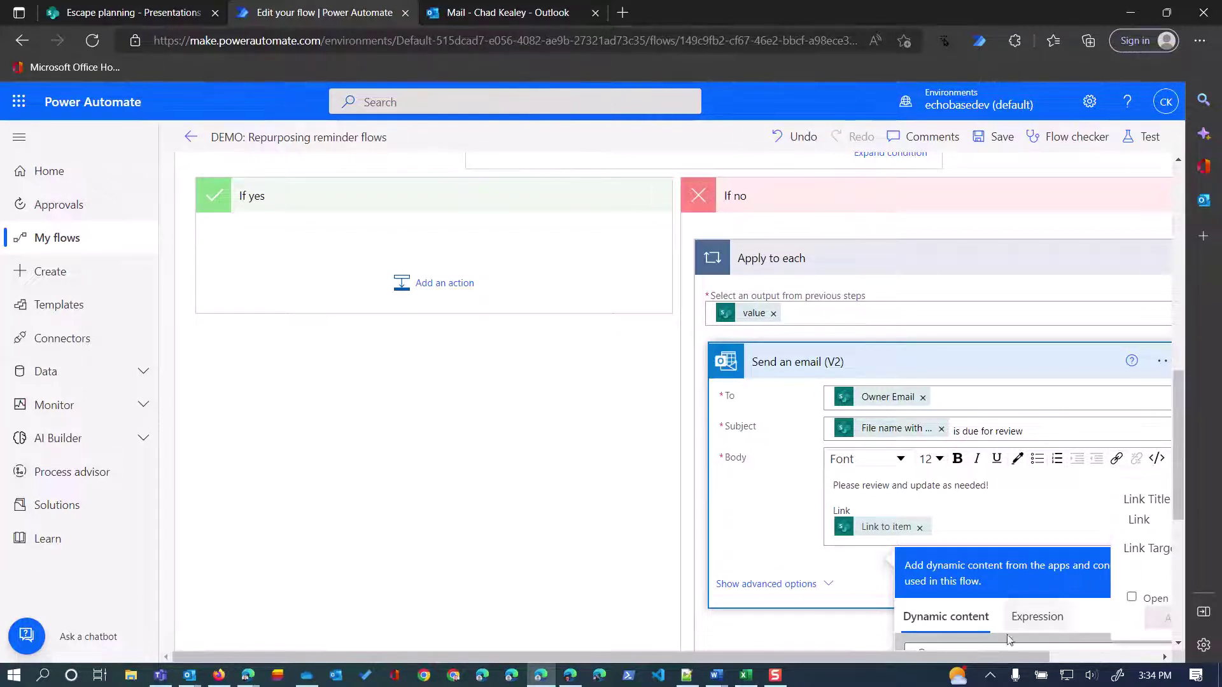
scroll(990, 648, right, 2)
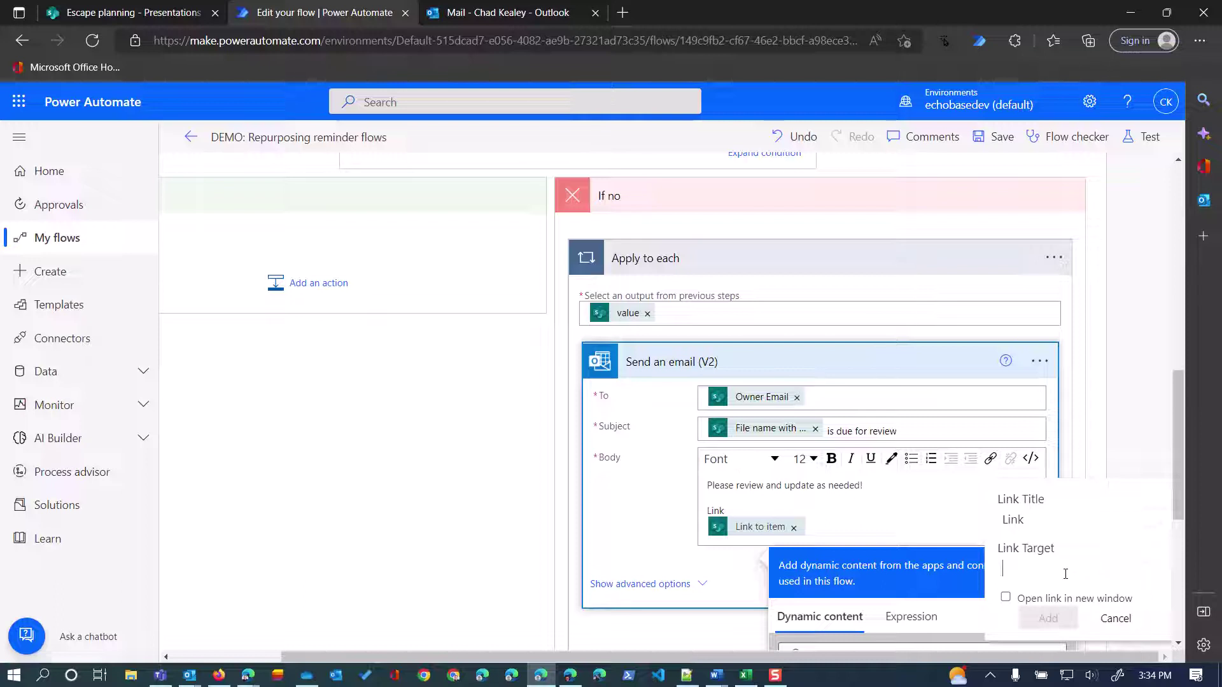
click(1118, 618)
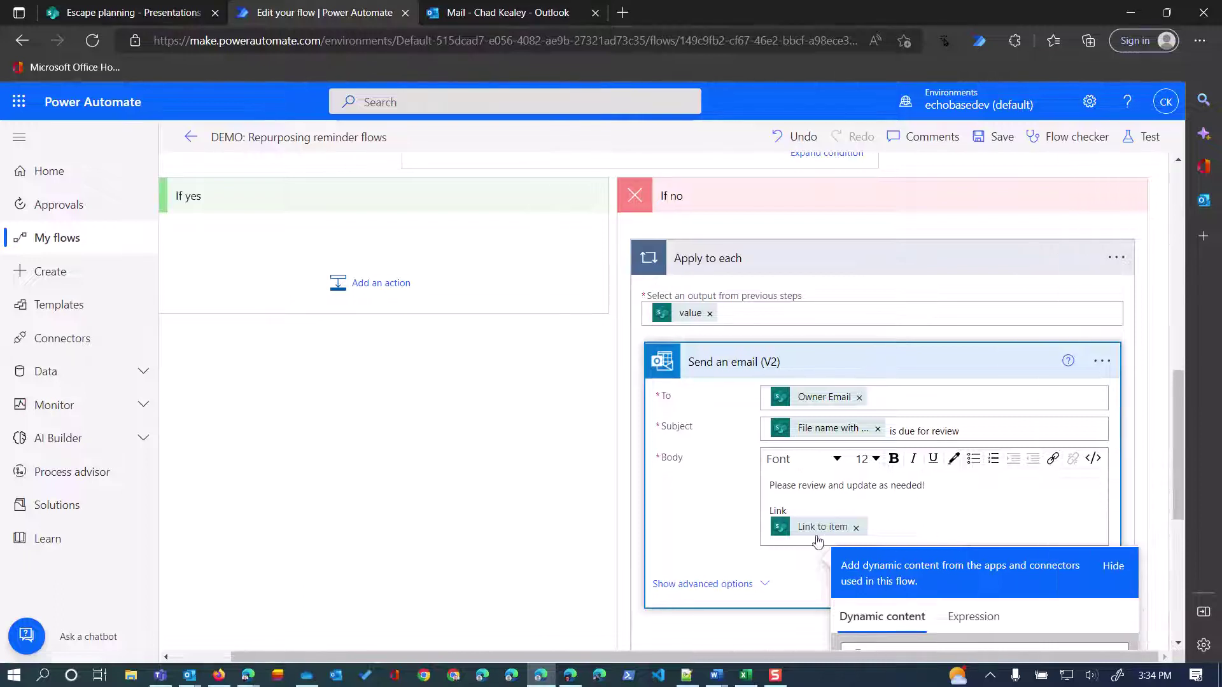
- Join the Link to item token onto the Link line and show the Body as HTML source
drag(789, 511, 761, 513)
click(788, 511)
key(Delete)
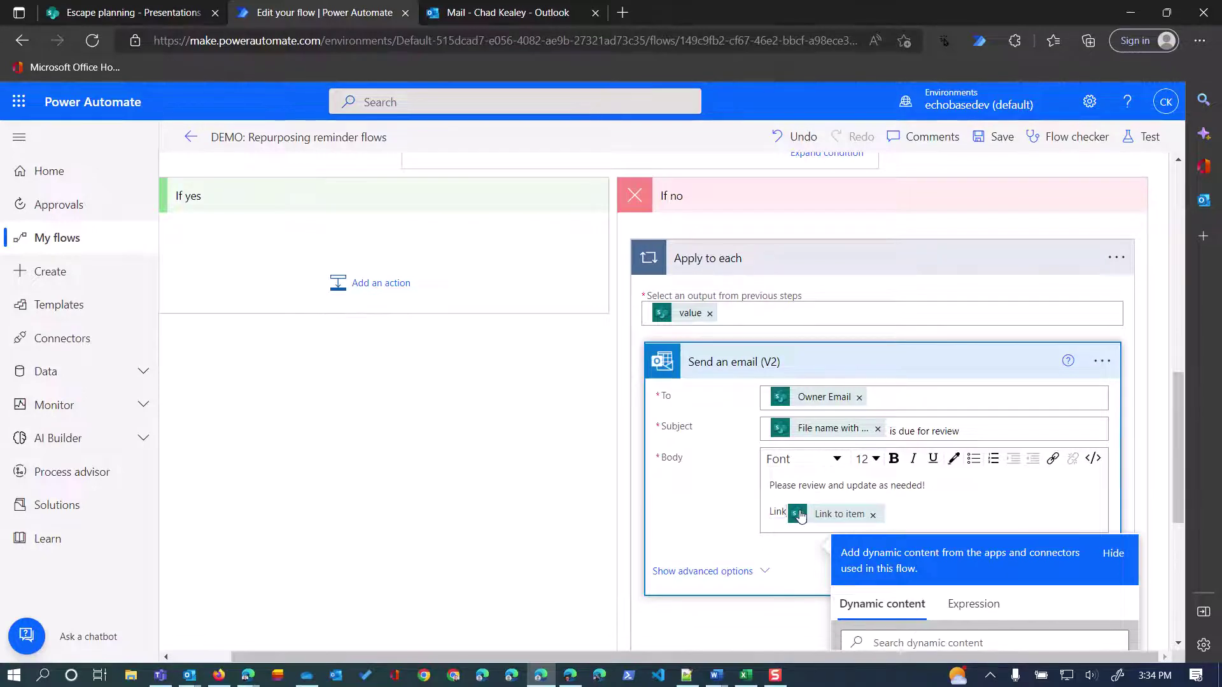
click(1094, 458)
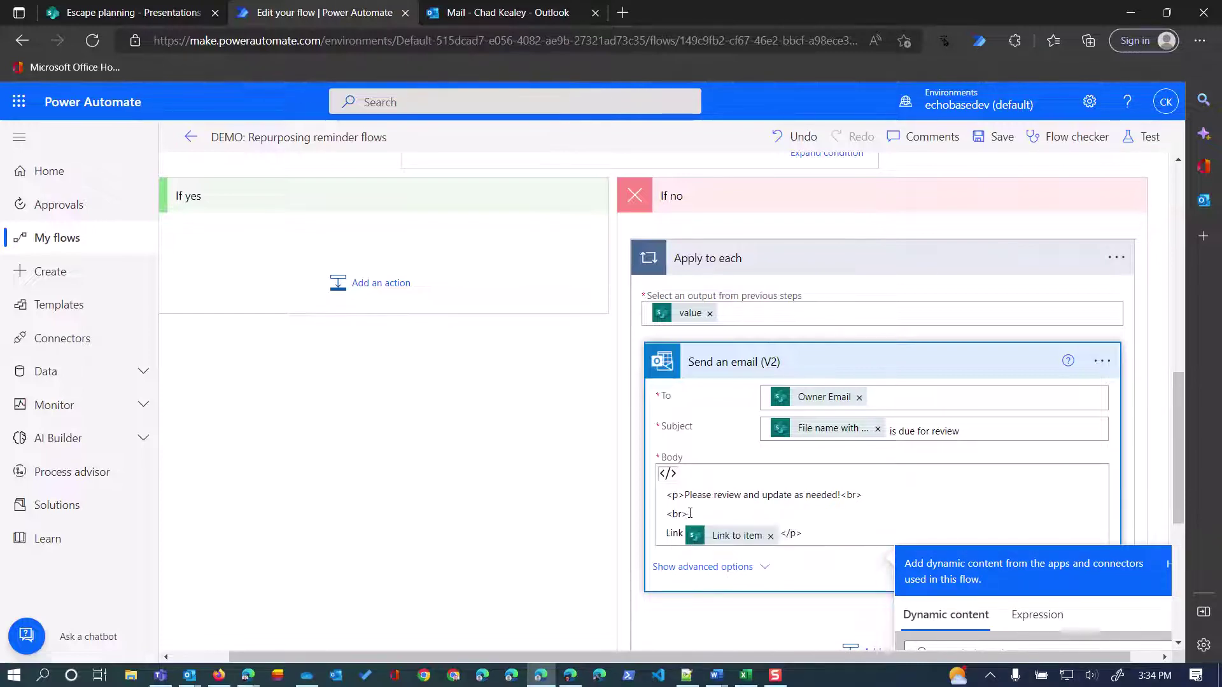
- Replace the <br> tags with </p><p> and wrap Link to item in an <a href="…"> tag
drag(855, 495, 842, 495)
key(BackSpace)
text(</p)
drag(691, 514, 655, 520)
key(BackSpace)
text(<p>)
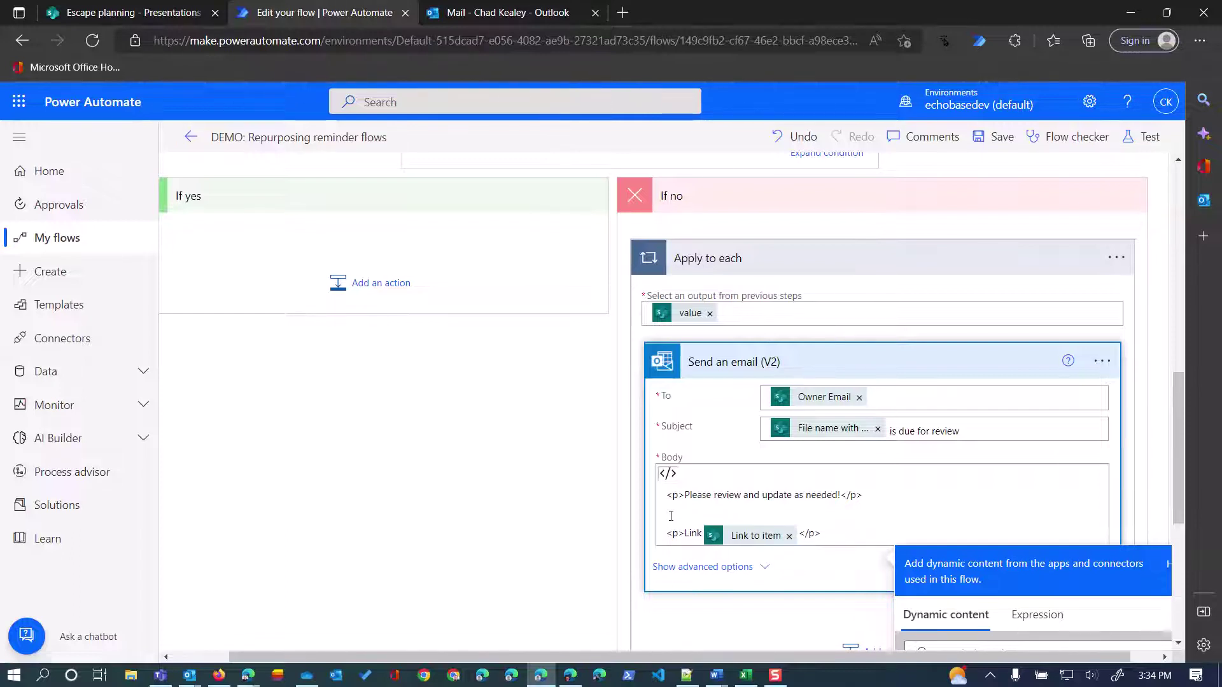
text(<)
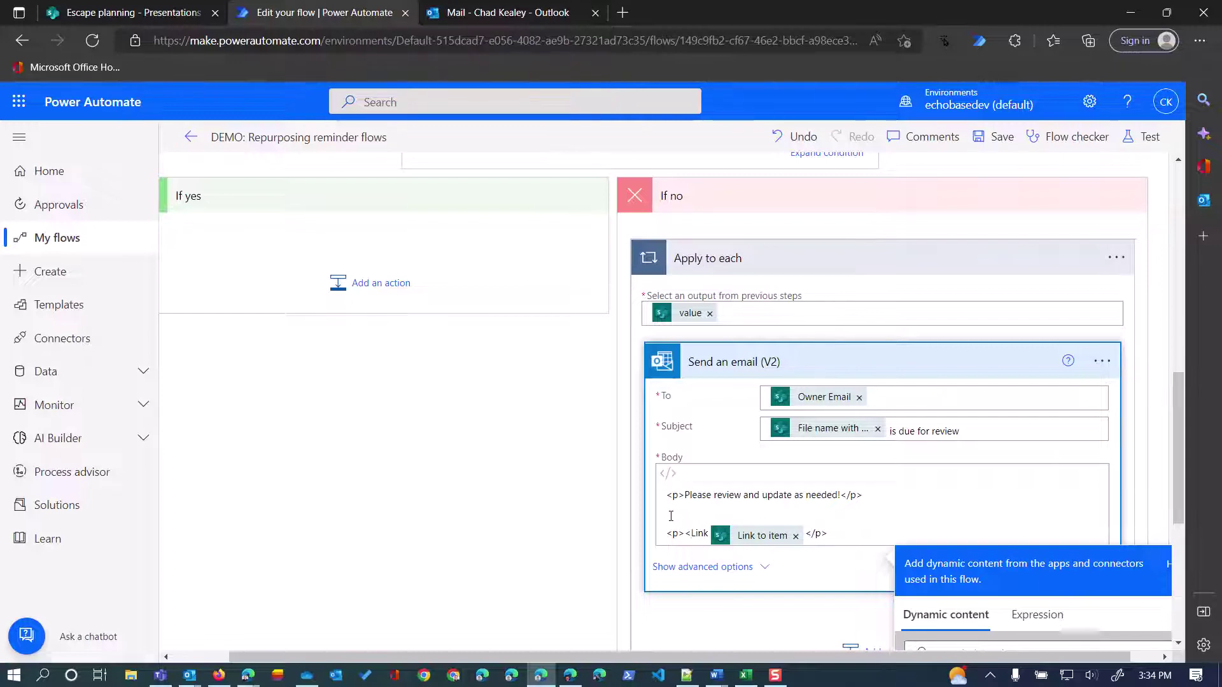
text(a href)
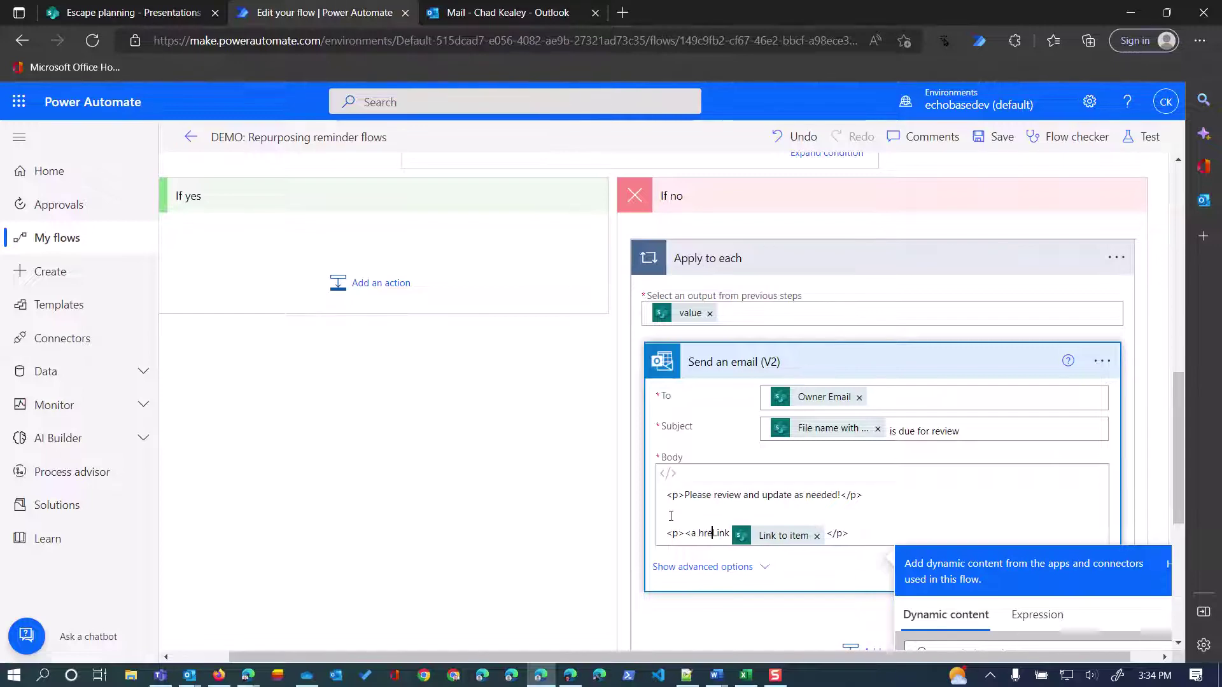
text(=)
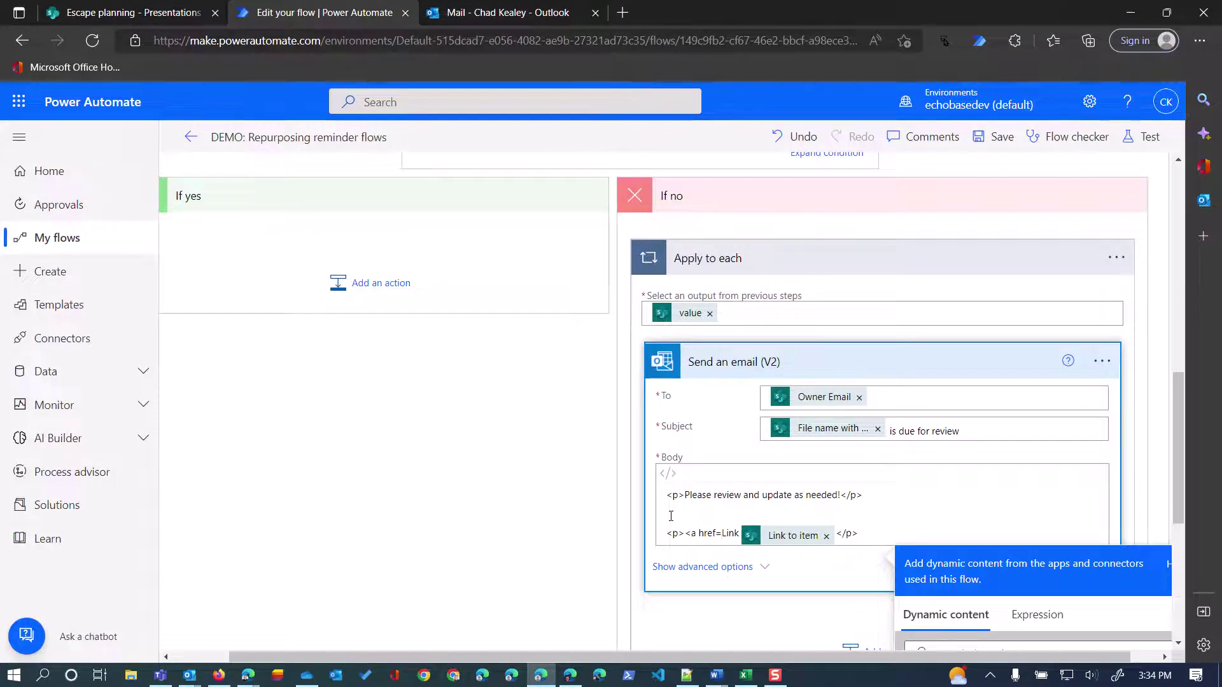
text(")
key(Delete)
key(Delete)
key(Delete)
key(Delete)
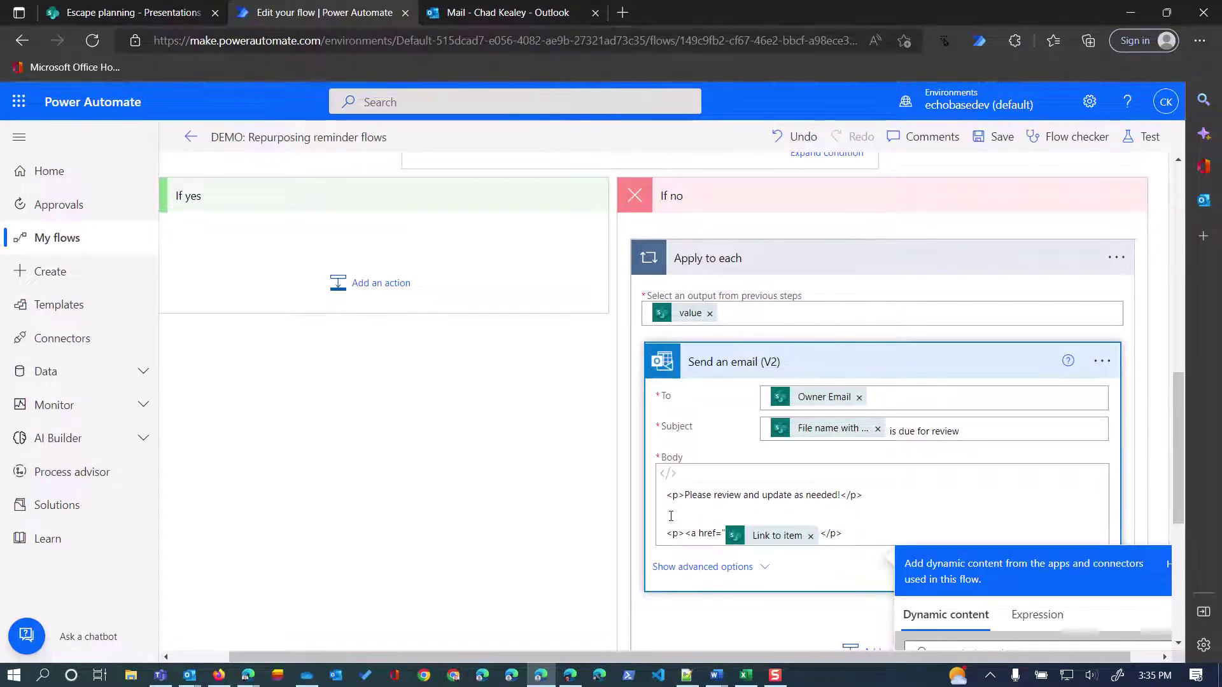
text(">)
- Insert the File name with extension dynamic value as the anchor text and close it with </a>
scroll(993, 509, down, 5)
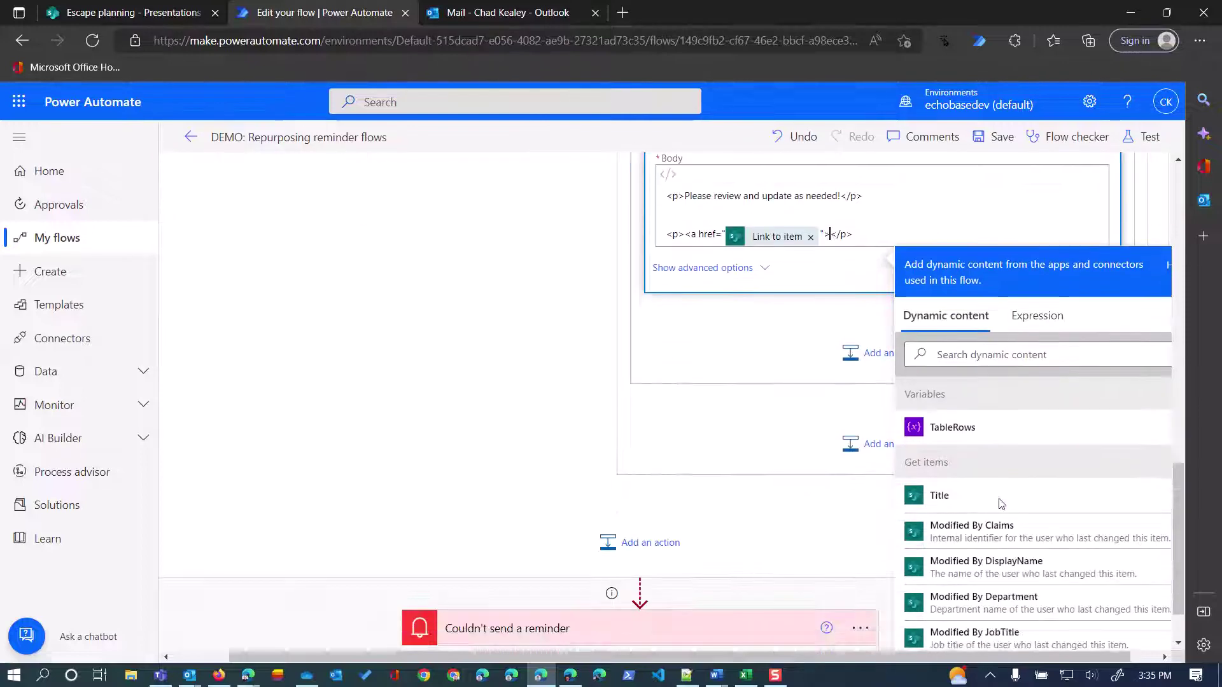
scroll(992, 518, down, 8)
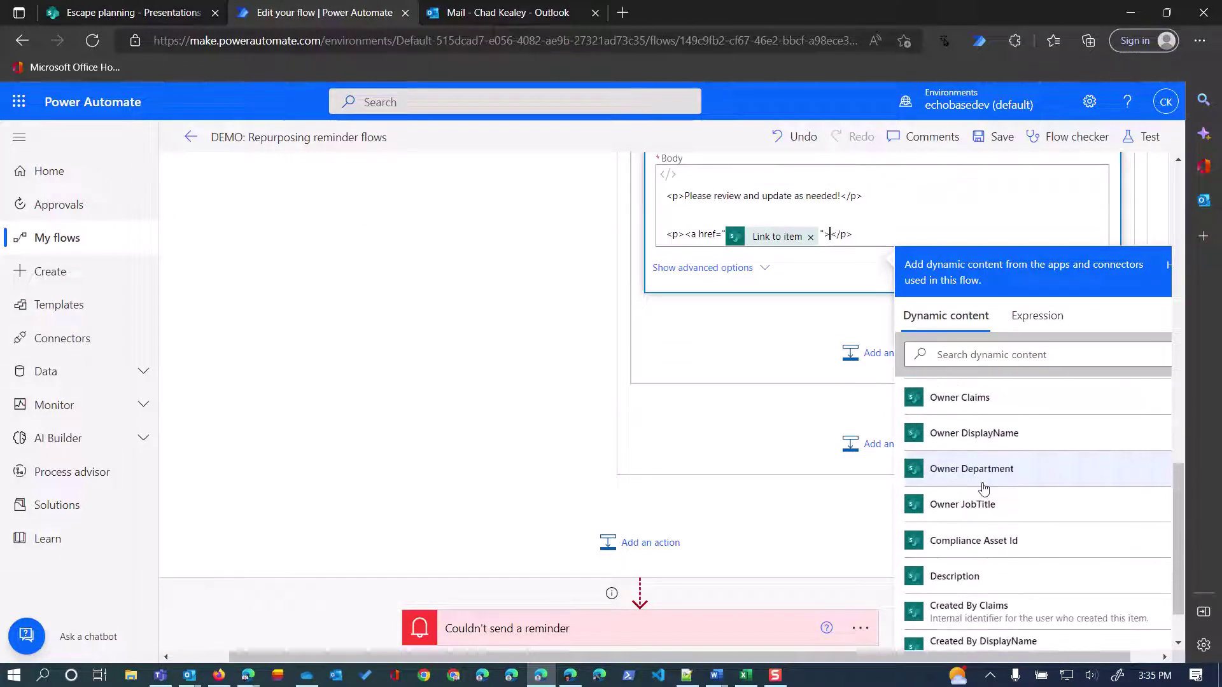
scroll(979, 472, up, 2)
click(972, 355)
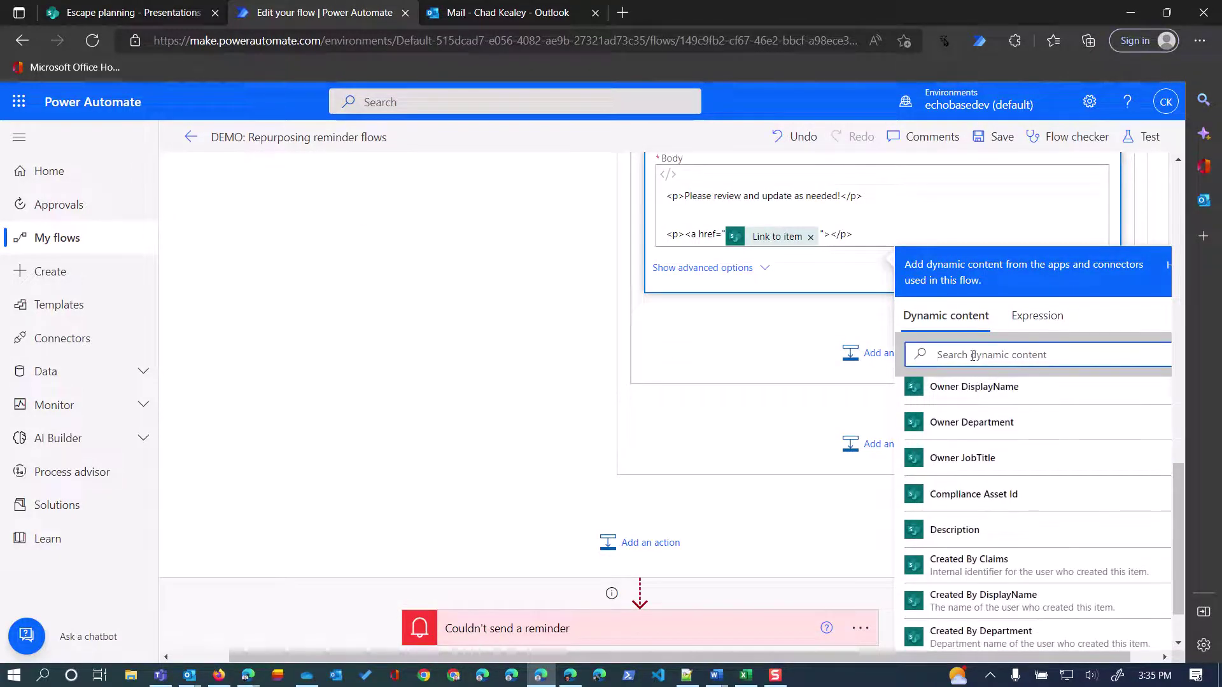
text(file)
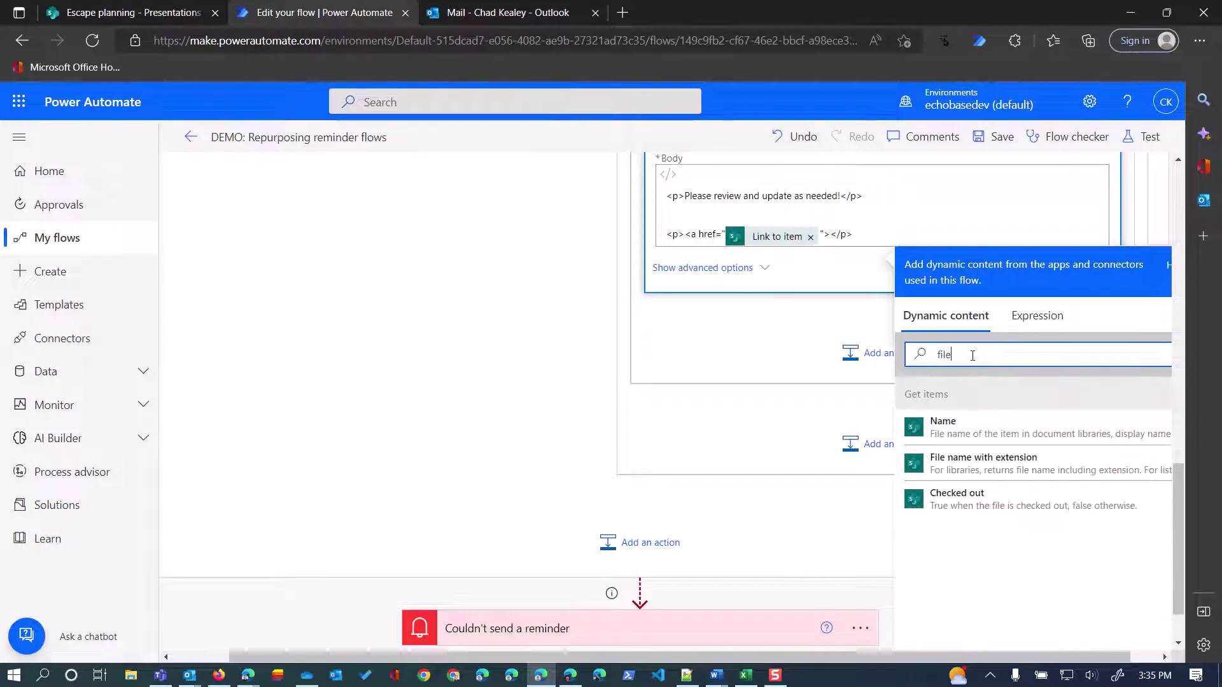
click(946, 468)
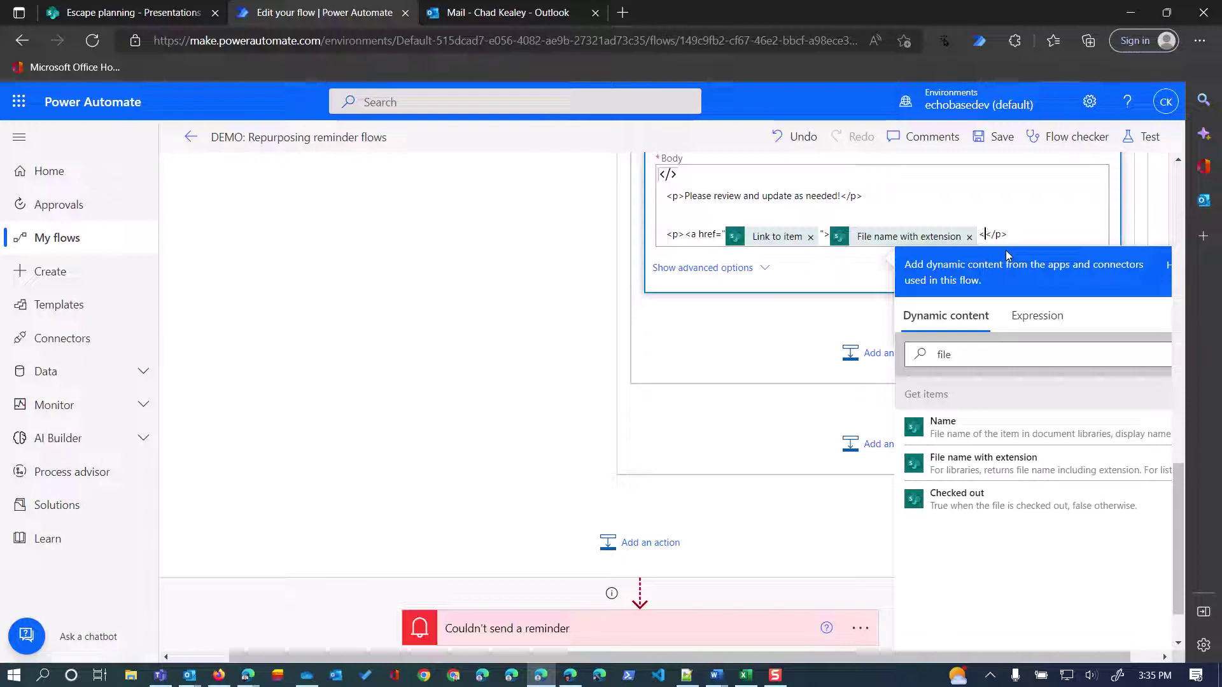
text(</a>)
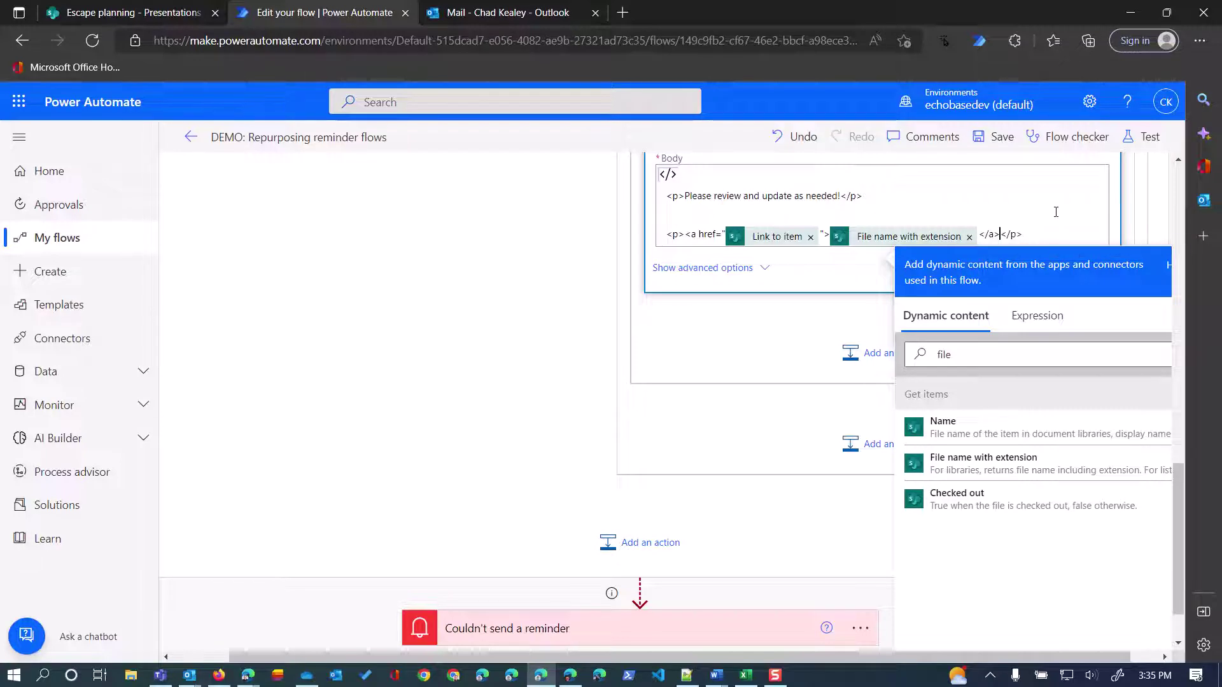
scroll(1058, 212, up, 2)
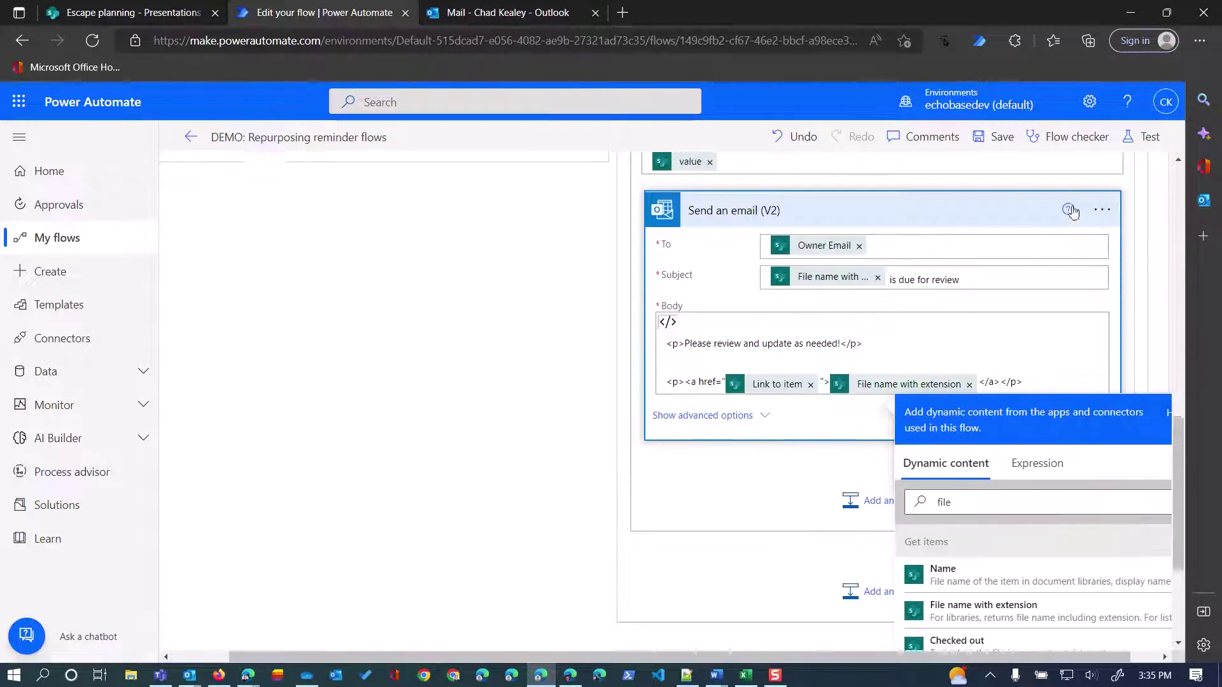
- Save the edited flow and start a manual run from its details page
click(1000, 139)
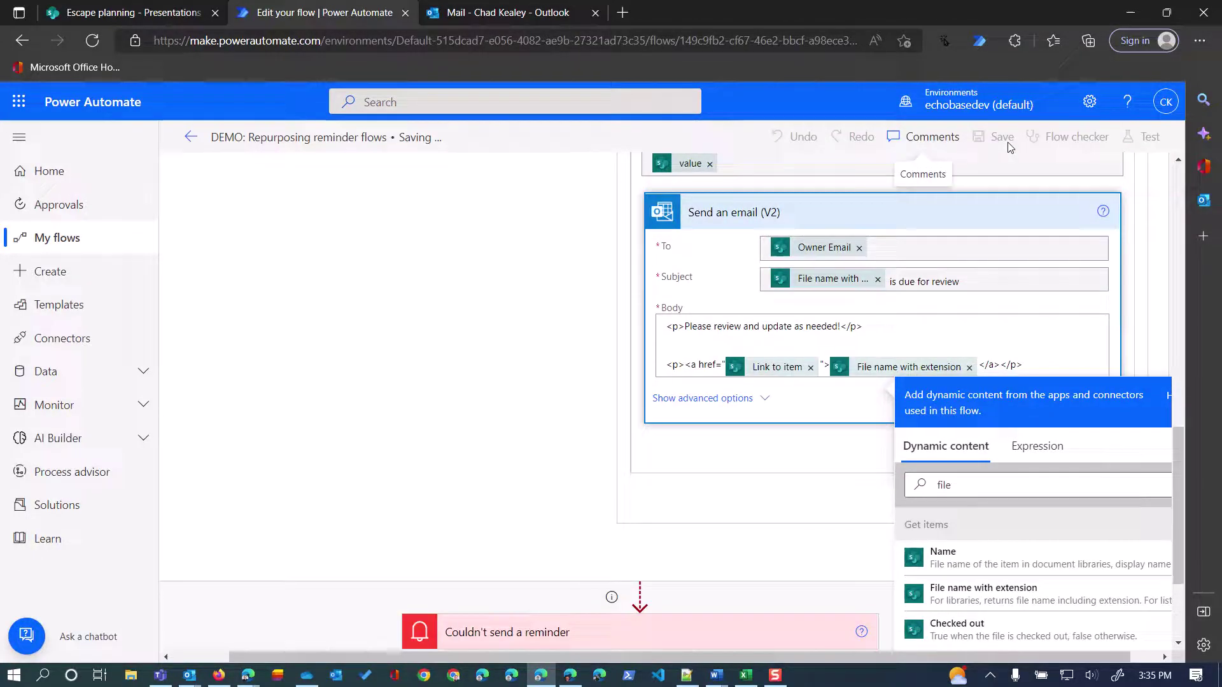
click(191, 138)
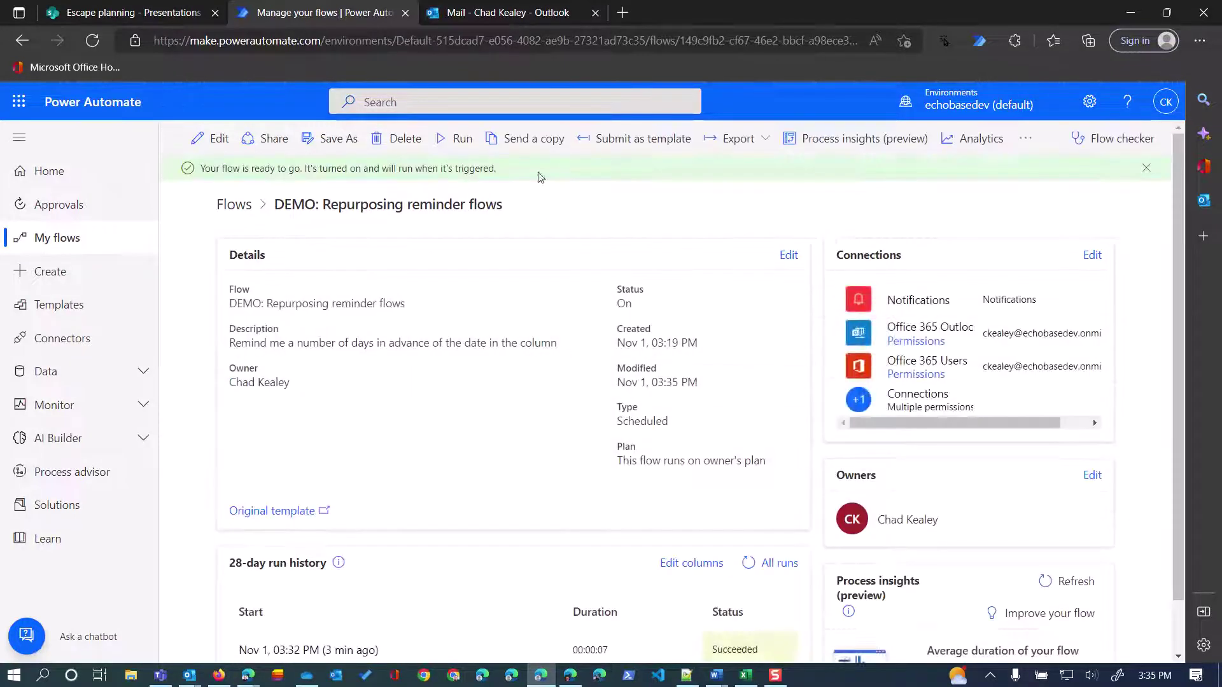
click(453, 139)
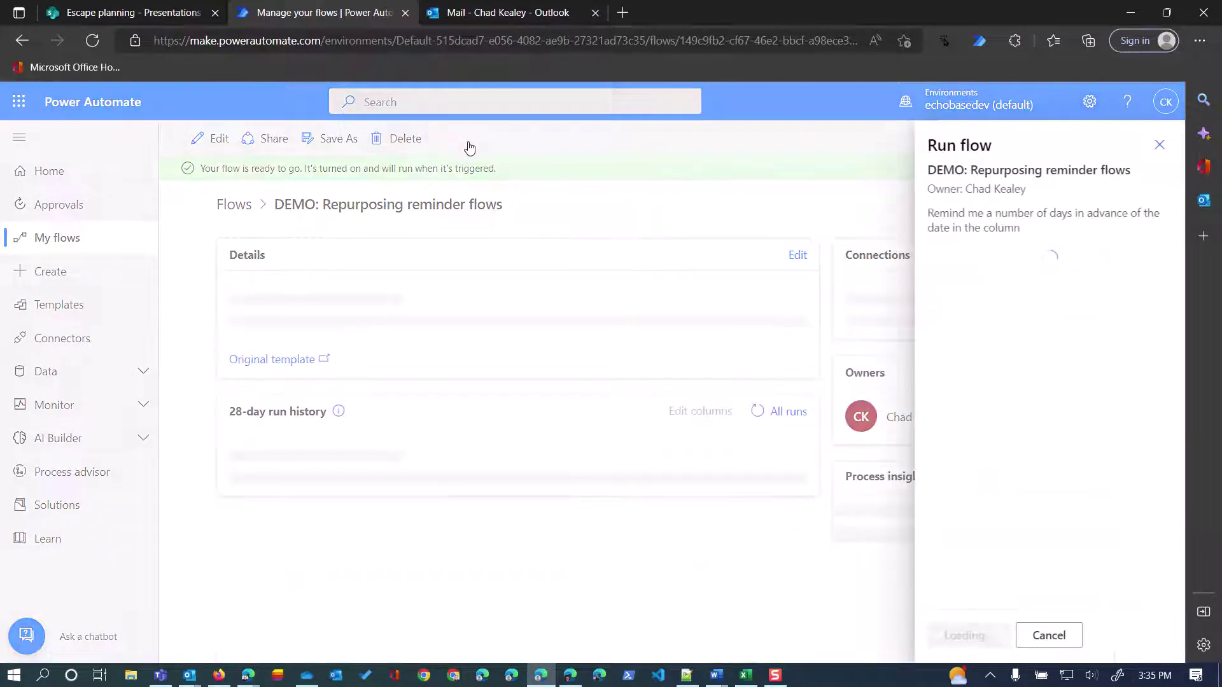
click(969, 636)
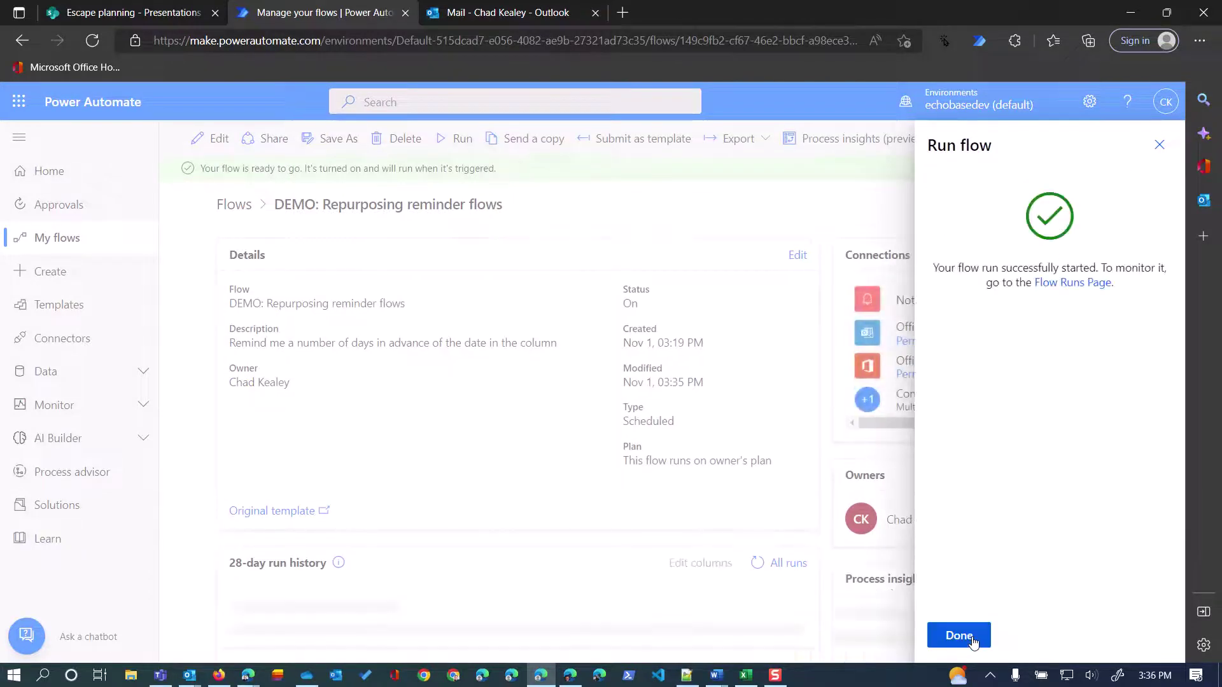
click(959, 636)
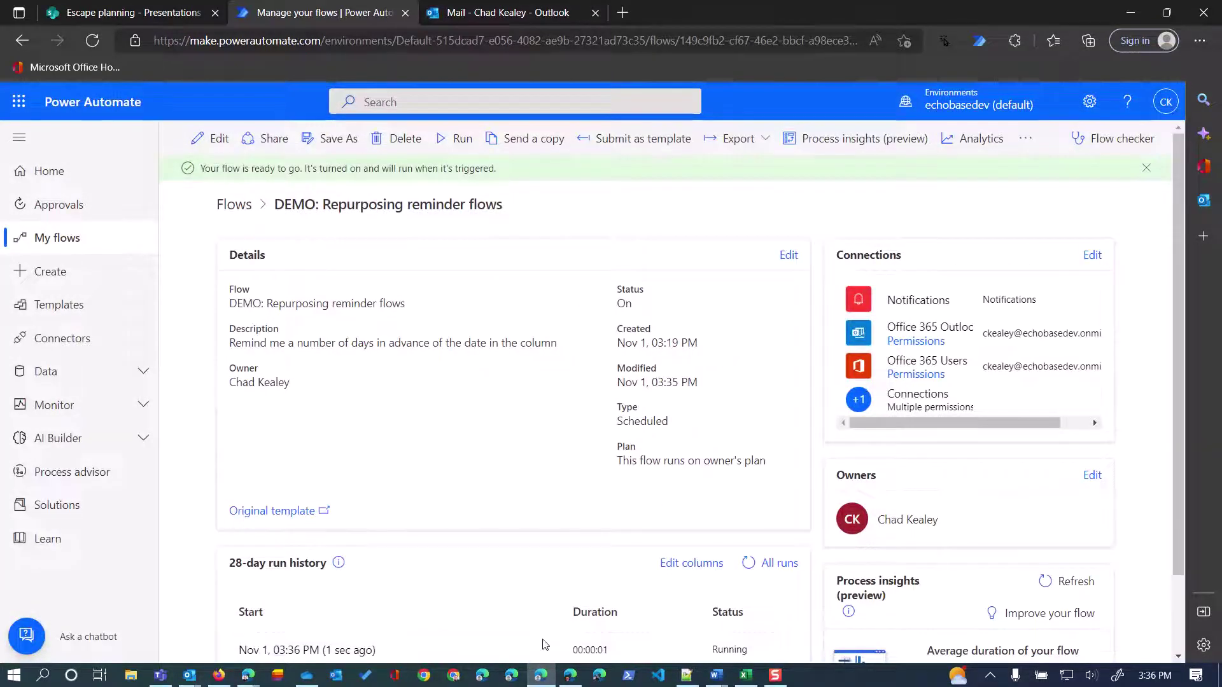
click(570, 675)
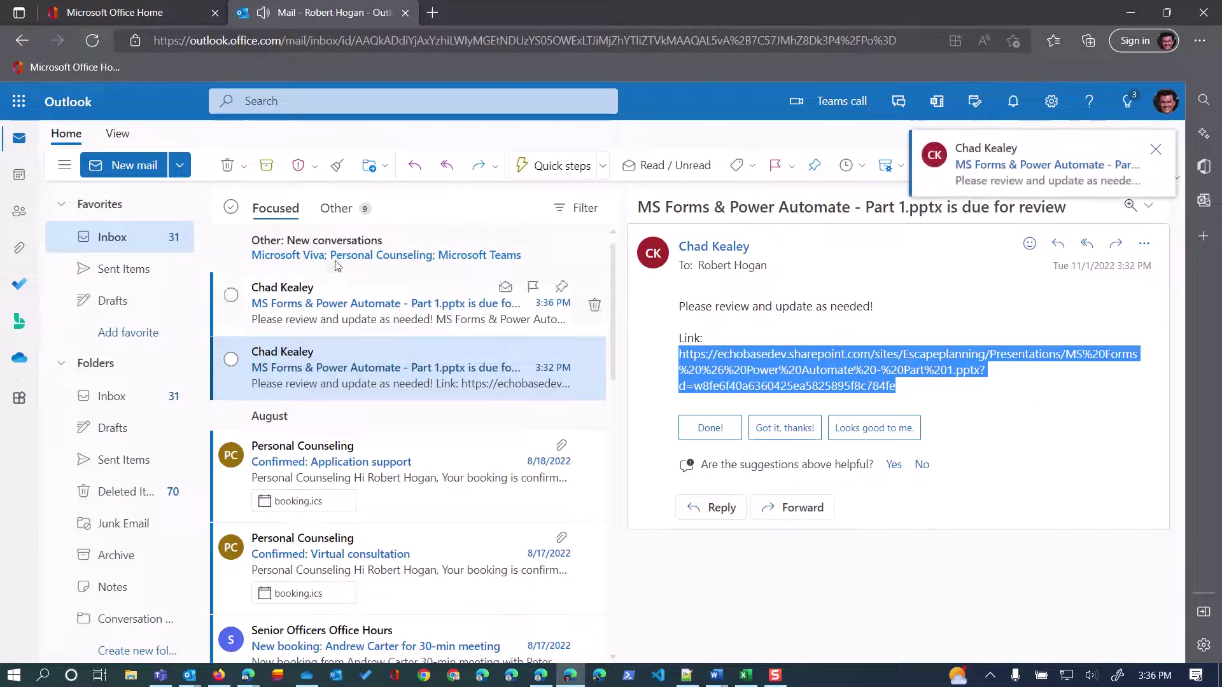
- Open the new 3:36 PM reminder email, follow its Part 1.pptx link, then close it and return to the flow
click(350, 294)
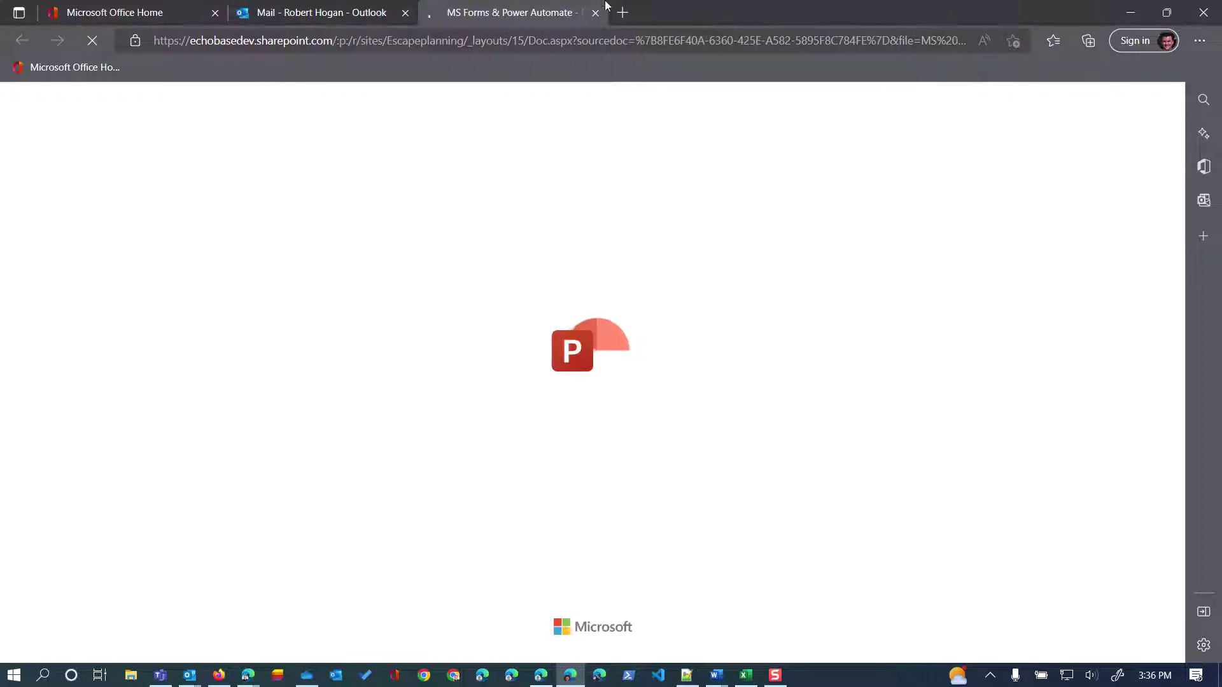
click(596, 13)
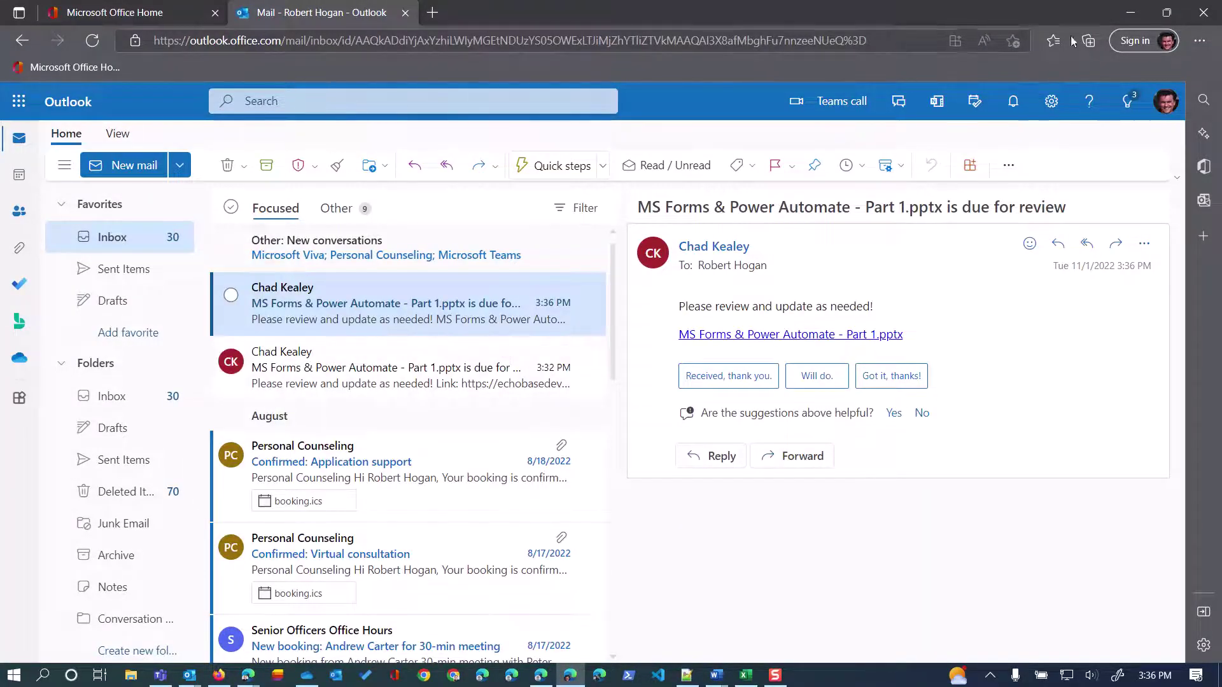
click(1130, 13)
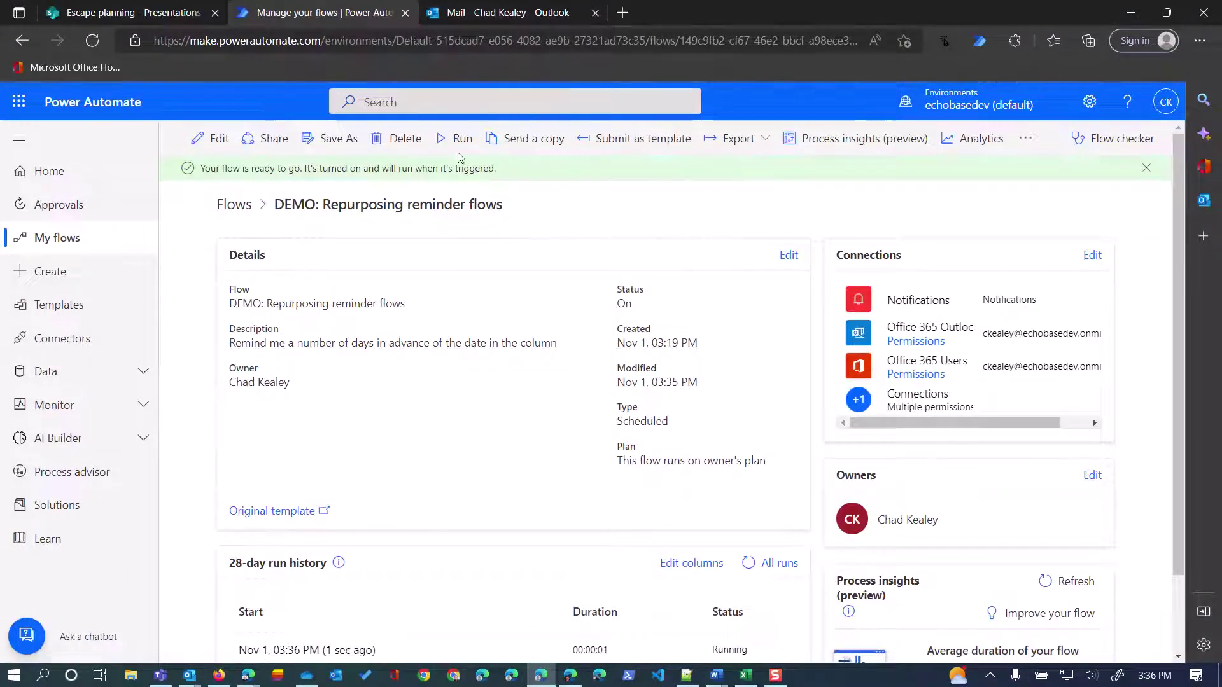
click(153, 13)
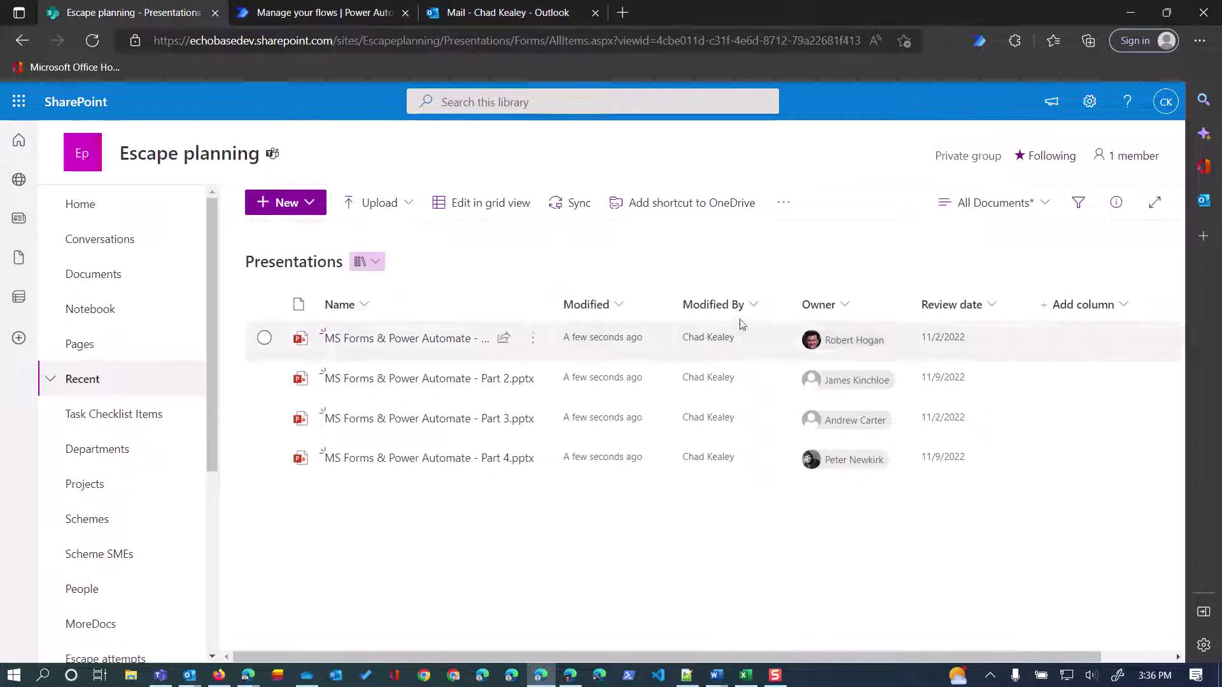